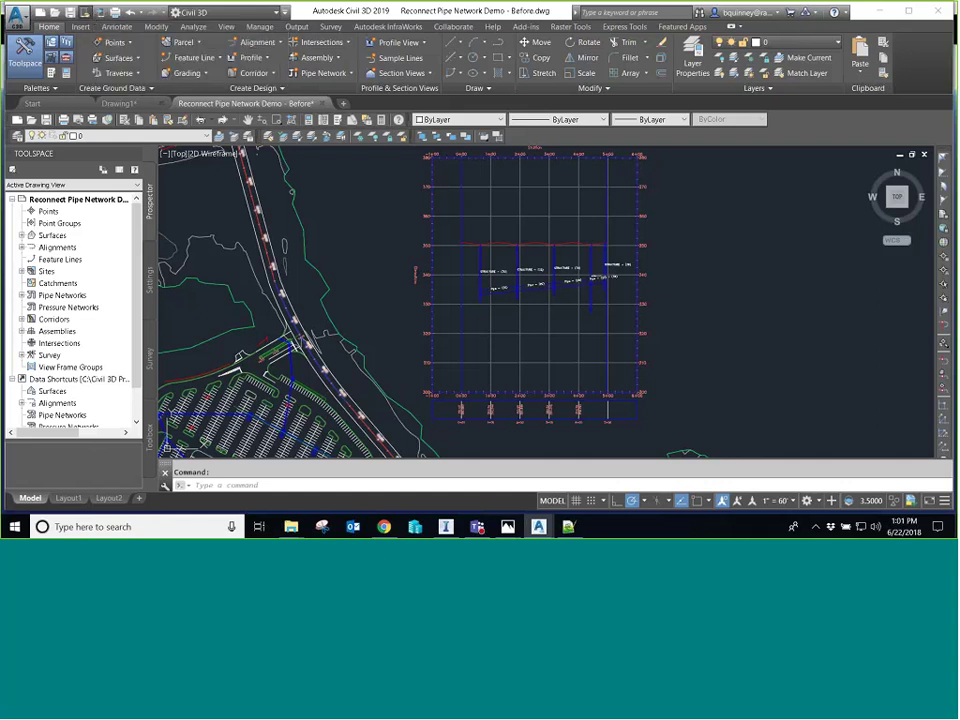
# Step: Begin saving to AutoCAD Web & Mobile, cancel the plug-in install, and clear the profile view selection
pyautogui.click(100, 12)
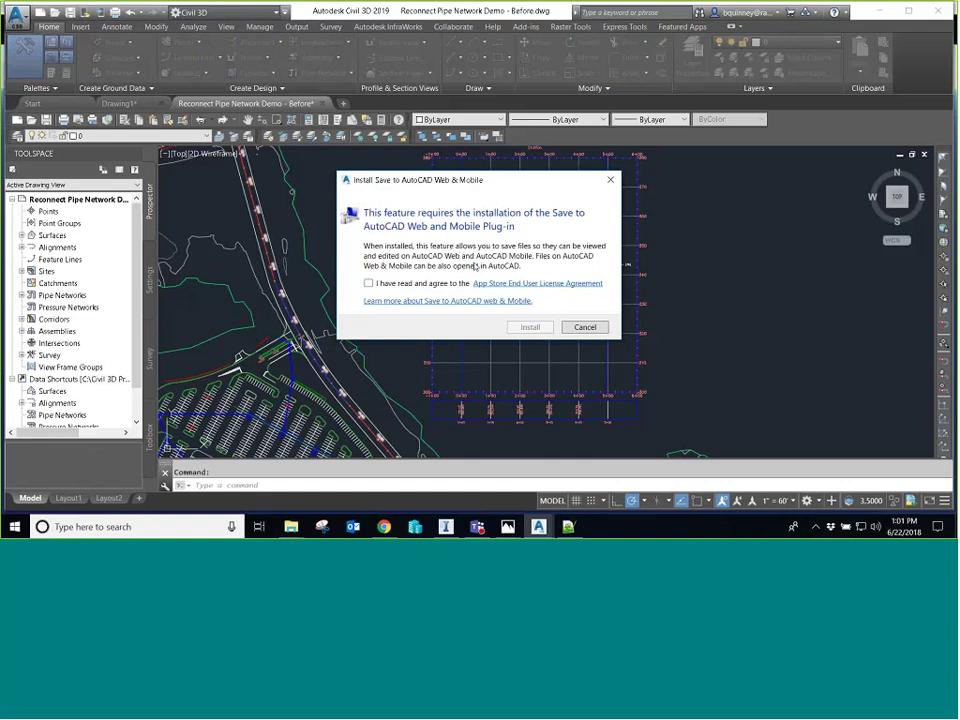
pyautogui.click(368, 283)
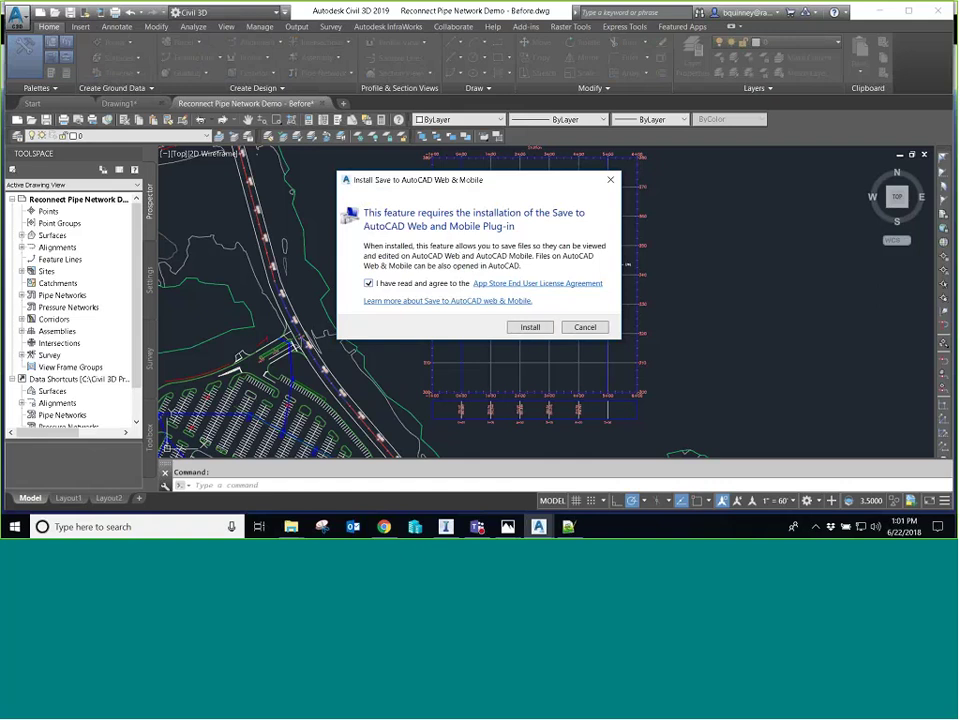
pyautogui.click(585, 327)
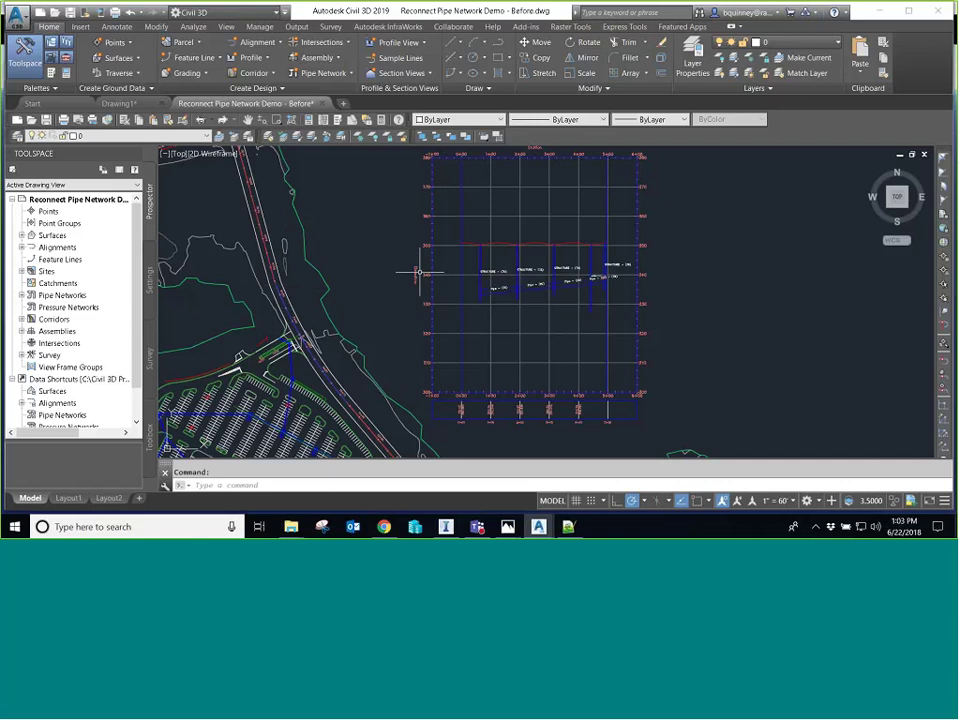
pyautogui.click(473, 272)
pyautogui.press('Escape')
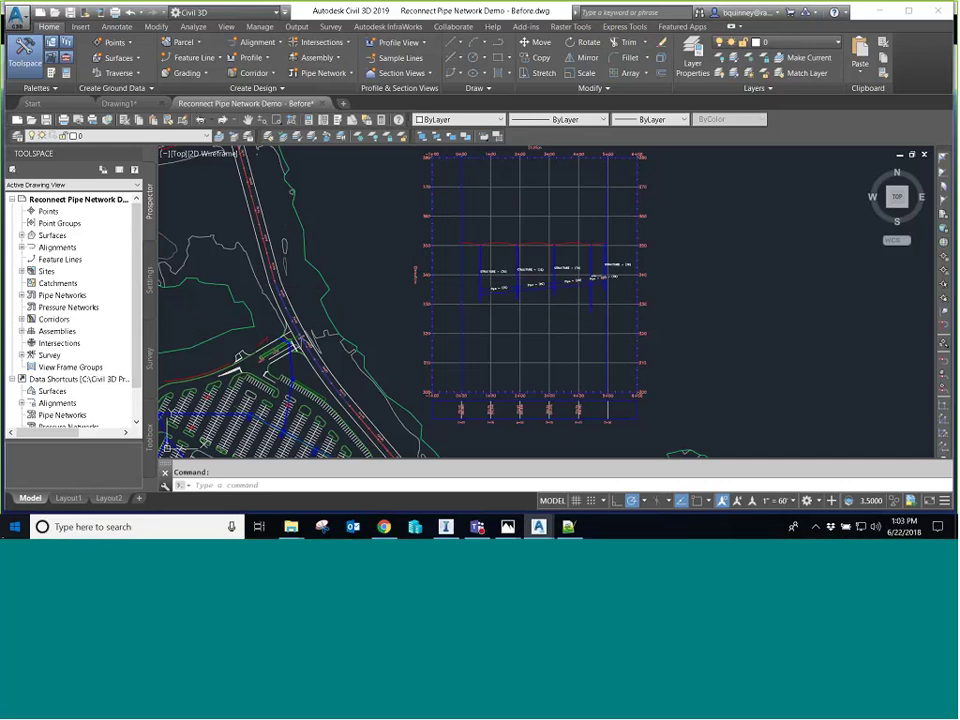
# Step: Launch Autodesk Batch Save Utility from the Autodesk Civil 3D 2019 - English Start menu folder
pyautogui.click(15, 526)
pyautogui.scroll(-5, 120, 300)
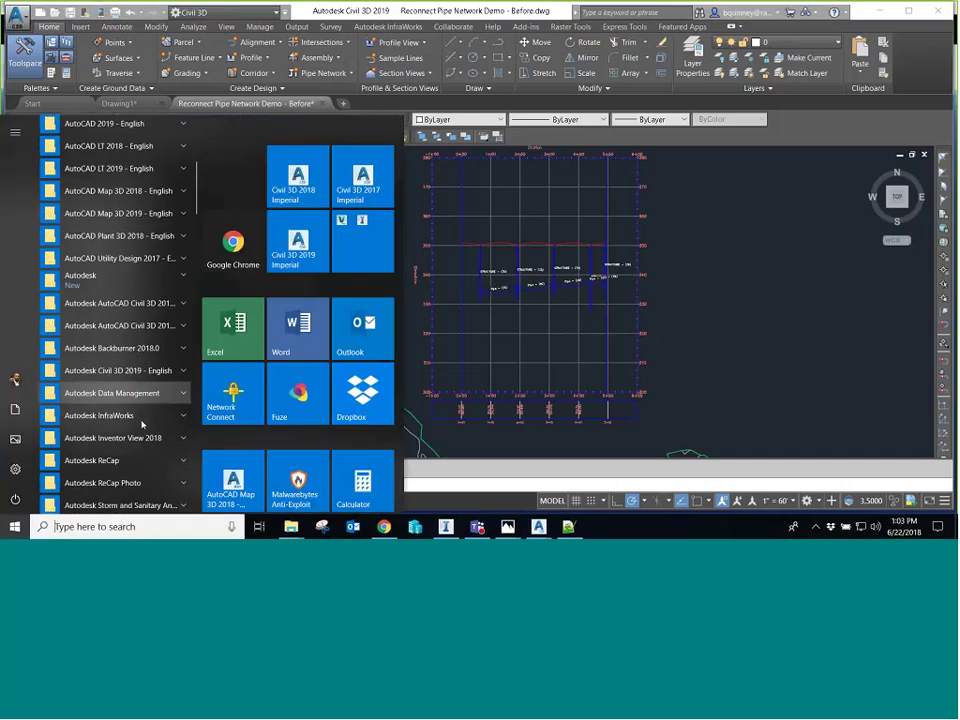
pyautogui.click(120, 370)
pyautogui.scroll(-1, 142, 379)
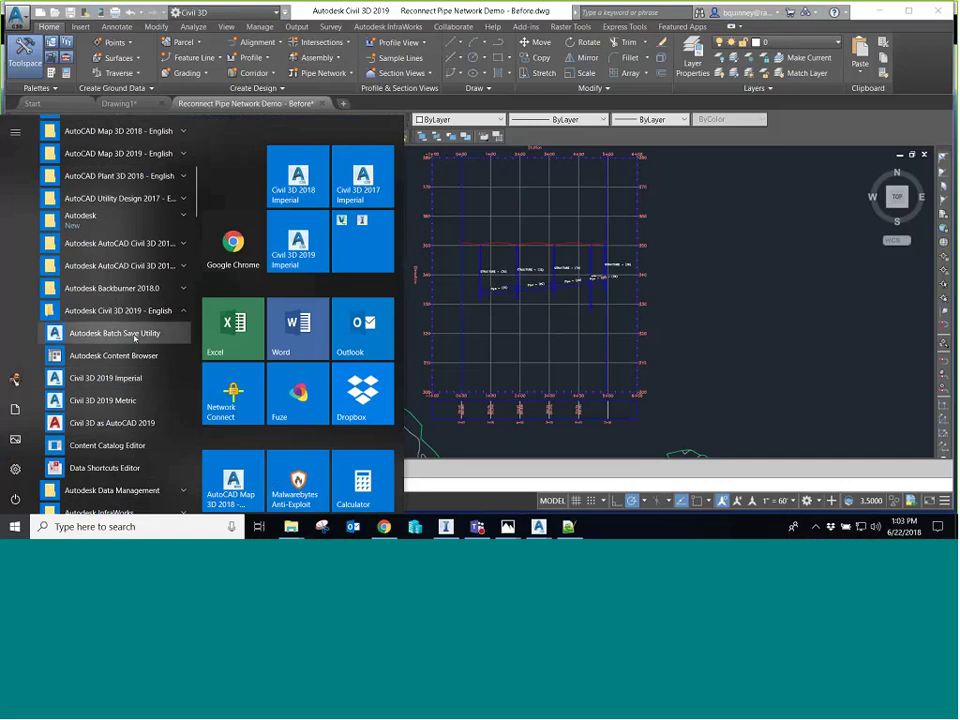
pyautogui.click(135, 334)
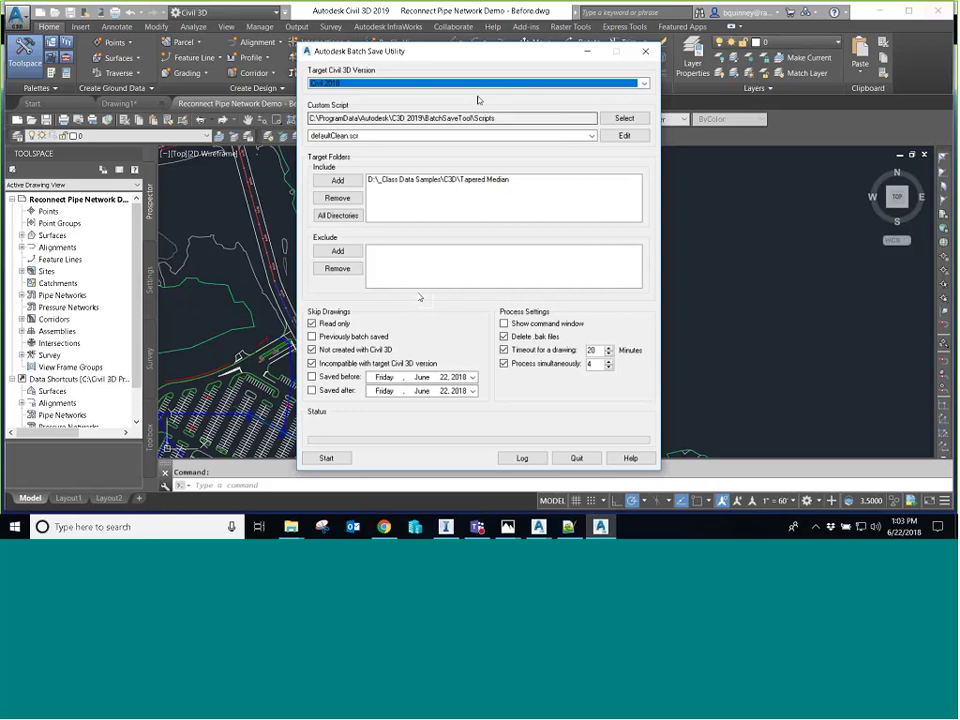
# Step: Choose Civil 2017 in the Target Civil 3D Version dropdown, after first leaving Civil 2018 selected
pyautogui.click(489, 88)
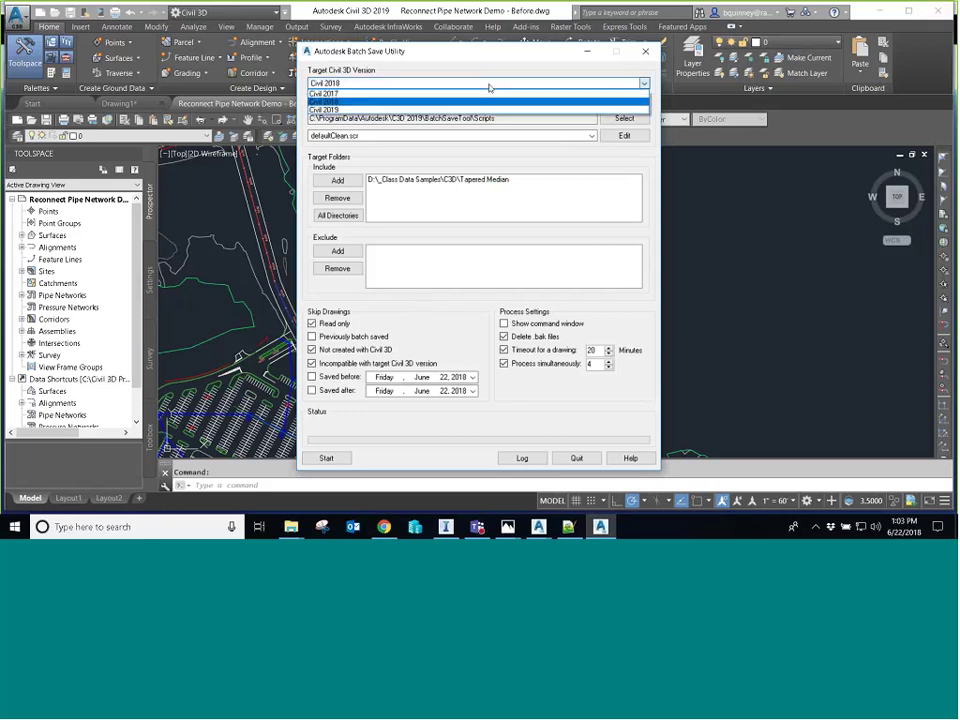
pyautogui.click(488, 85)
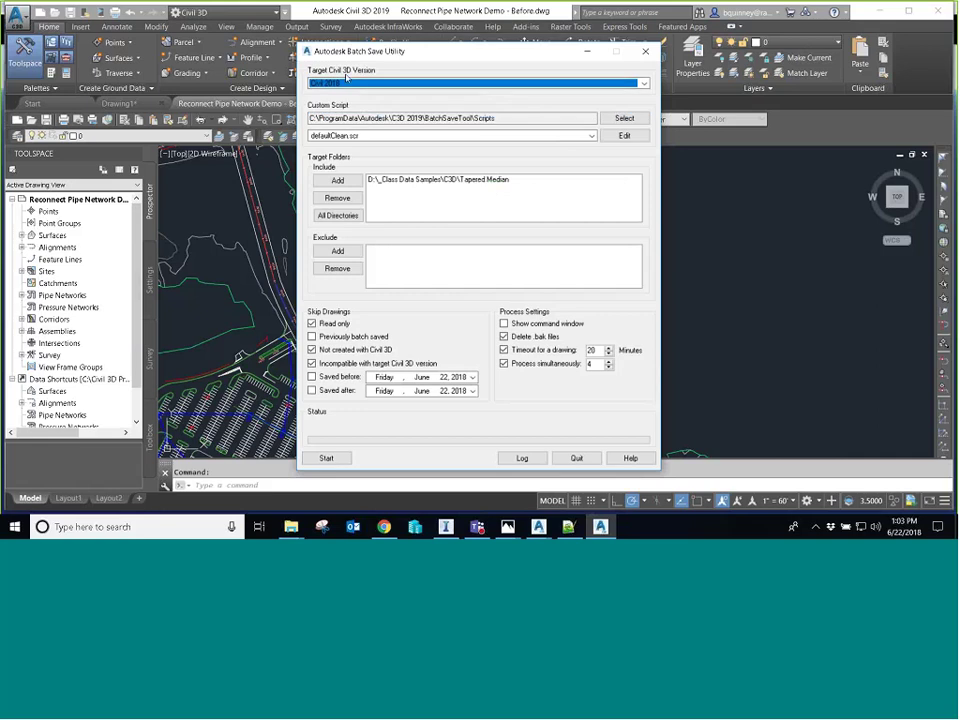
pyautogui.click(391, 84)
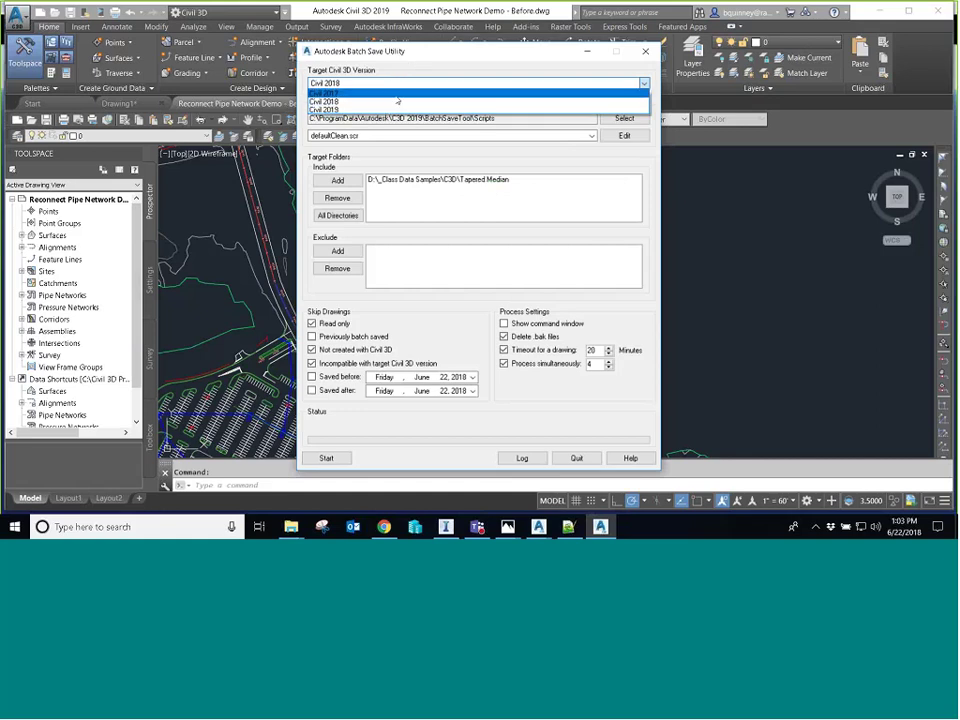
pyautogui.click(336, 102)
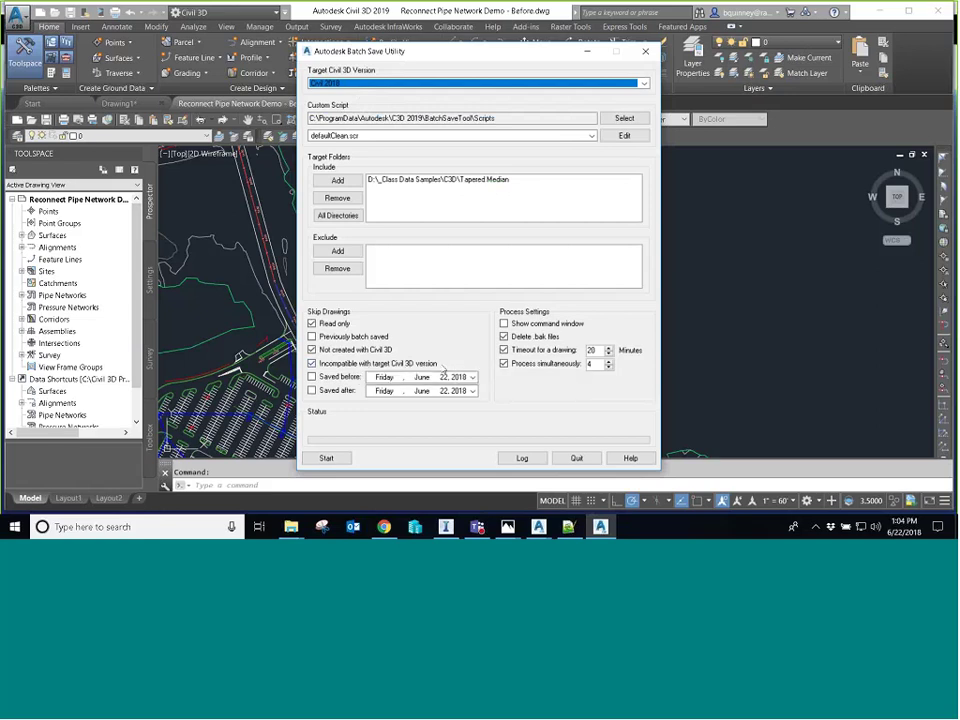
pyautogui.click(376, 83)
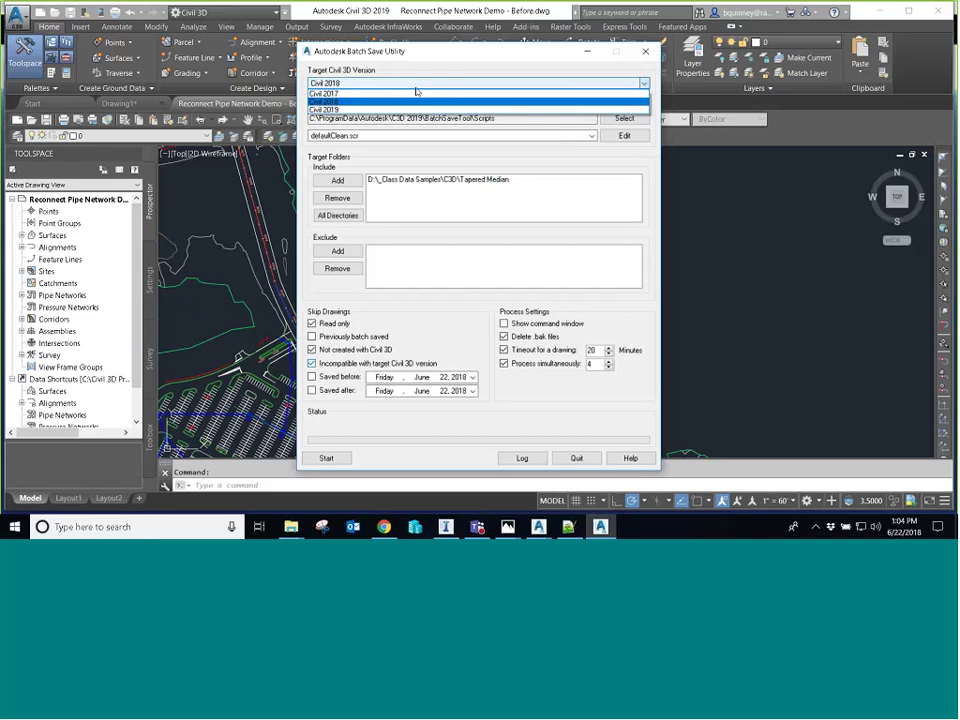
pyautogui.click(376, 96)
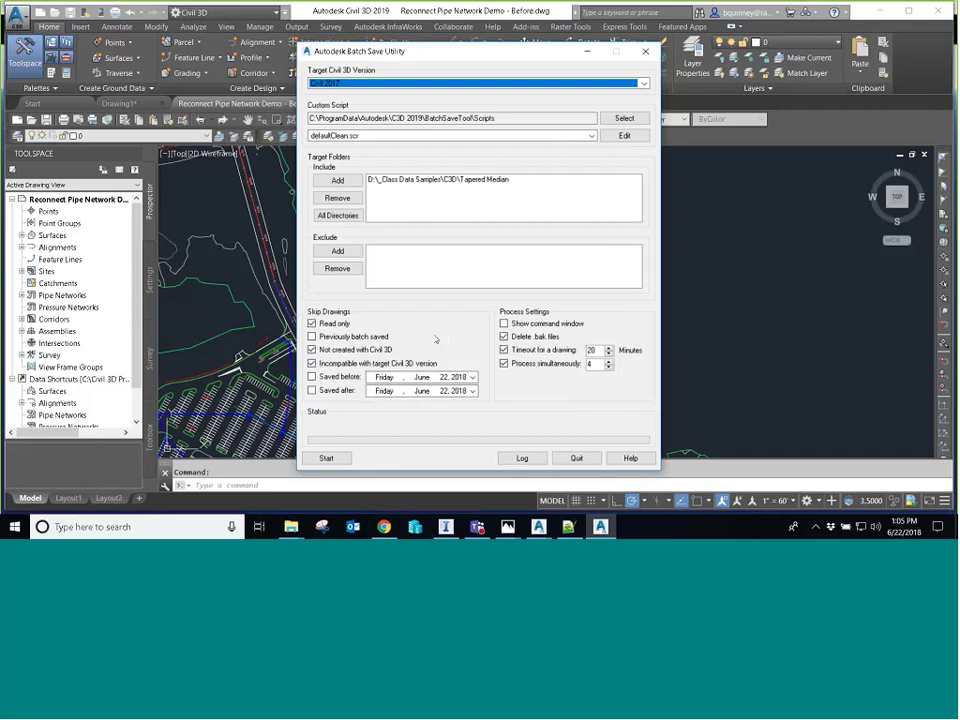
pyautogui.click(358, 253)
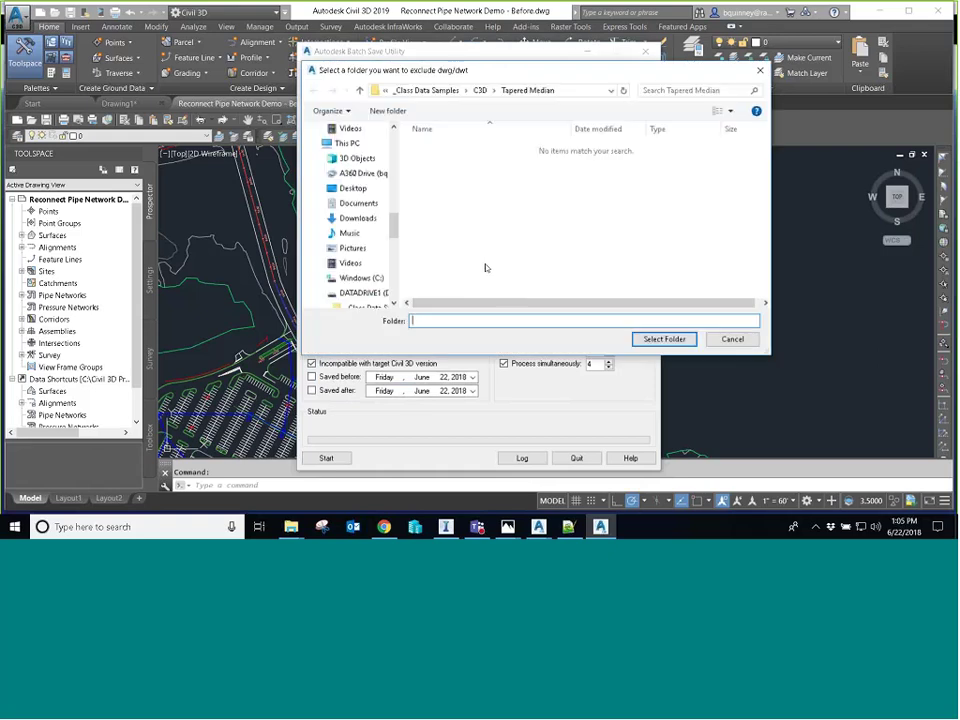
pyautogui.click(737, 339)
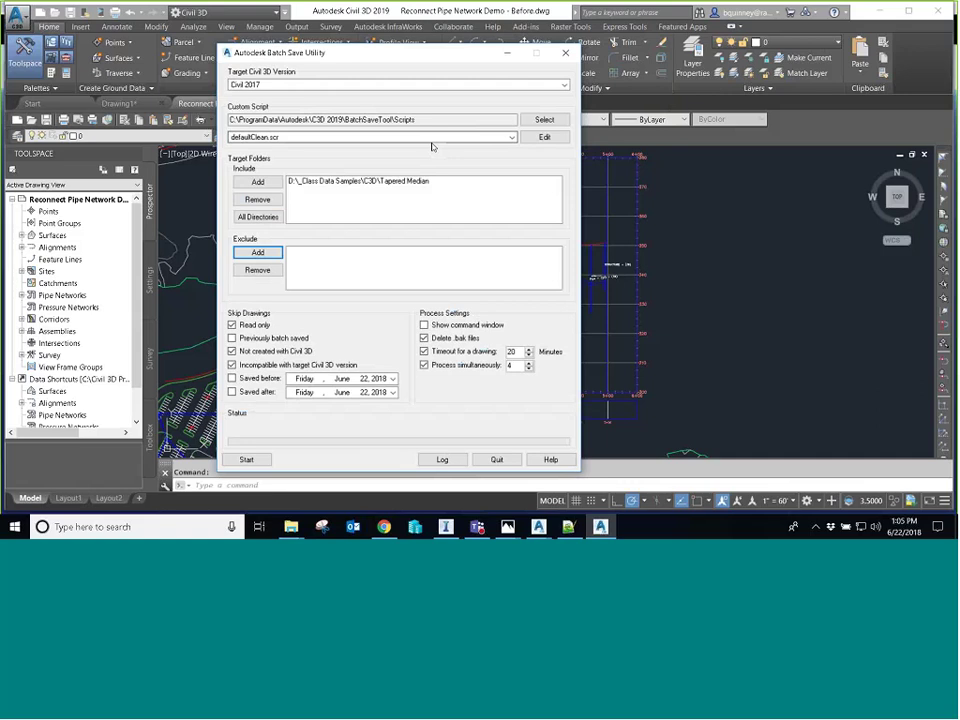
pyautogui.click(510, 140)
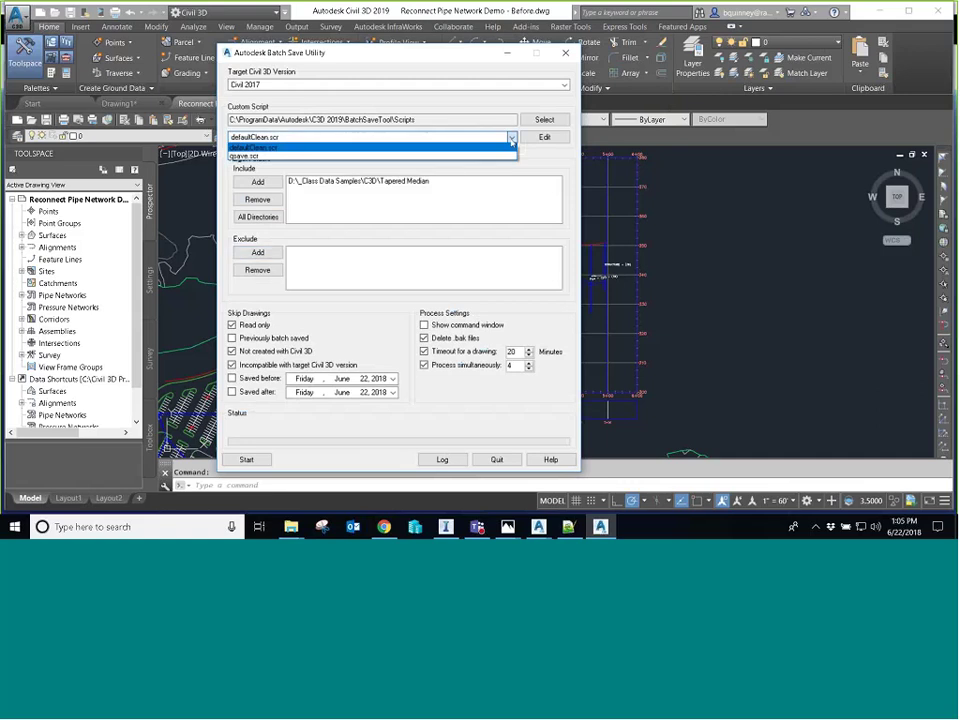
pyautogui.click(511, 140)
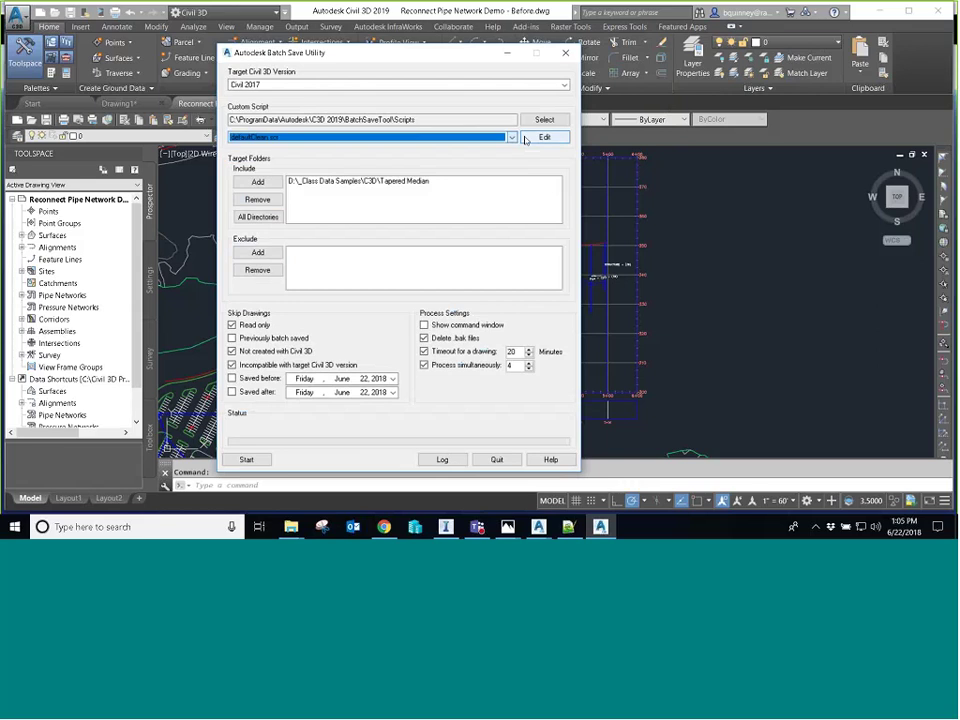
# Step: Read defaultClean.scr in Notepad, then switch Custom Script to qsave.scr and read it too
pyautogui.click(529, 137)
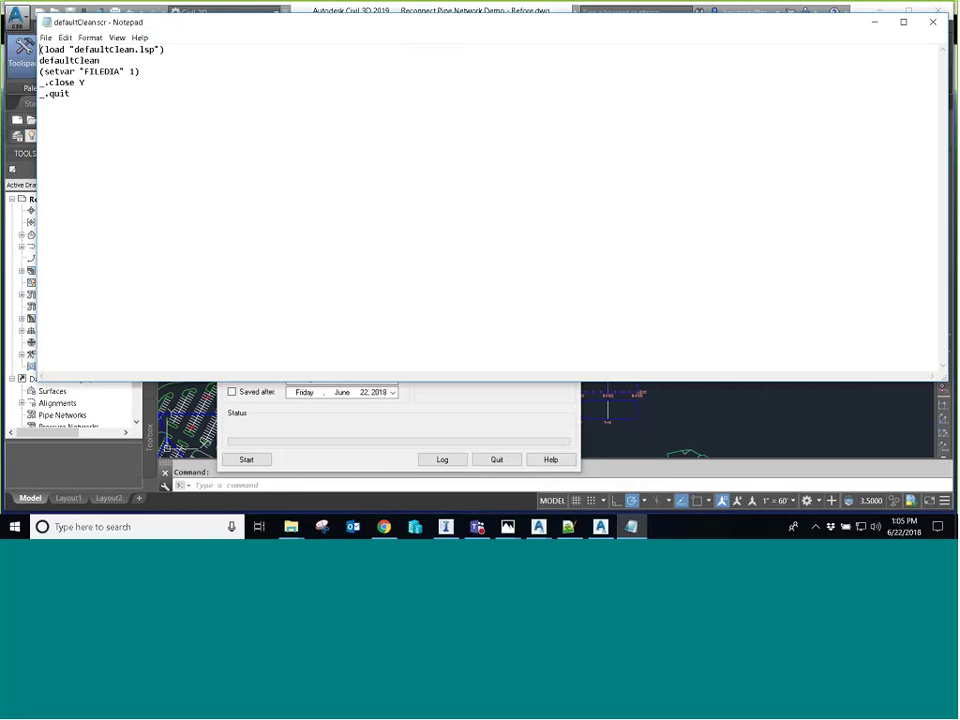
pyautogui.hotkey('alt', 'F4')
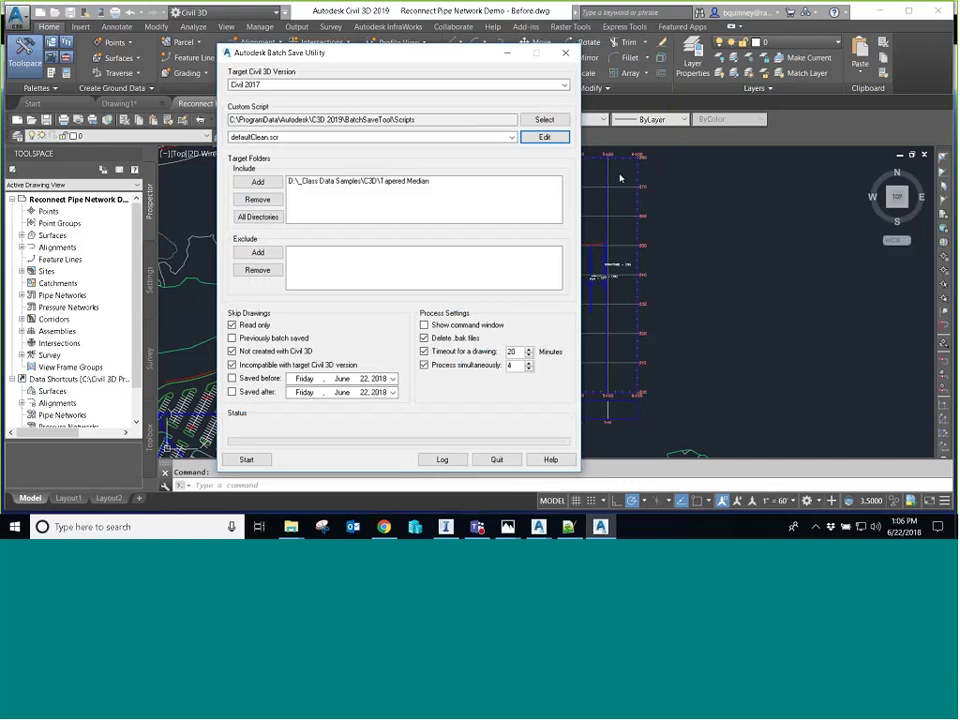
pyautogui.click(512, 137)
pyautogui.click(505, 149)
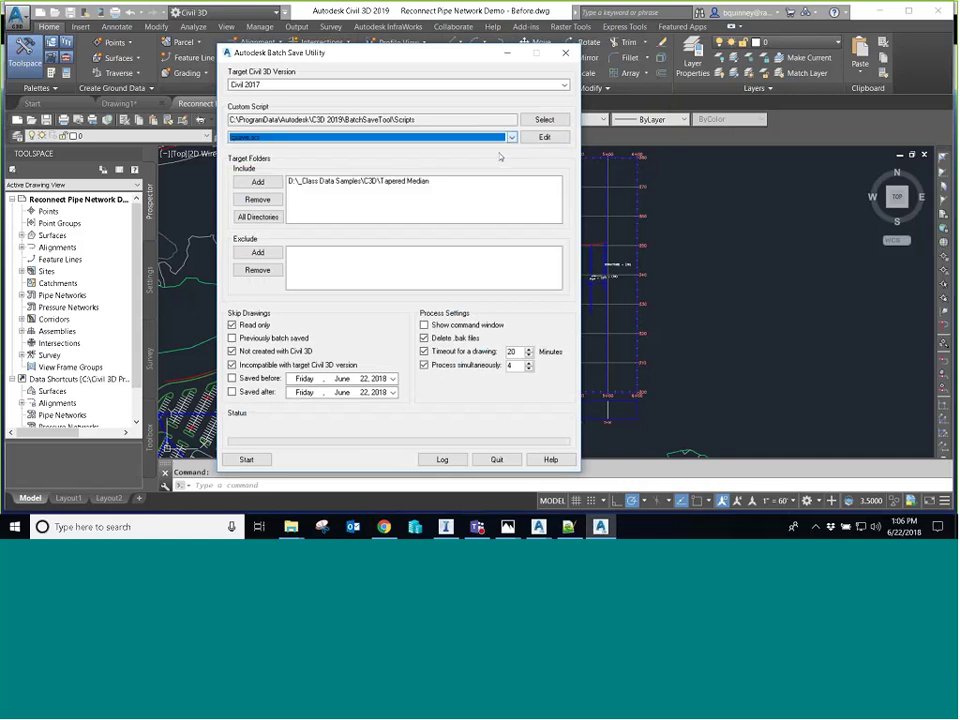
pyautogui.click(540, 137)
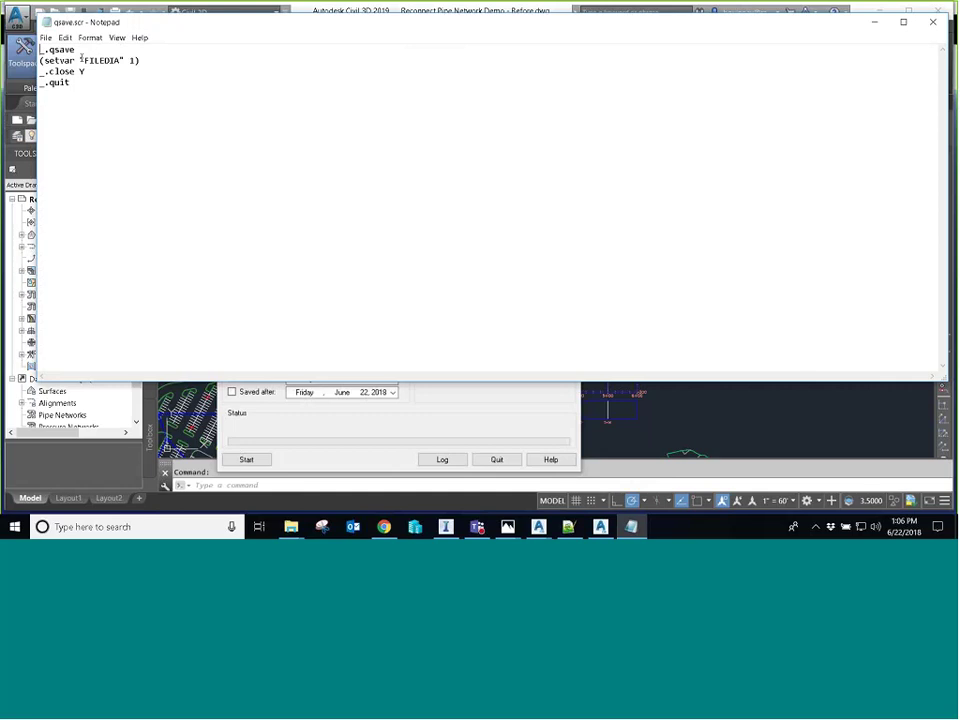
pyautogui.click(944, 27)
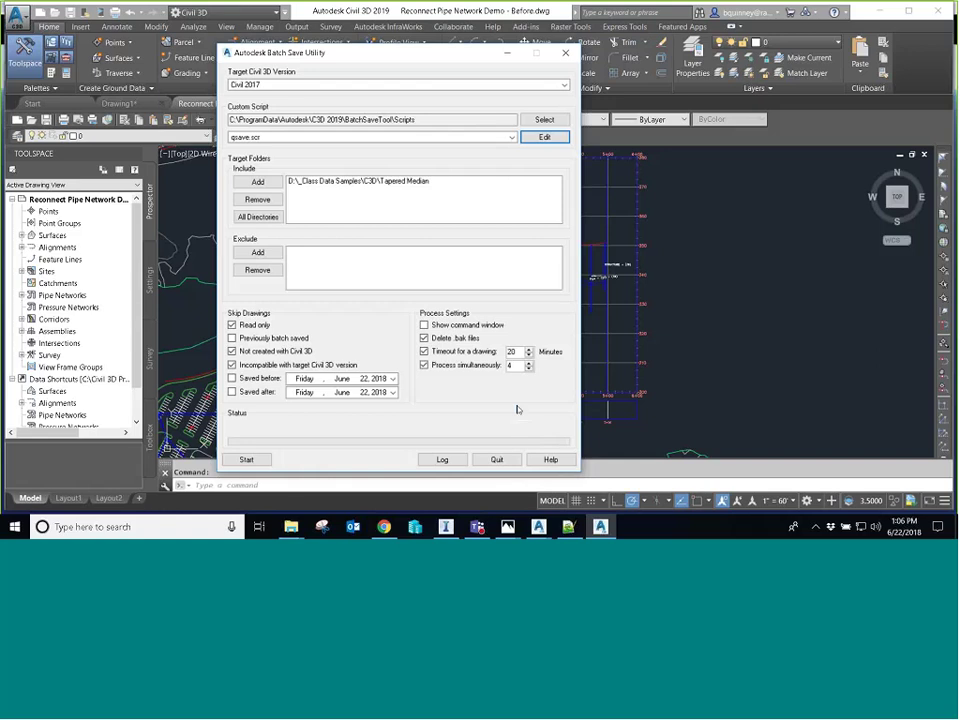
# Step: Quit the Batch Save Utility, returning to the Reconnect Pipe Network Demo drawing
pyautogui.click(496, 460)
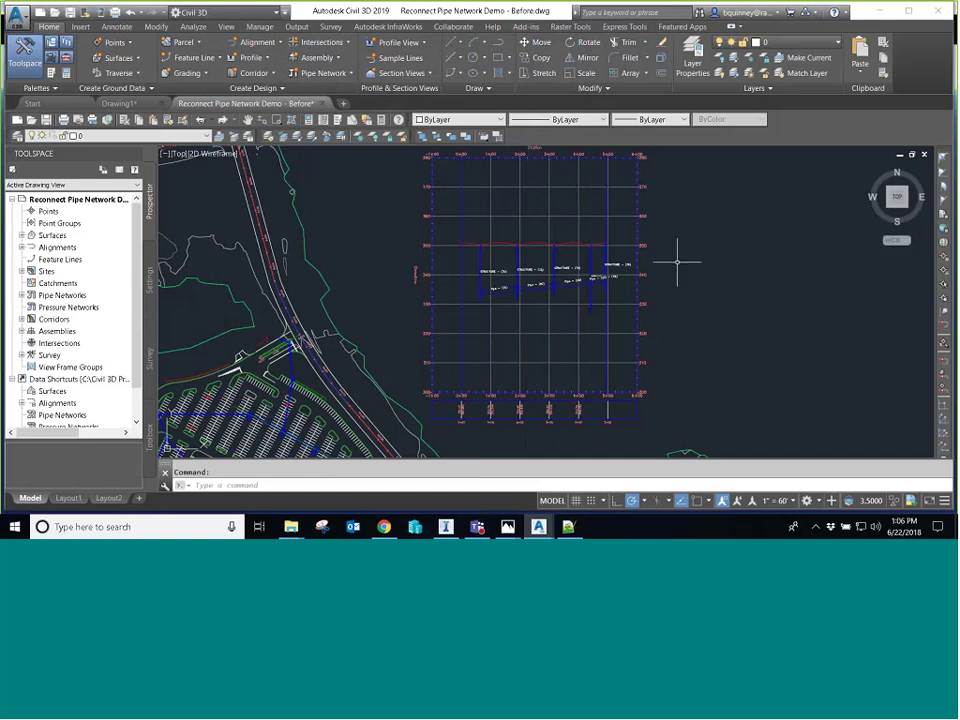
# Step: Zoom and pan onto the pipe profile view, then start Profile Creation Tools
pyautogui.scroll(4, 600, 228)
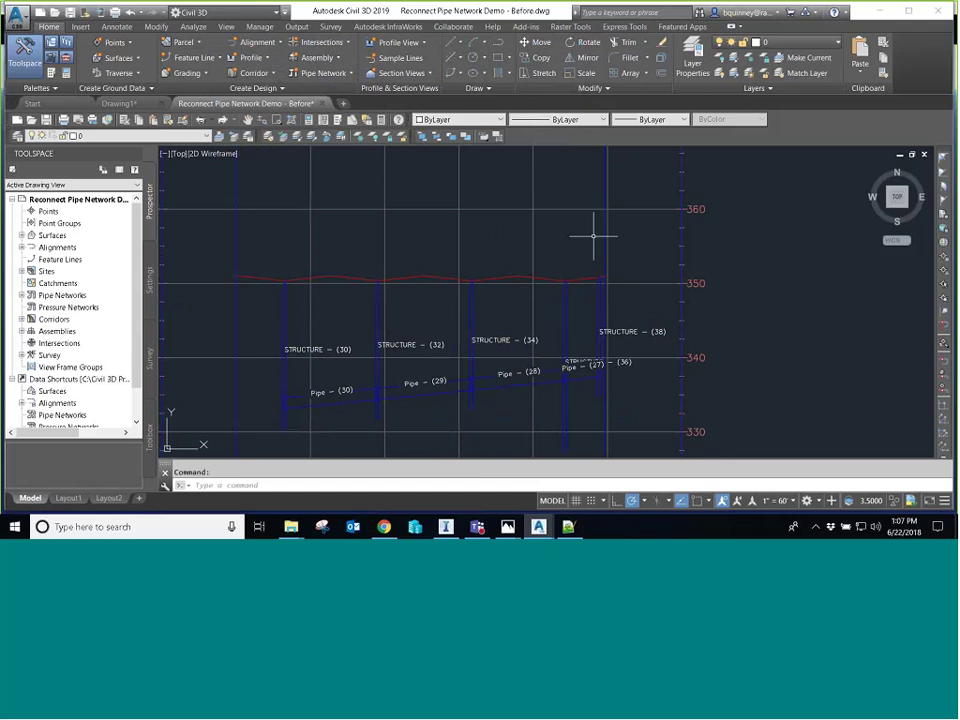
pyautogui.moveTo(489, 236); pyautogui.dragTo(499, 257, button='middle')
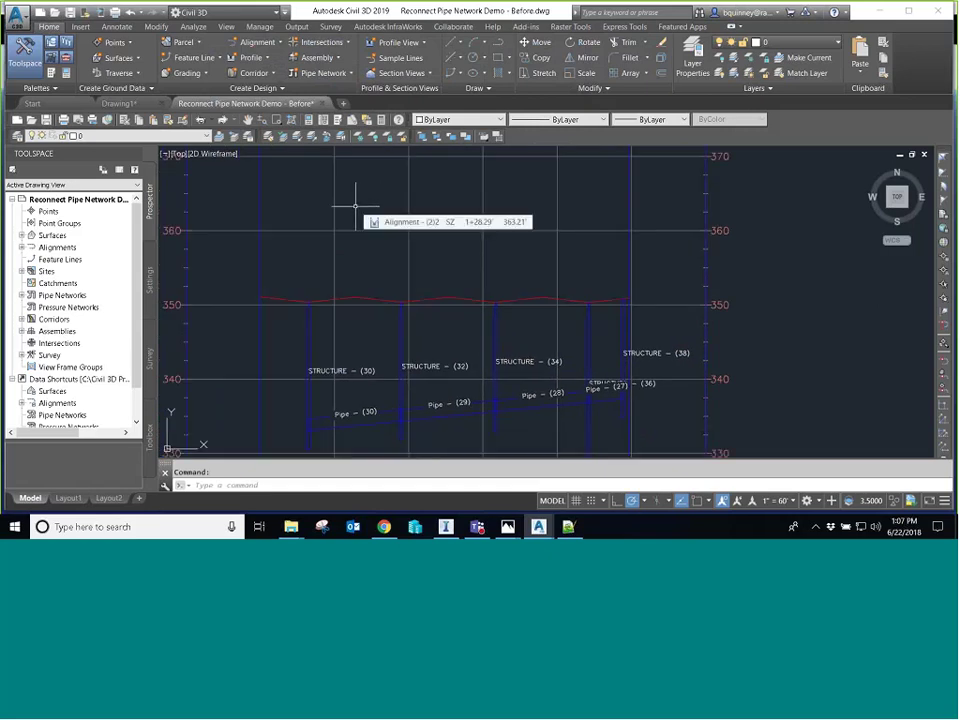
pyautogui.click(265, 58)
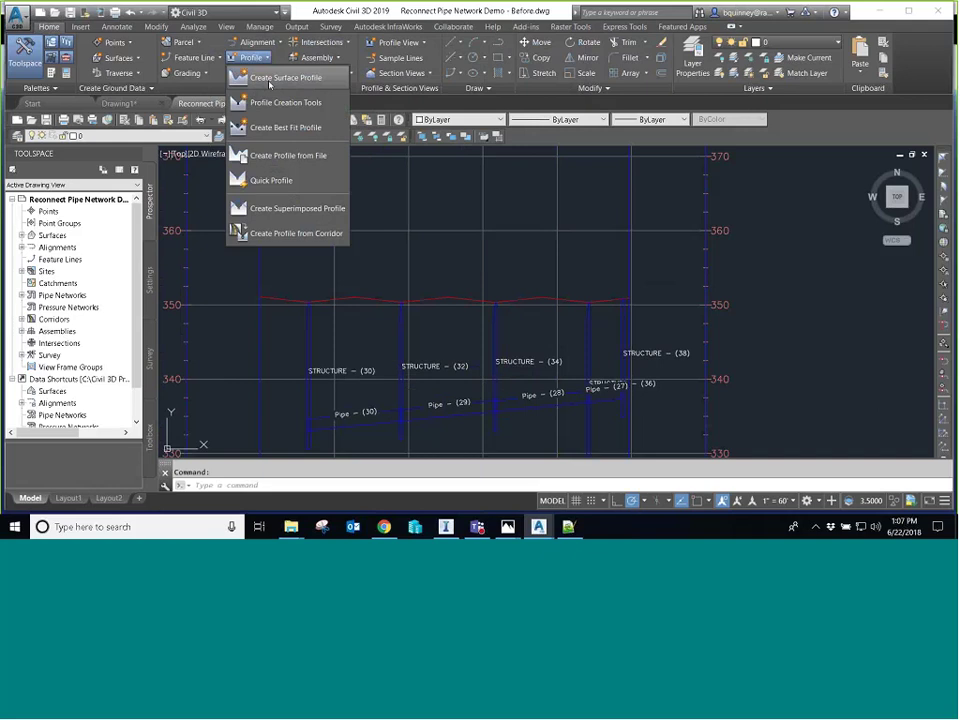
pyautogui.click(282, 102)
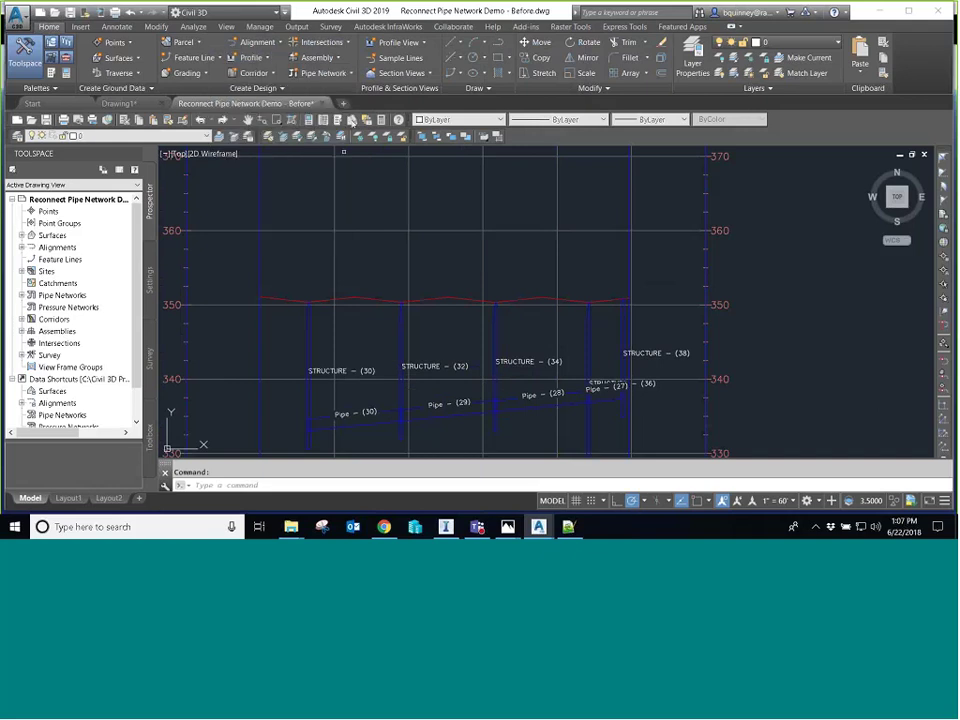
# Step: Create a new design profile with tangents from the left end past structures 32 and 34
pyautogui.click(338, 156)
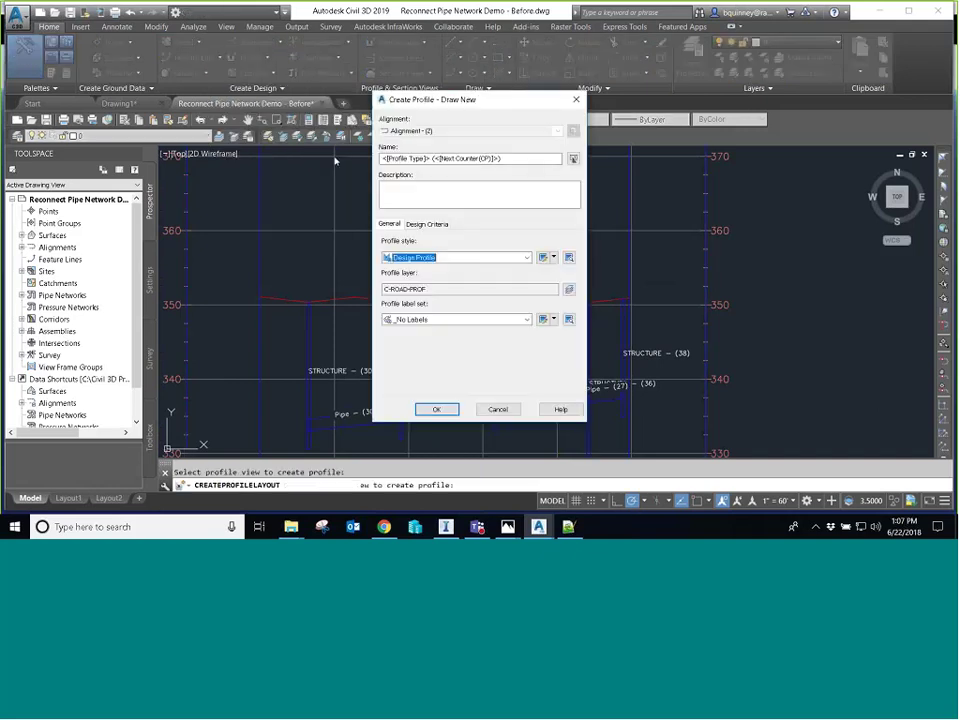
pyautogui.click(436, 409)
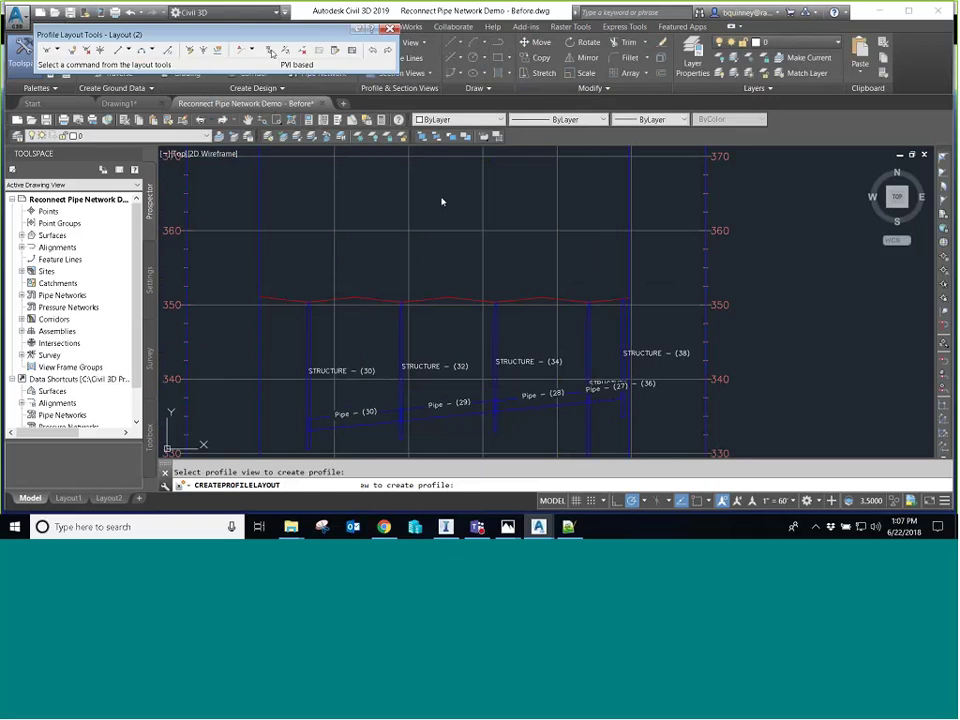
pyautogui.click(75, 60)
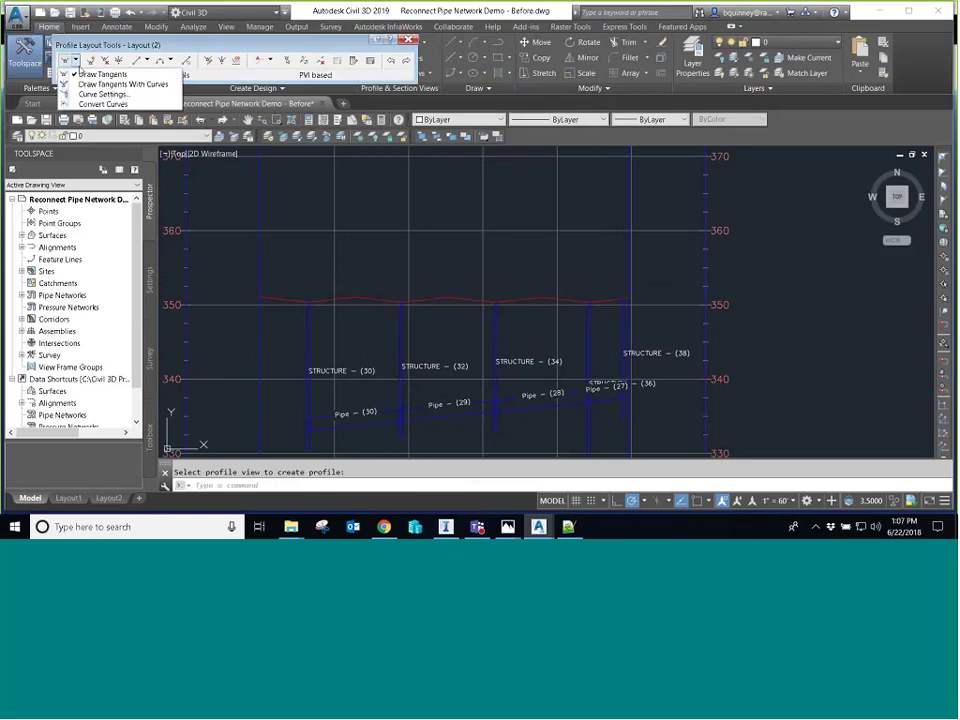
pyautogui.click(95, 74)
pyautogui.keyDown('shift'); pyautogui.rightClick(284, 290); pyautogui.keyUp('shift')
pyautogui.click(320, 99)
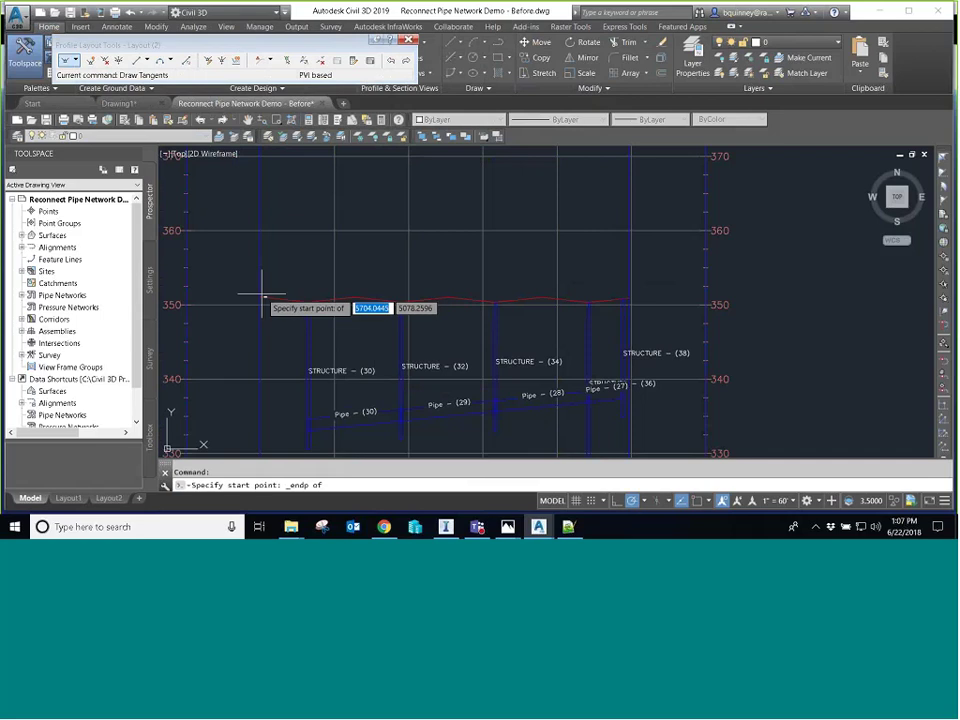
pyautogui.click(260, 297)
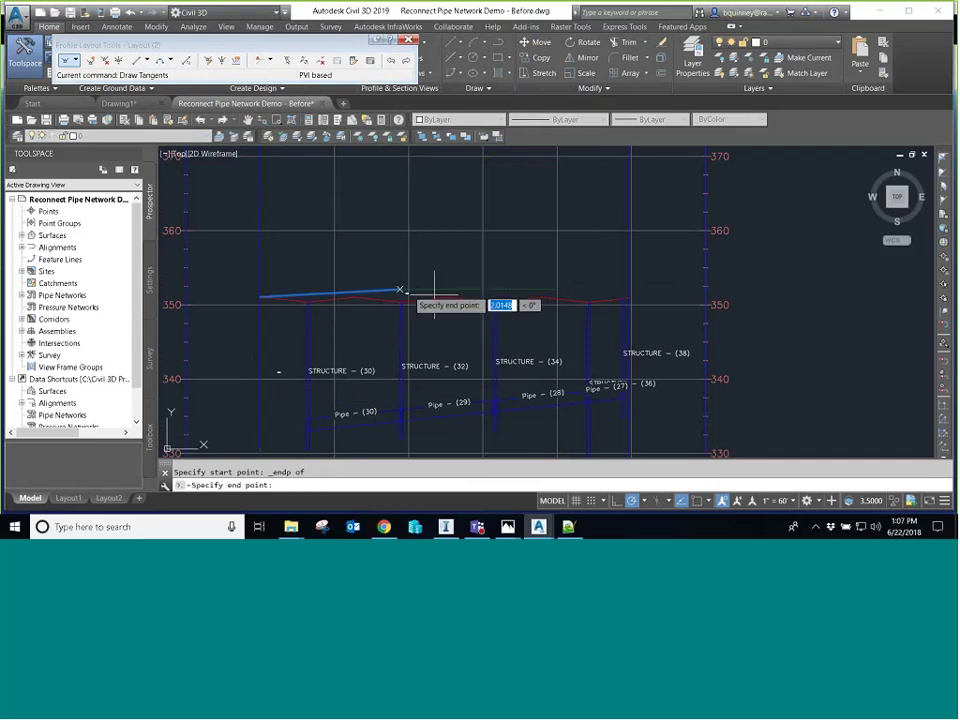
pyautogui.click(400, 290)
pyautogui.click(484, 302)
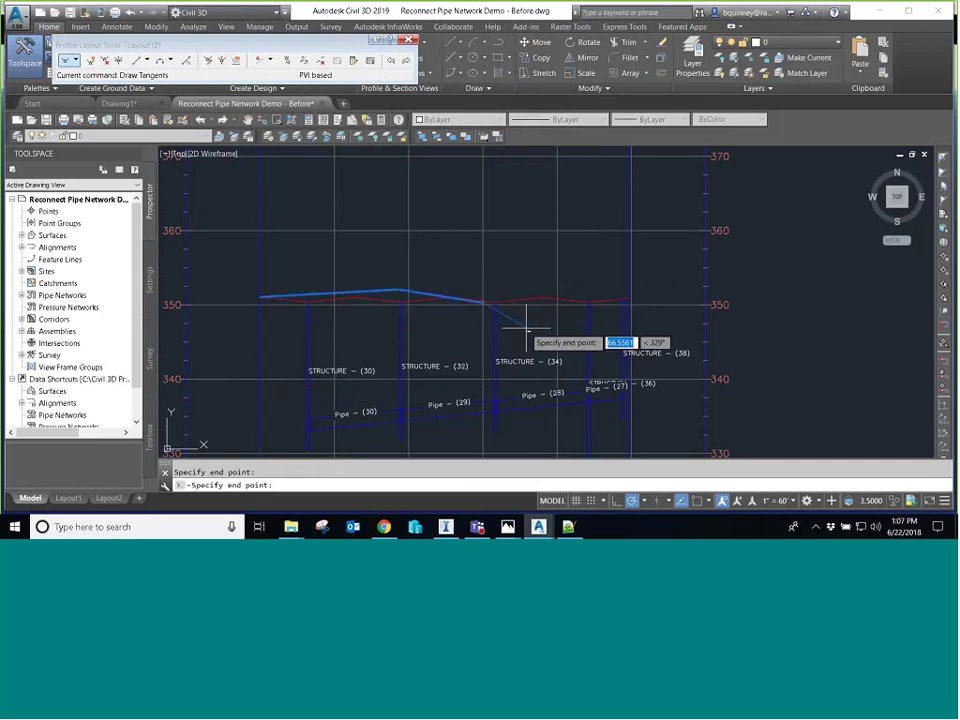
pyautogui.press('Return')
# Step: Add a separate fixed two-point tangent running toward structure 38
pyautogui.click(146, 60)
pyautogui.click(170, 74)
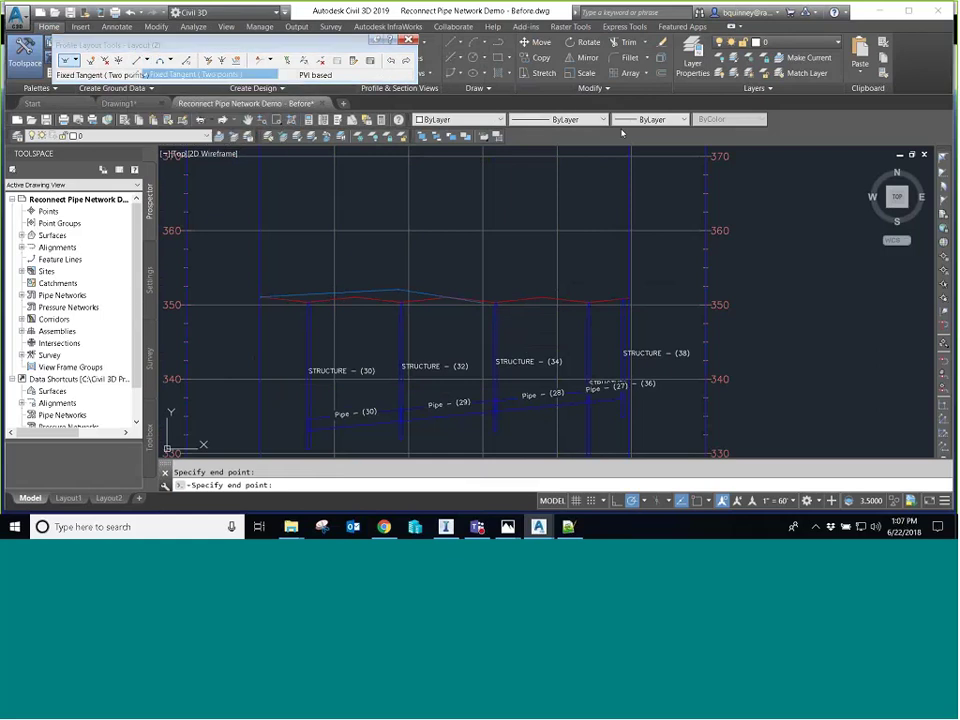
pyautogui.scroll(4, 545, 306)
pyautogui.click(526, 295)
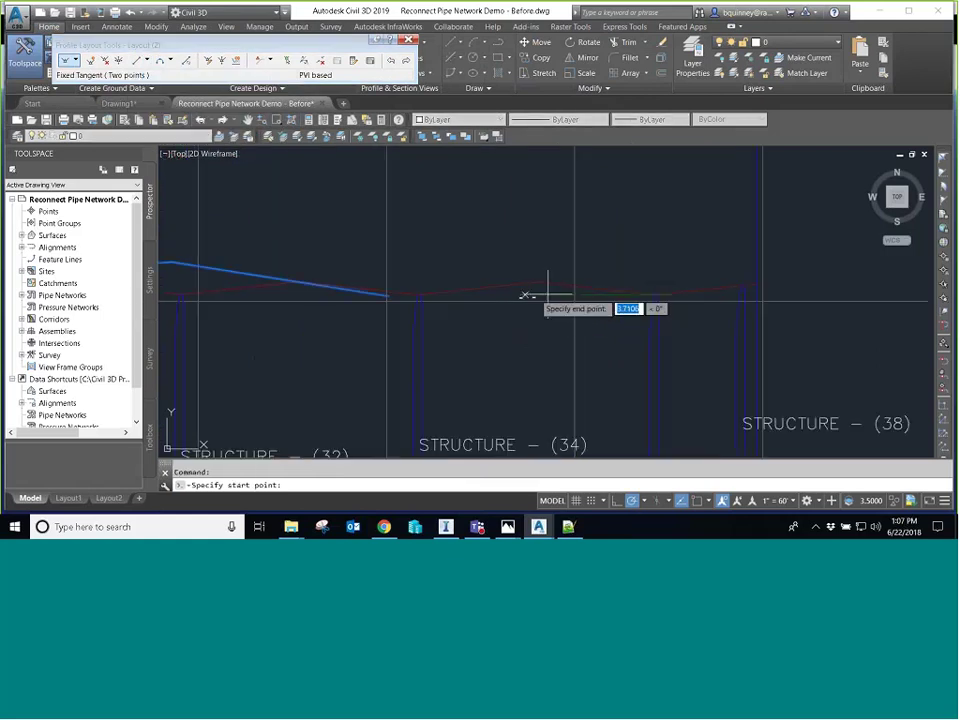
pyautogui.click(755, 287)
pyautogui.press('Escape')
pyautogui.scroll(2, 505, 298)
pyautogui.scroll(-2, 540, 326)
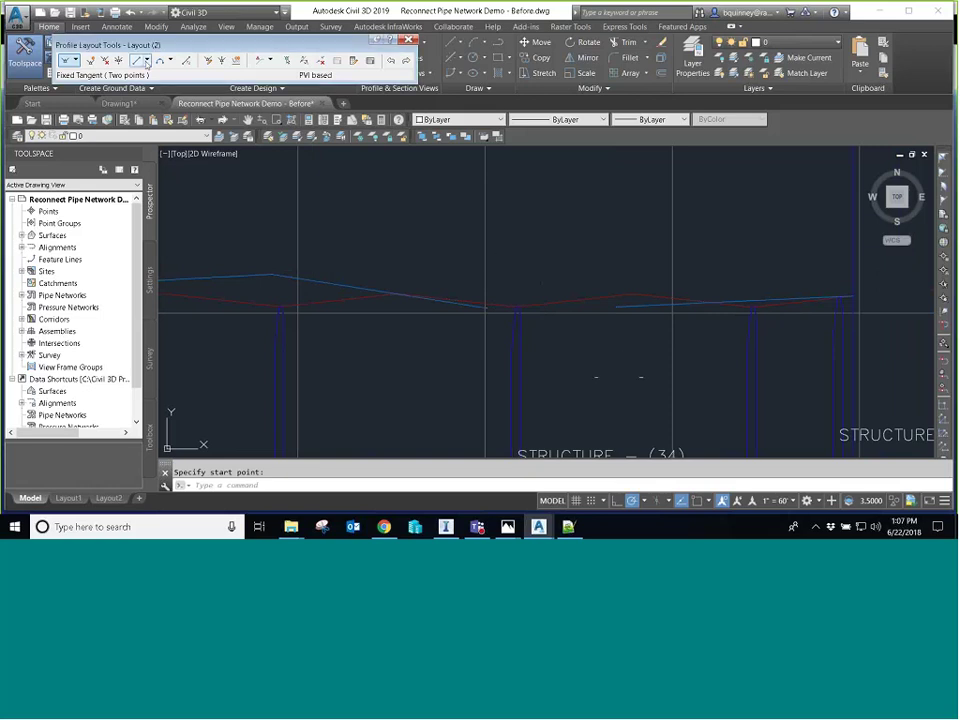
# Step: Solve Tangent Intersection on the left and right tangents, meeting at 3+13.21', elevation 350.067'
pyautogui.click(146, 60)
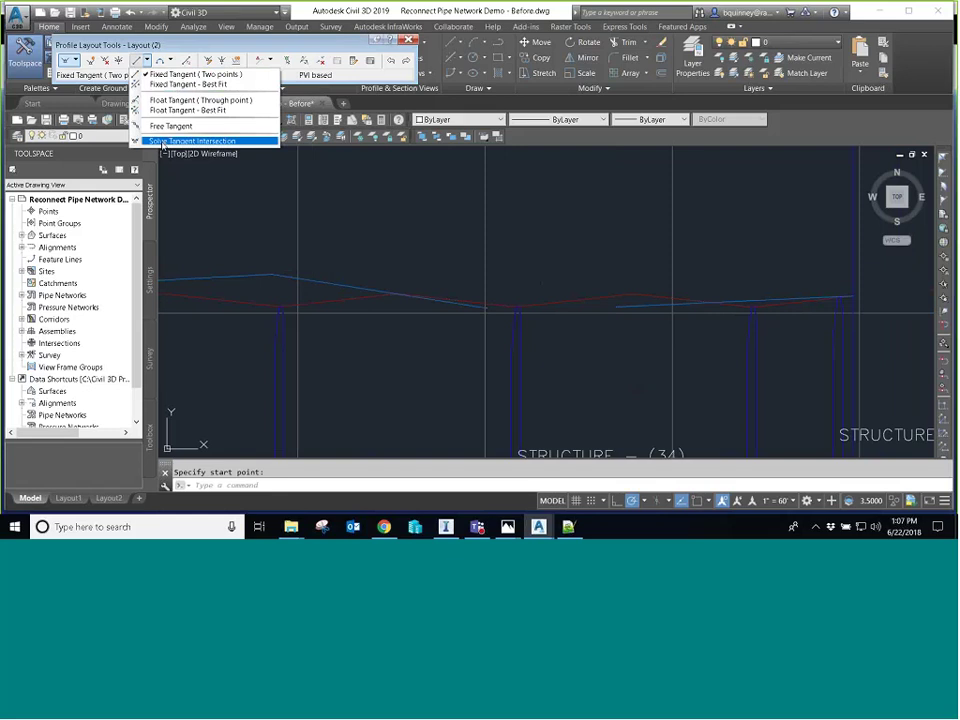
pyautogui.click(163, 143)
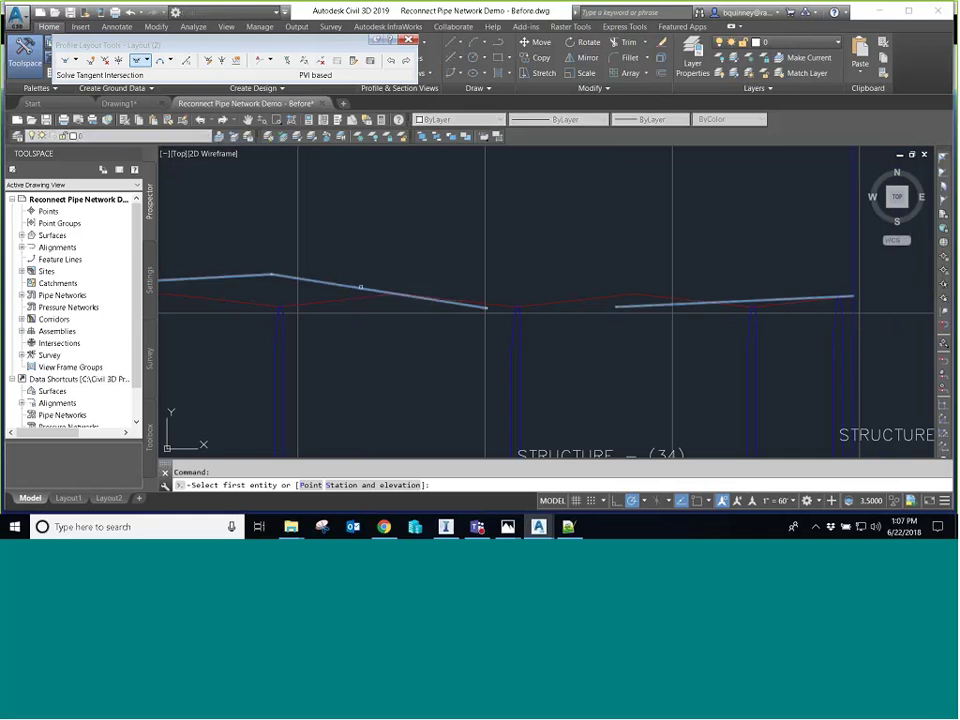
pyautogui.click(361, 287)
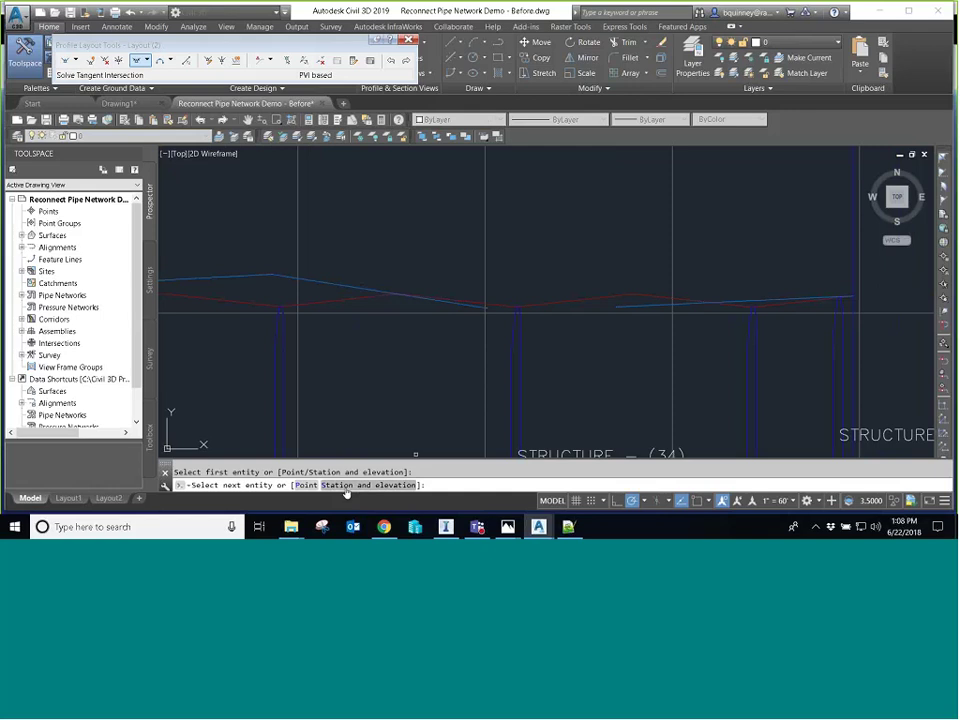
pyautogui.click(655, 305)
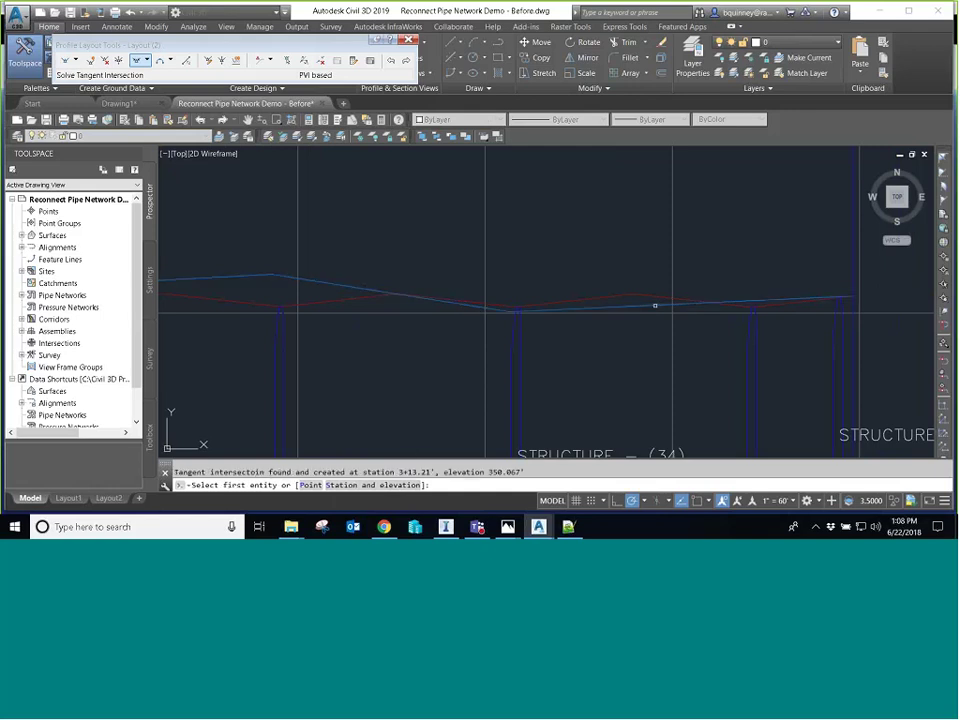
pyautogui.rightClick(619, 345)
pyautogui.click(643, 480)
pyautogui.moveTo(553, 340); pyautogui.dragTo(591, 346)
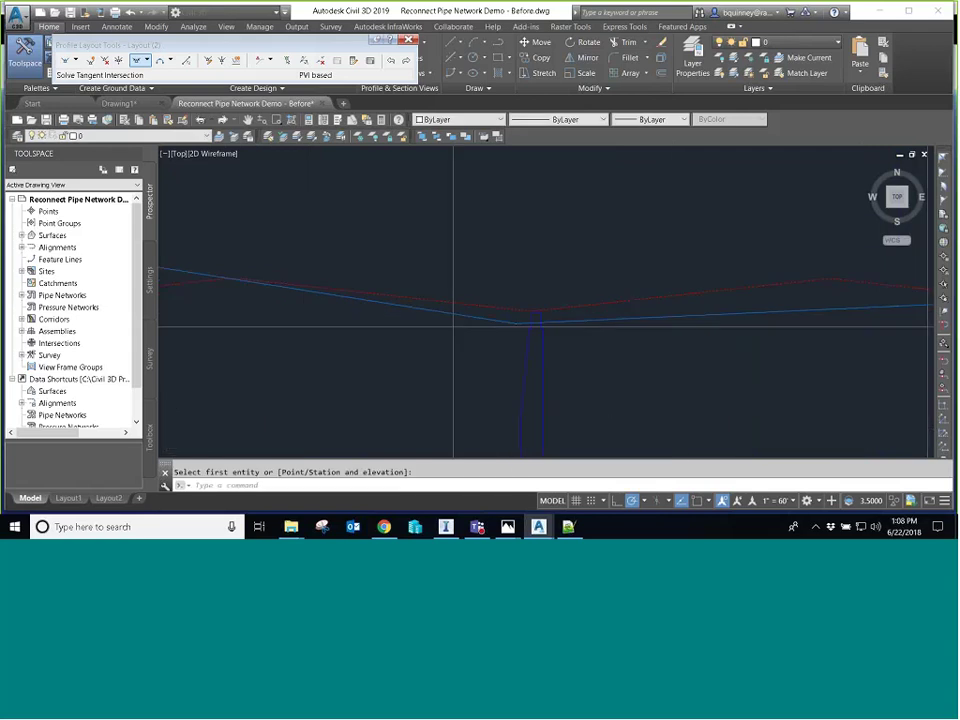
pyautogui.scroll(-3, 606, 383)
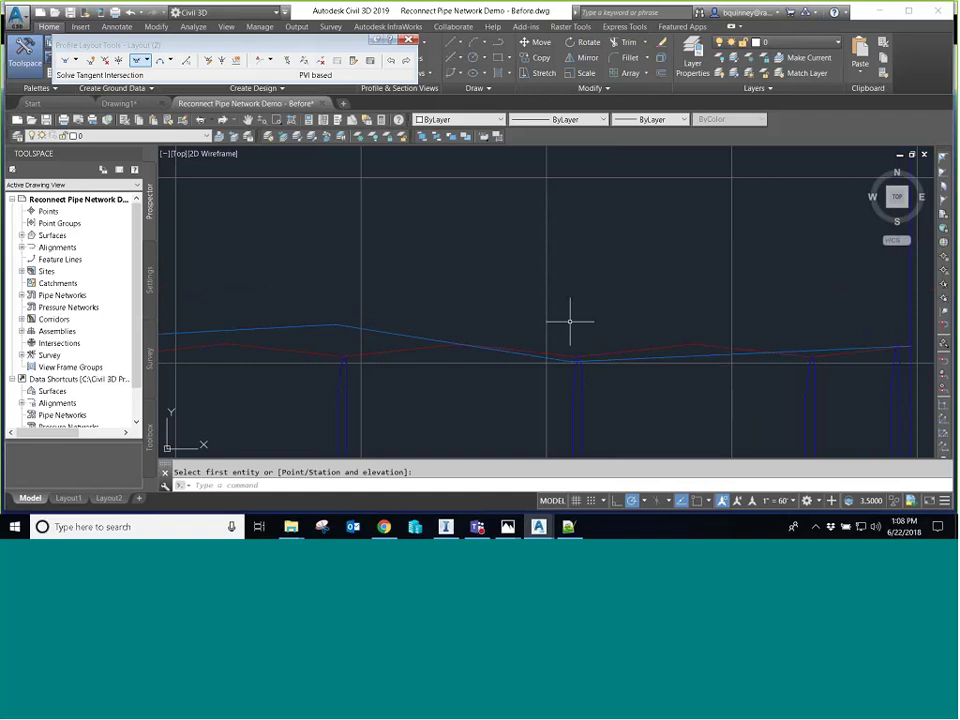
pyautogui.click(147, 60)
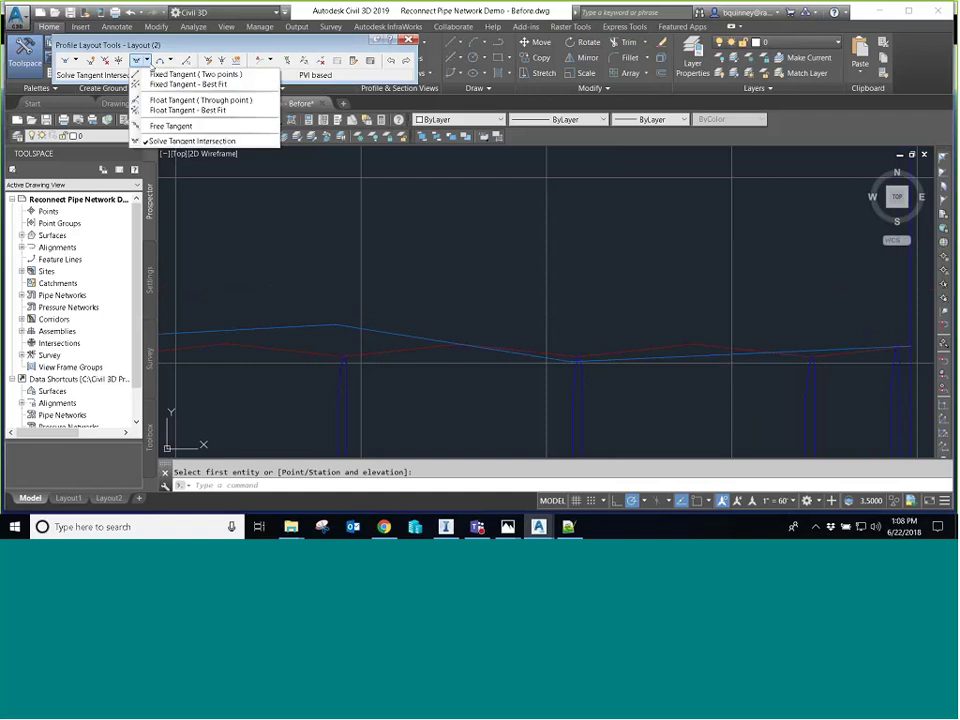
pyautogui.click(190, 141)
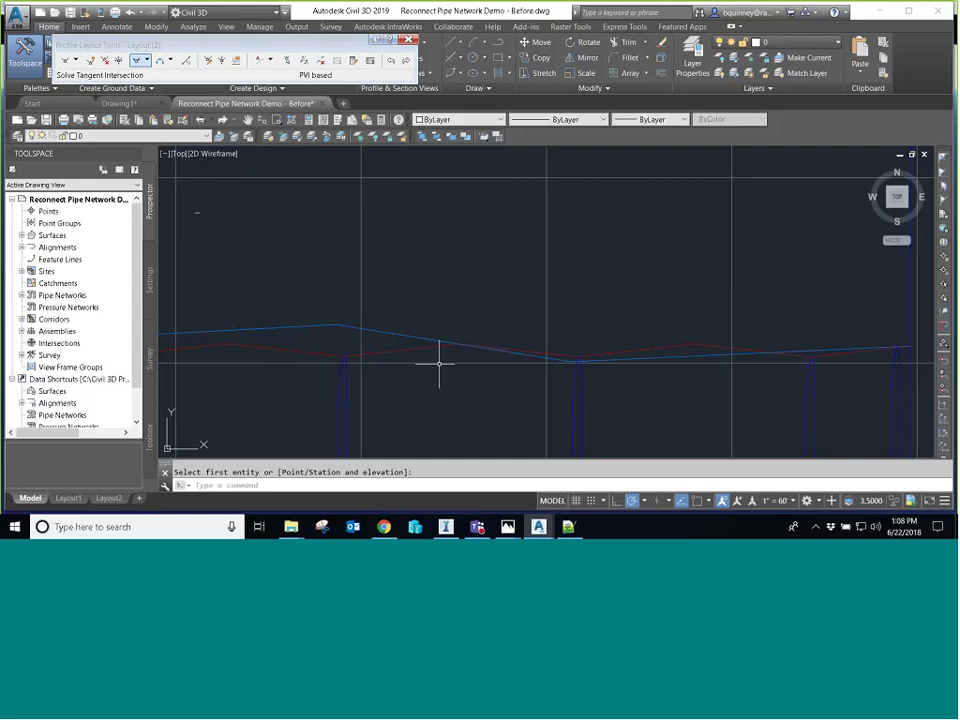
pyautogui.click(422, 332)
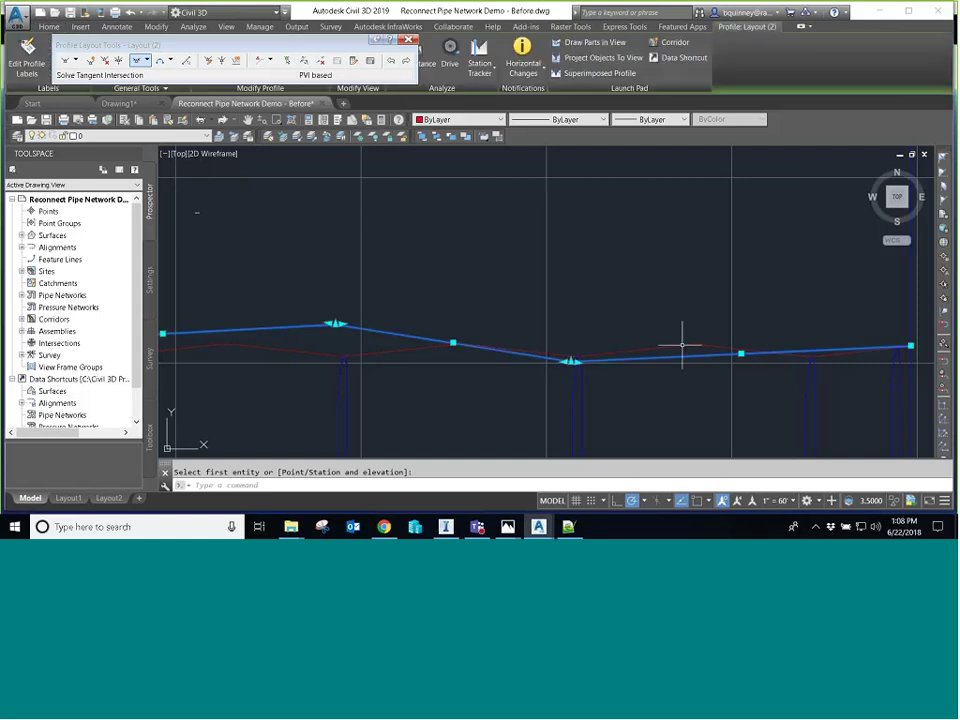
# Step: End the layout command, zoom out, and close the Profile Layout Tools toolbar
pyautogui.press('Escape')
pyautogui.press('Escape')
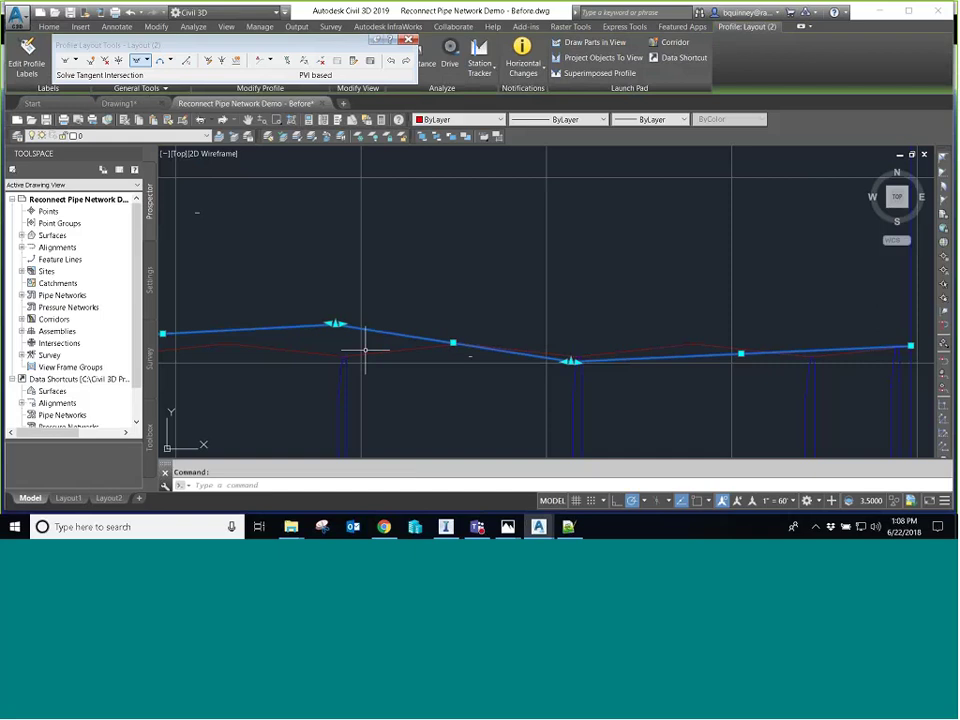
pyautogui.scroll(-3, 645, 355)
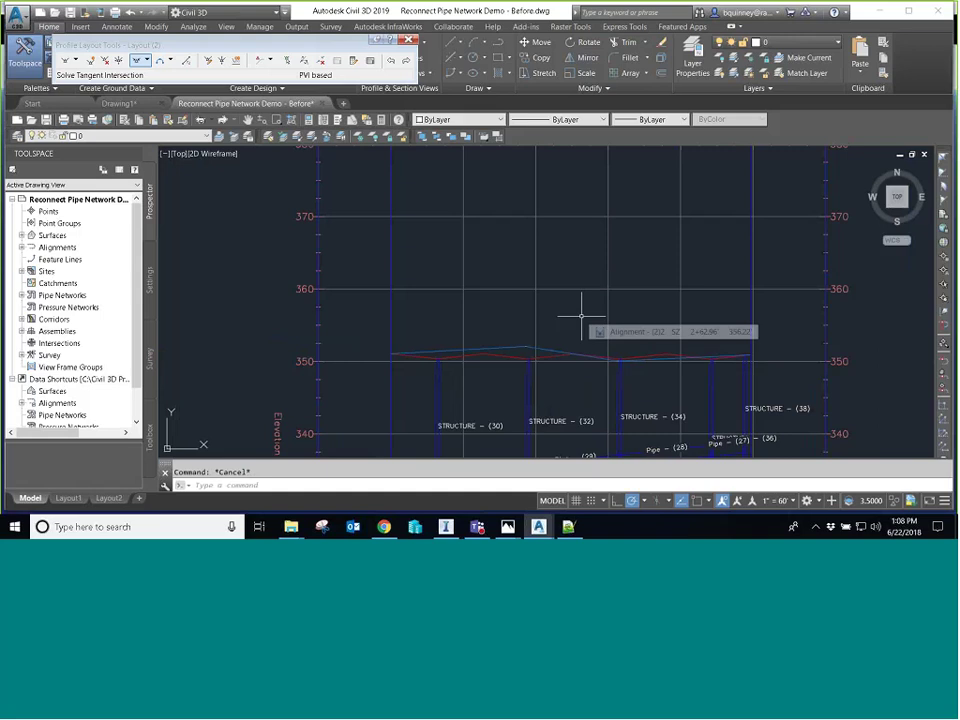
pyautogui.scroll(2, 622, 384)
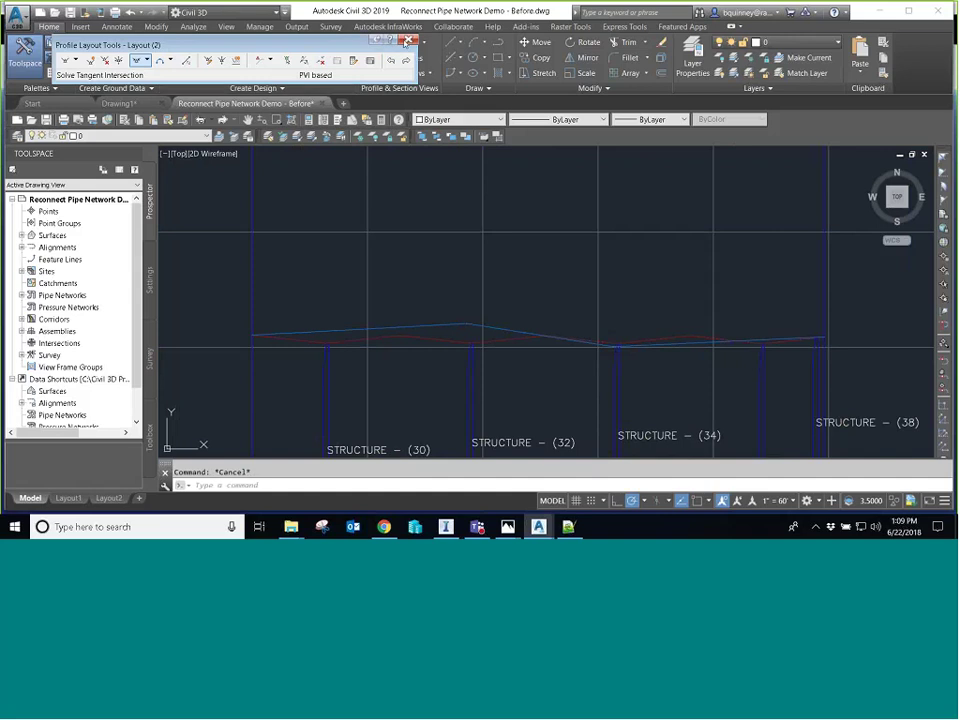
pyautogui.click(406, 41)
pyautogui.scroll(3, 505, 340)
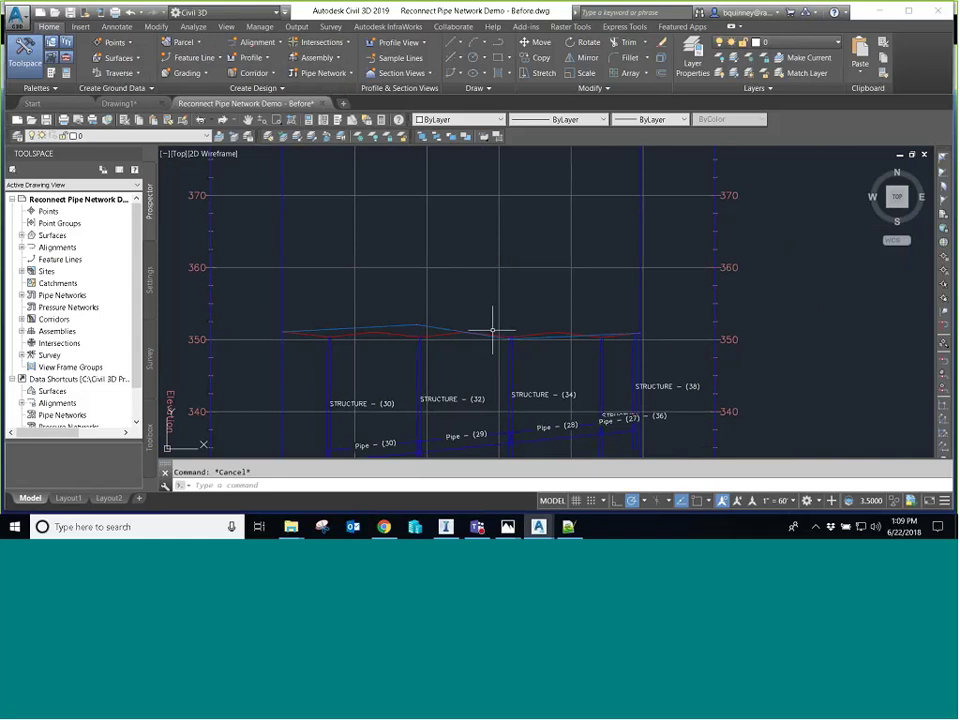
# Step: Save with Ctrl+S, then drag the Layout (2) PVI grip near structure 34 higher and rightward
pyautogui.scroll(2, 485, 340)
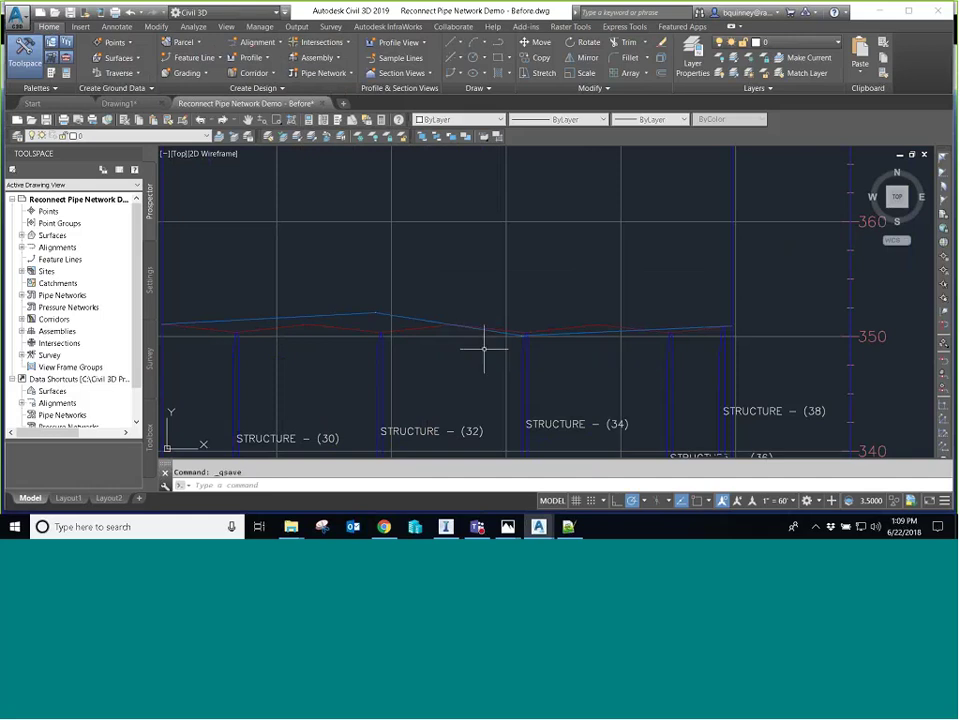
pyautogui.hotkey('ctrl', 's')
pyautogui.click(491, 330)
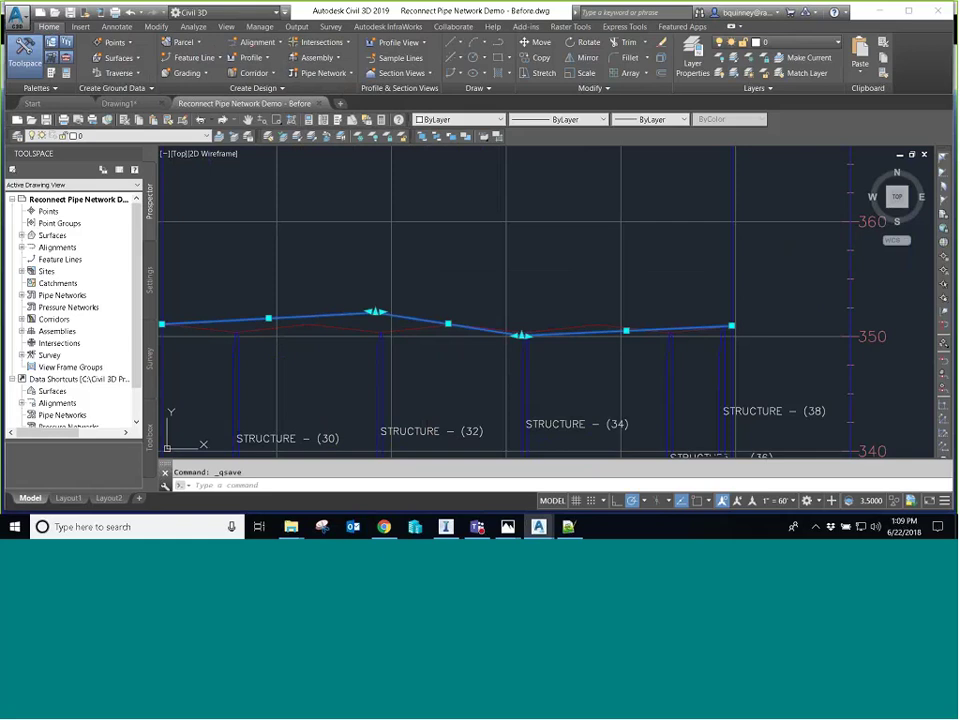
pyautogui.click(521, 335)
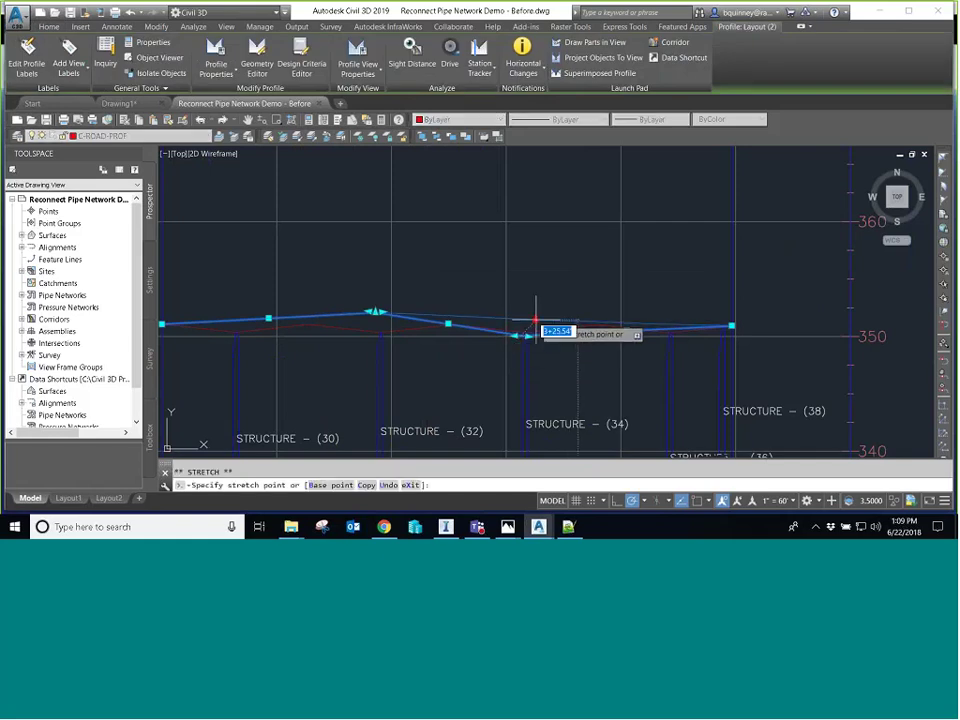
pyautogui.click(545, 326)
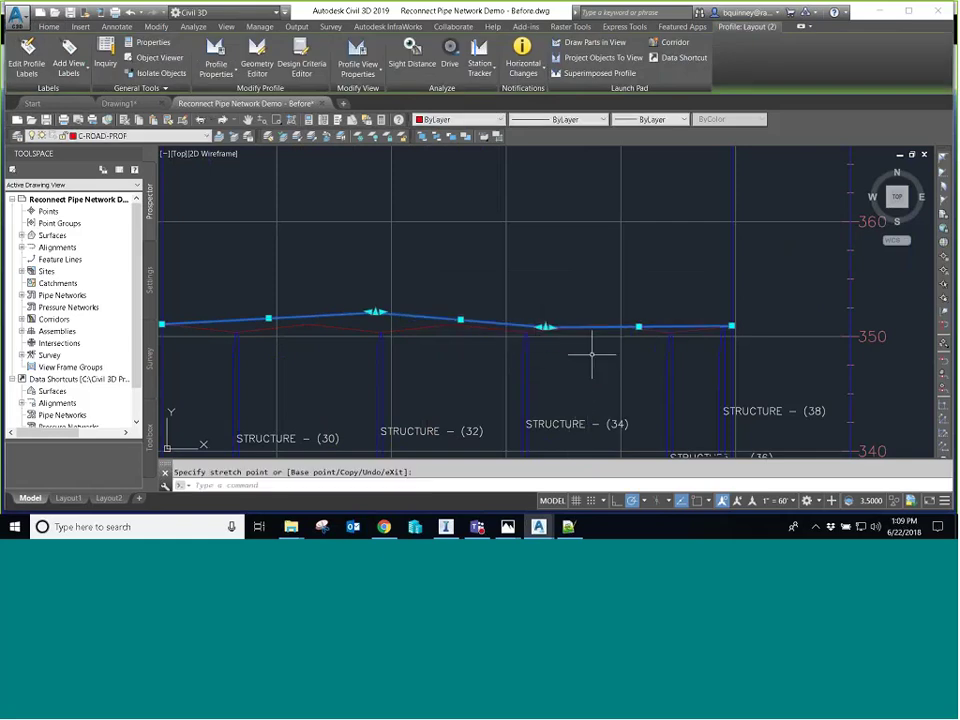
pyautogui.scroll(-6, 590, 354)
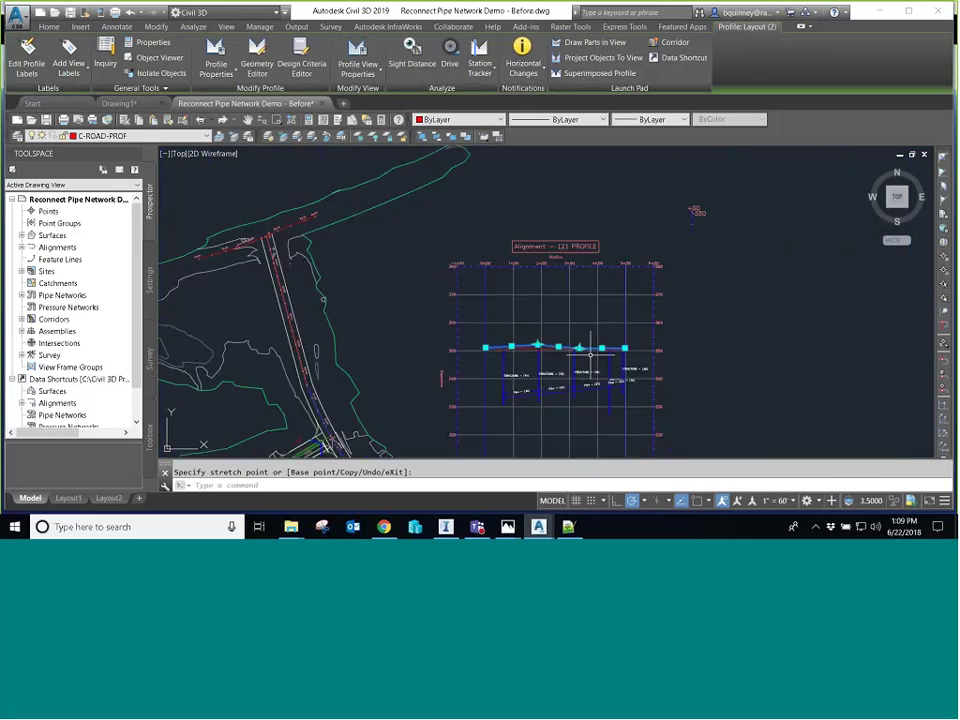
pyautogui.press('Escape')
# Step: Zoom into the site plan beside the profile to find the short white line by the blue pipe
pyautogui.scroll(8, 504, 389)
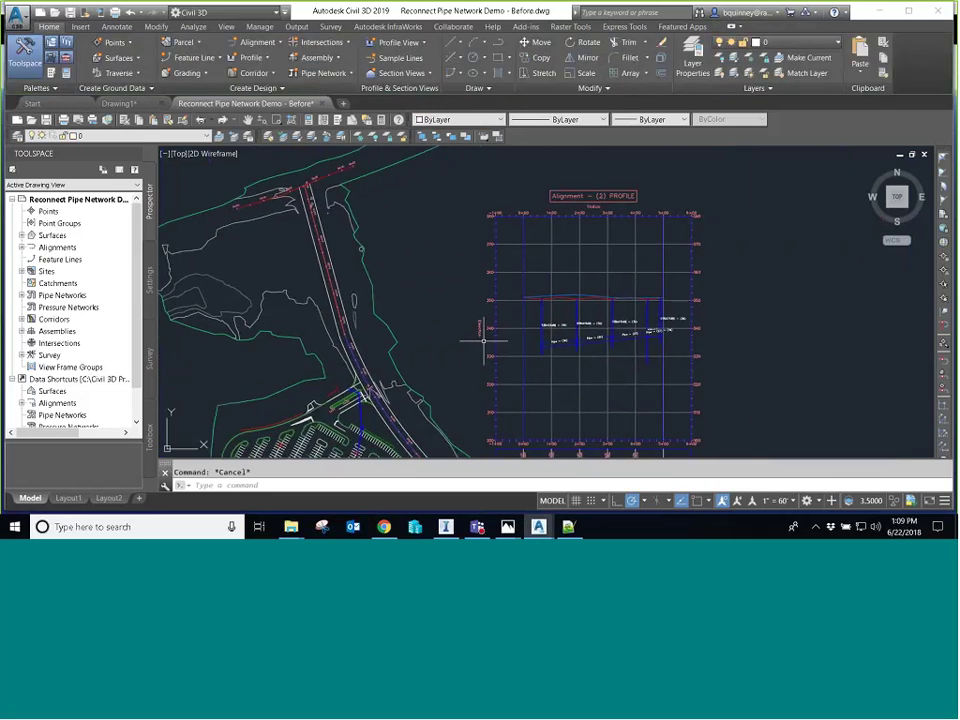
pyautogui.scroll(-2, 531, 290)
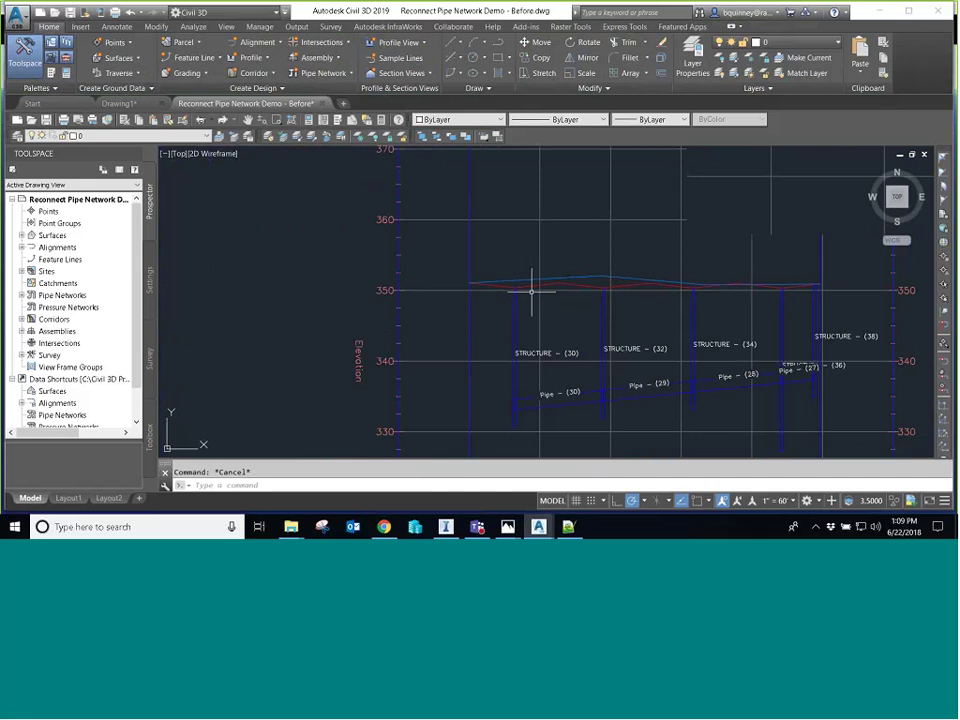
pyautogui.scroll(-2, 531, 290)
pyautogui.moveTo(354, 381); pyautogui.dragTo(500, 341, button='middle')
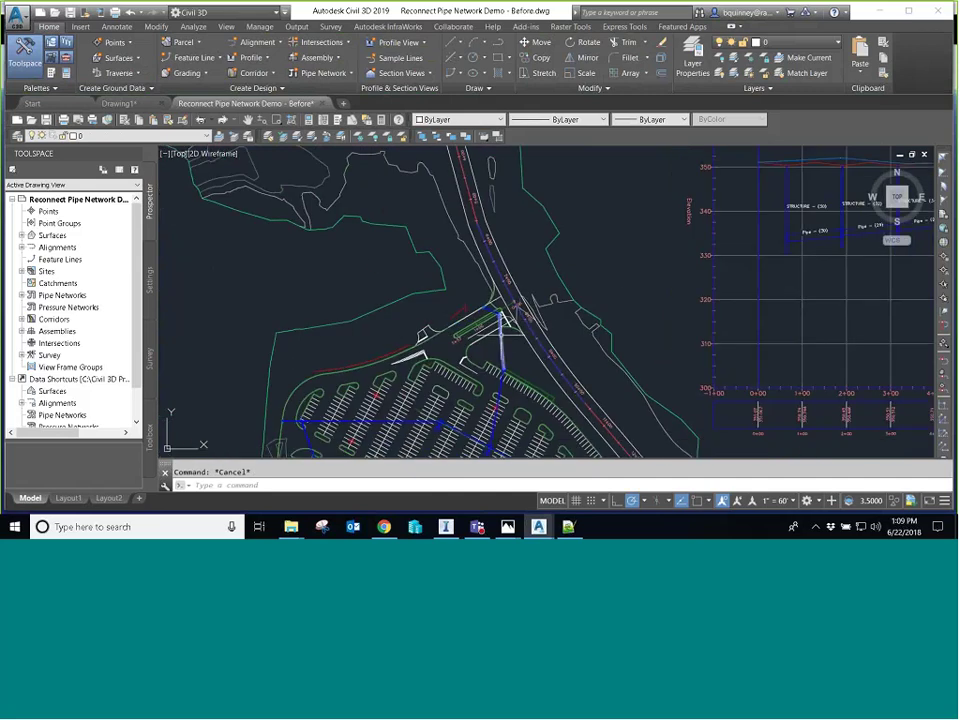
pyautogui.scroll(4, 500, 340)
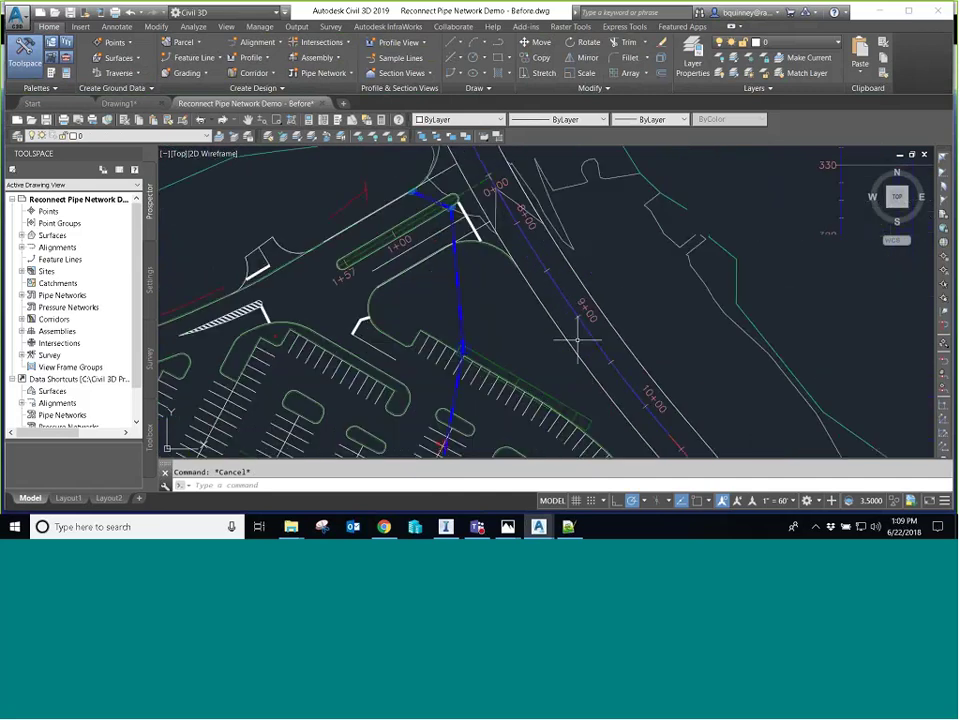
pyautogui.scroll(2, 460, 156)
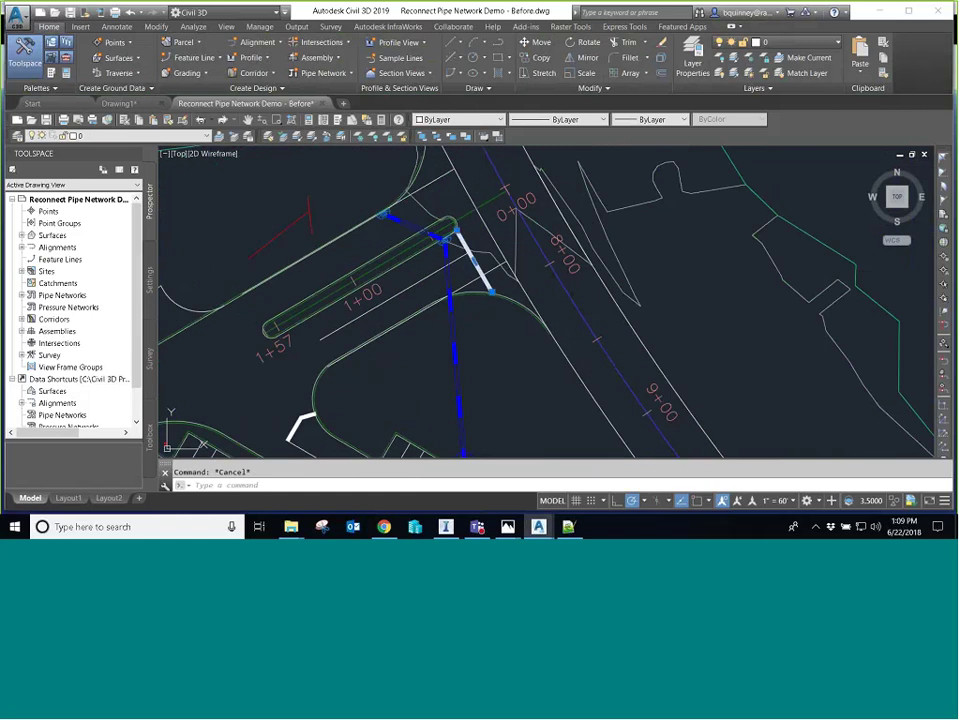
pyautogui.scroll(4, 484, 263)
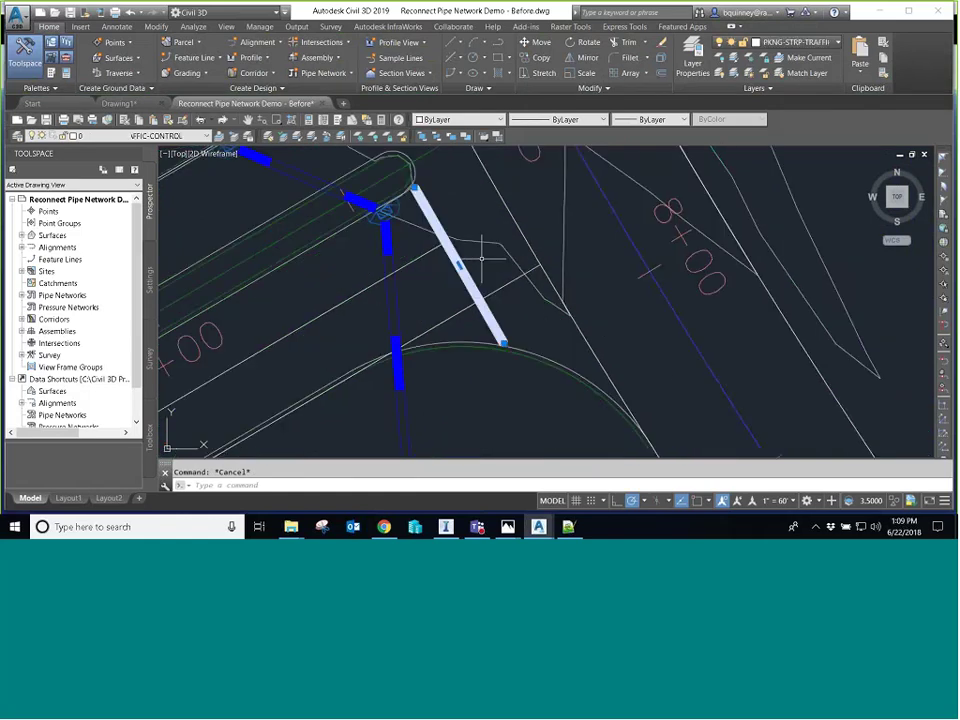
# Step: Move the white line with M, snapping its end onto the neighbouring endpoint
pyautogui.write('m')
pyautogui.press('Return')
pyautogui.keyDown('shift'); pyautogui.rightClick(424, 210); pyautogui.keyUp('shift')
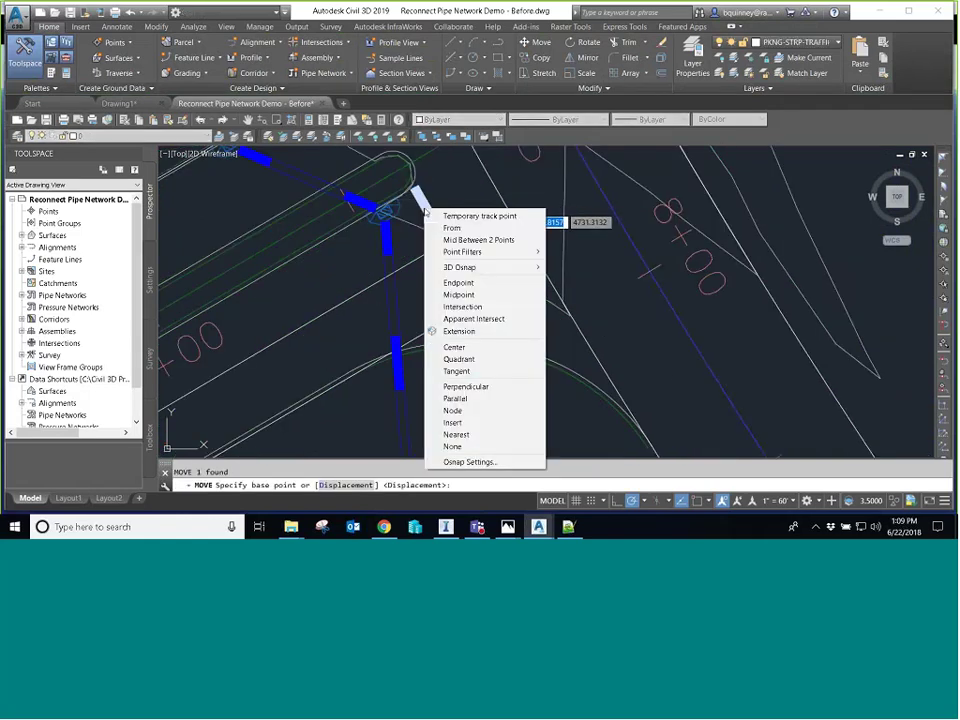
pyautogui.click(458, 283)
pyautogui.click(414, 190)
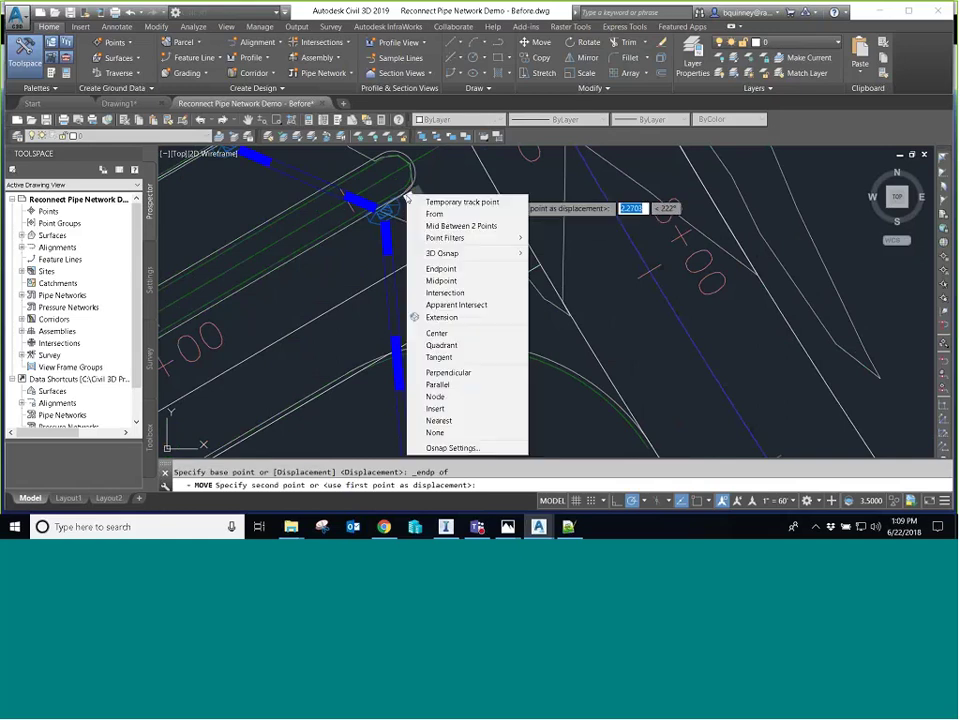
pyautogui.keyDown('shift'); pyautogui.rightClick(388, 208); pyautogui.keyUp('shift')
pyautogui.click(422, 281)
pyautogui.click(386, 210)
pyautogui.scroll(-4, 480, 262)
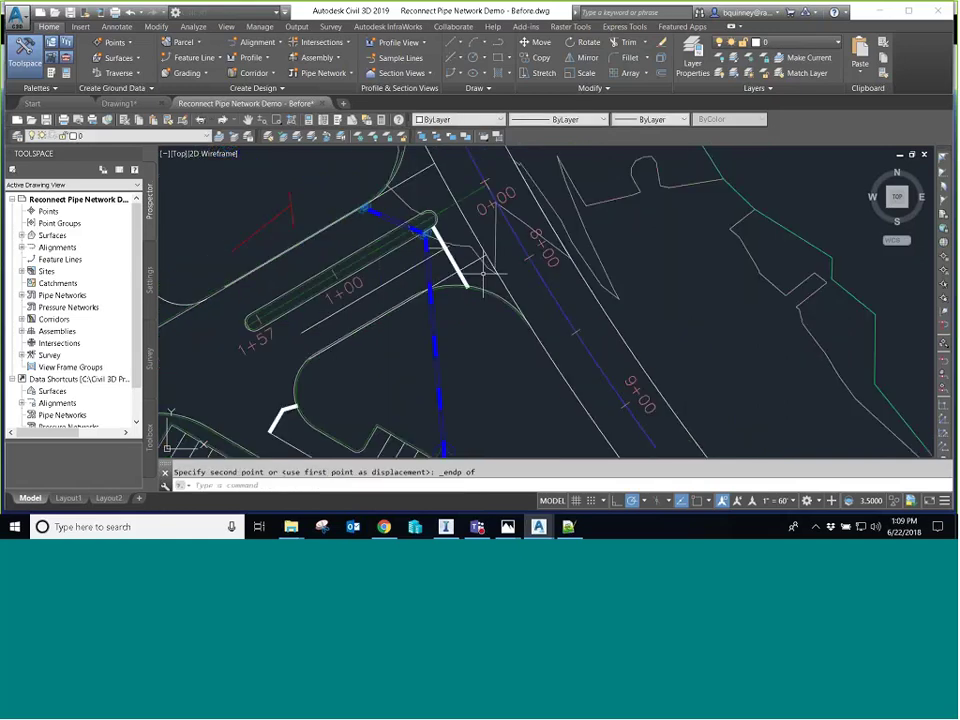
pyautogui.scroll(-2, 484, 270)
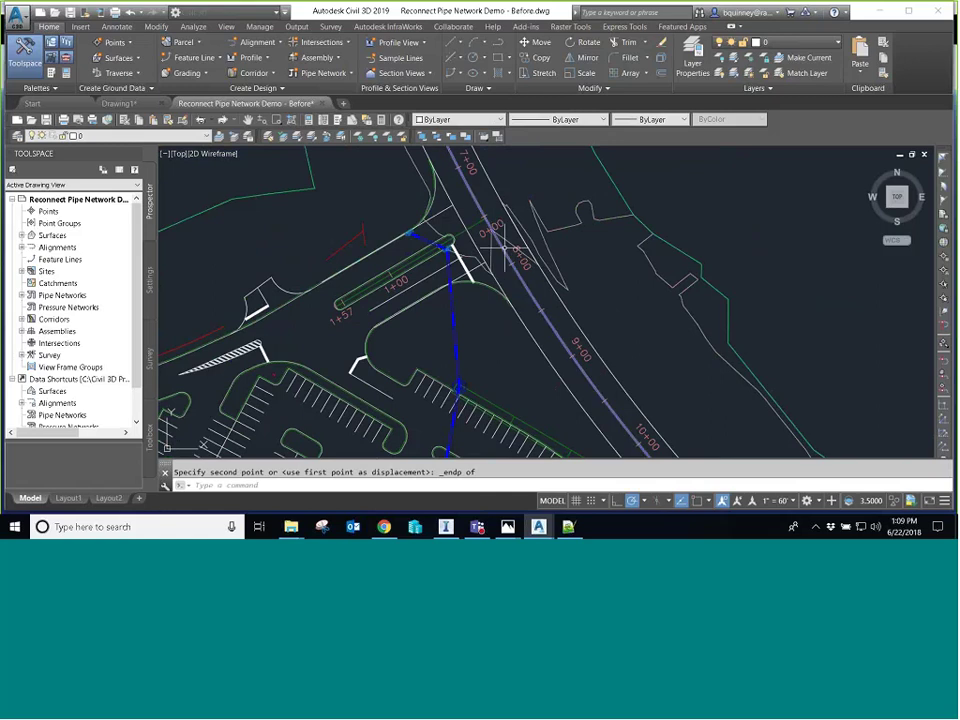
pyautogui.moveTo(421, 277); pyautogui.dragTo(604, 282, button='middle')
pyautogui.scroll(-5, 604, 282)
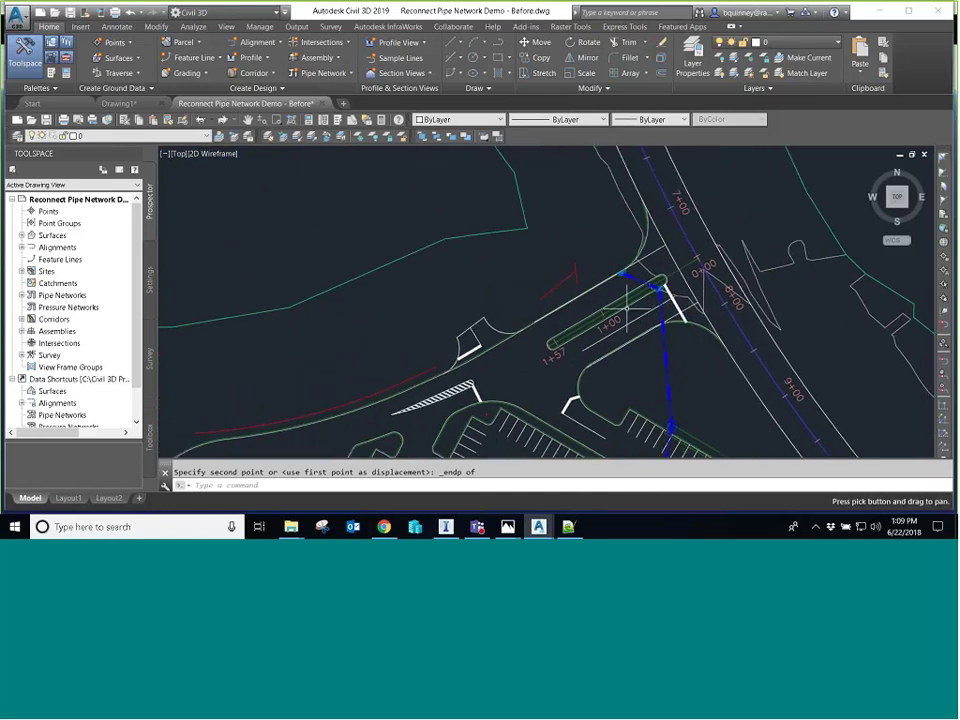
pyautogui.scroll(2, 575, 380)
# Step: Grip-move the storm structure beside the building down-left, then run RE to reconnect the storm pipes
pyautogui.moveTo(794, 410); pyautogui.dragTo(534, 360, button='middle')
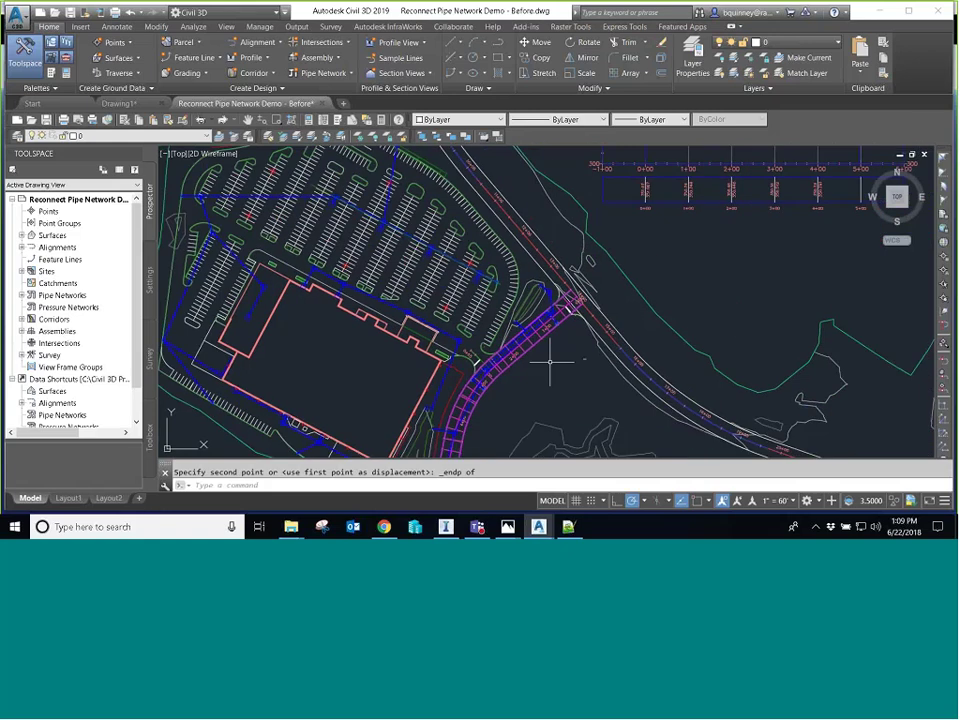
pyautogui.scroll(4, 257, 311)
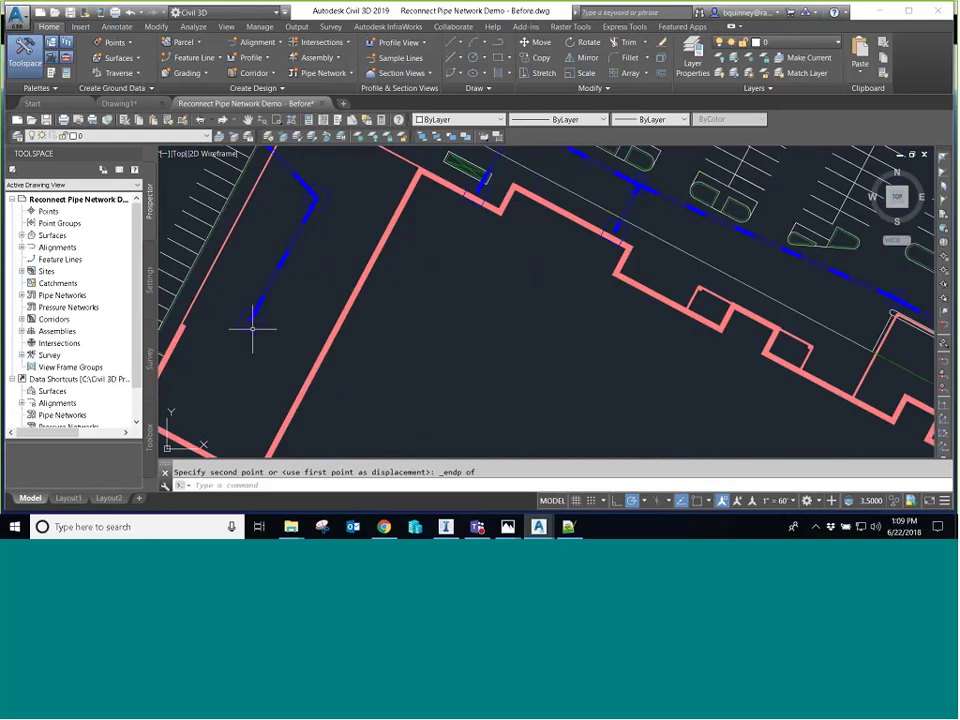
pyautogui.click(250, 318)
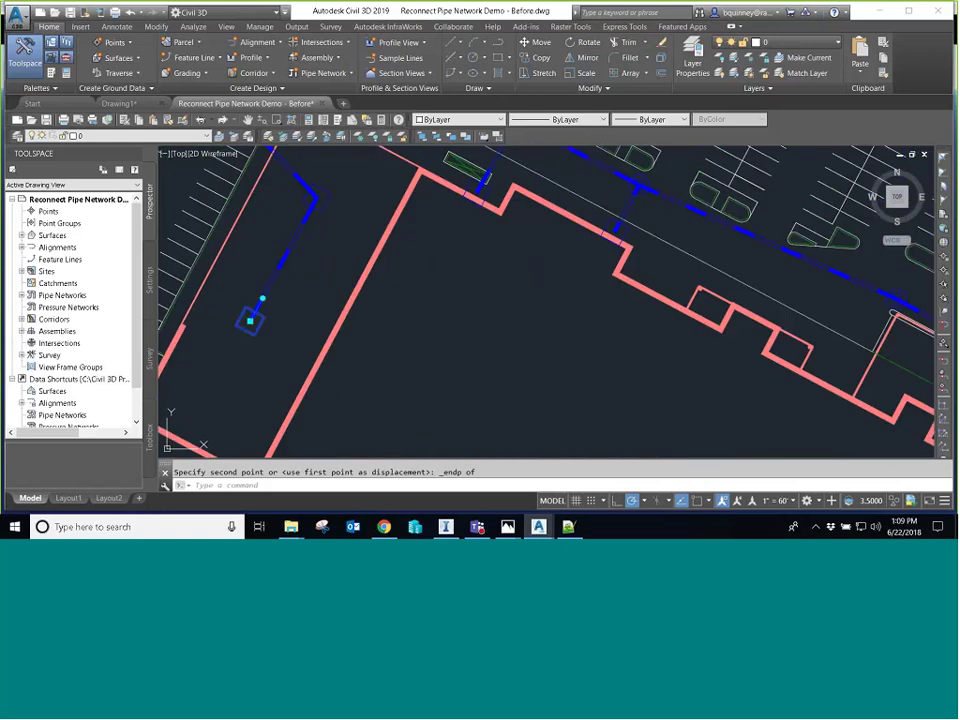
pyautogui.click(250, 318)
pyautogui.click(231, 352)
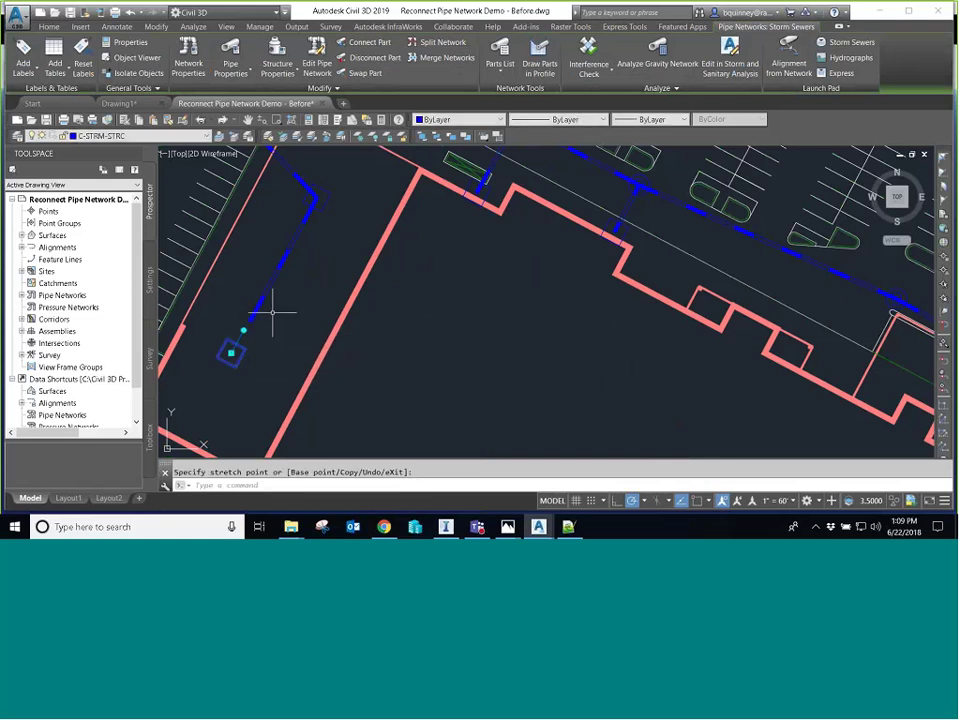
pyautogui.press('Escape')
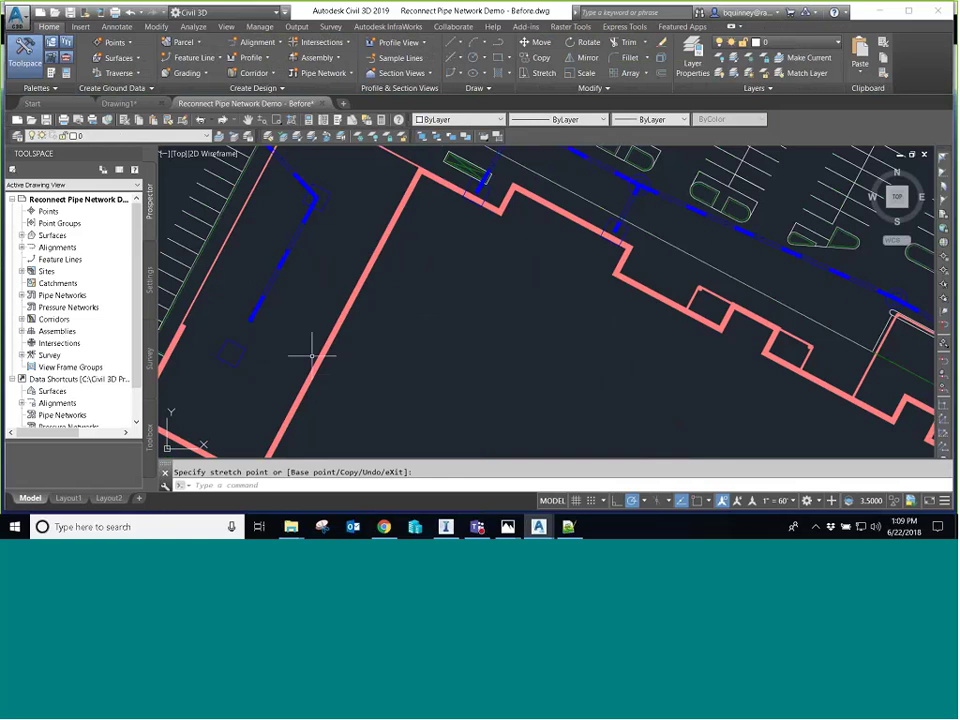
pyautogui.press('Escape')
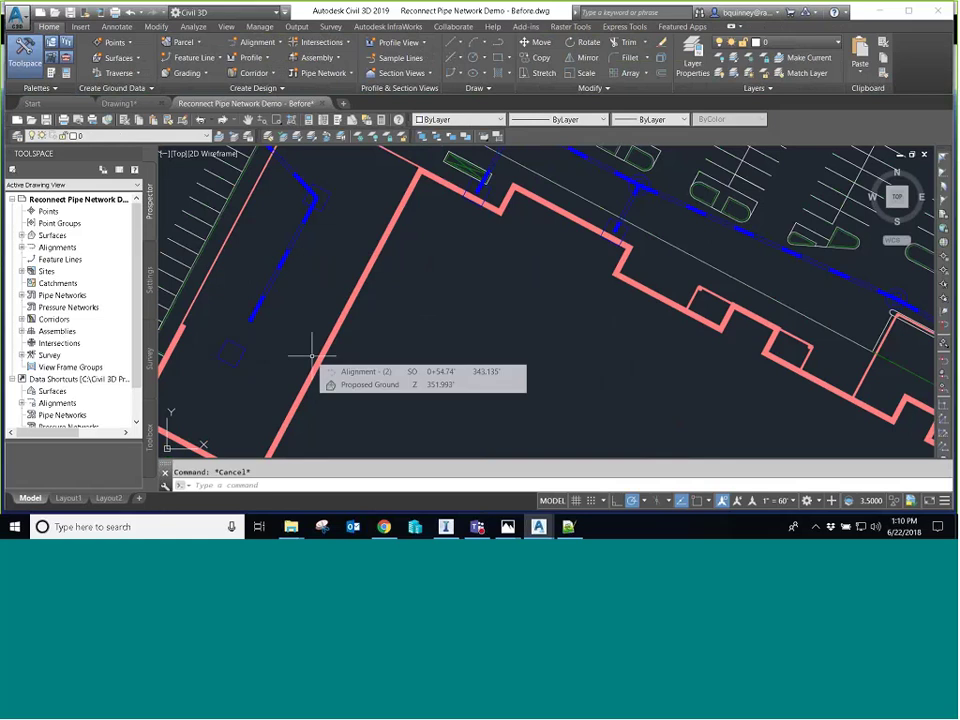
pyautogui.write('re')
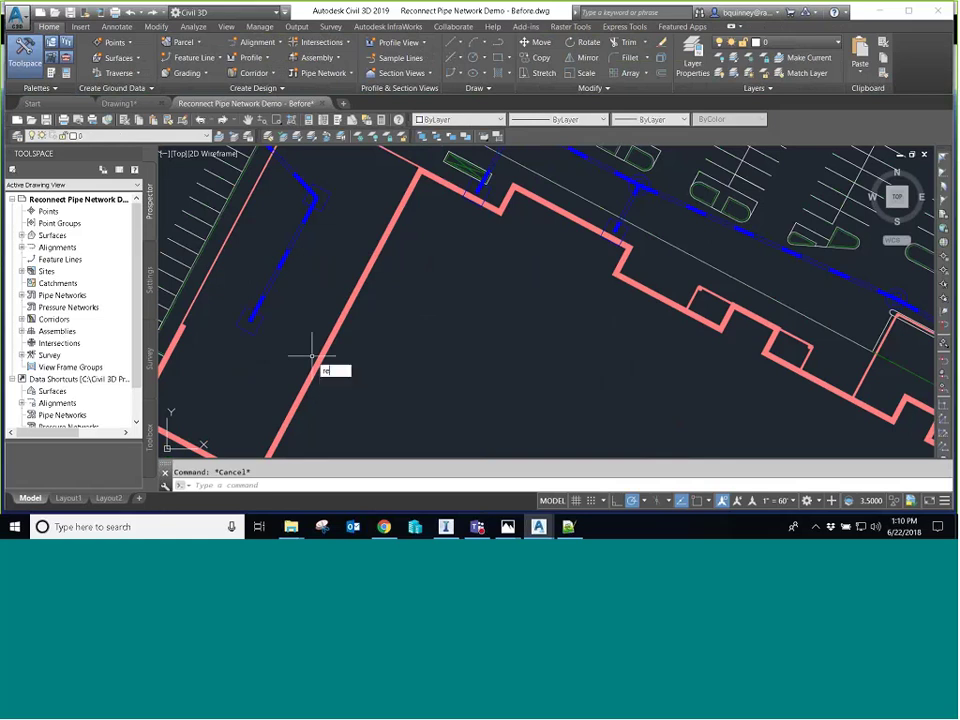
pyautogui.press('Return')
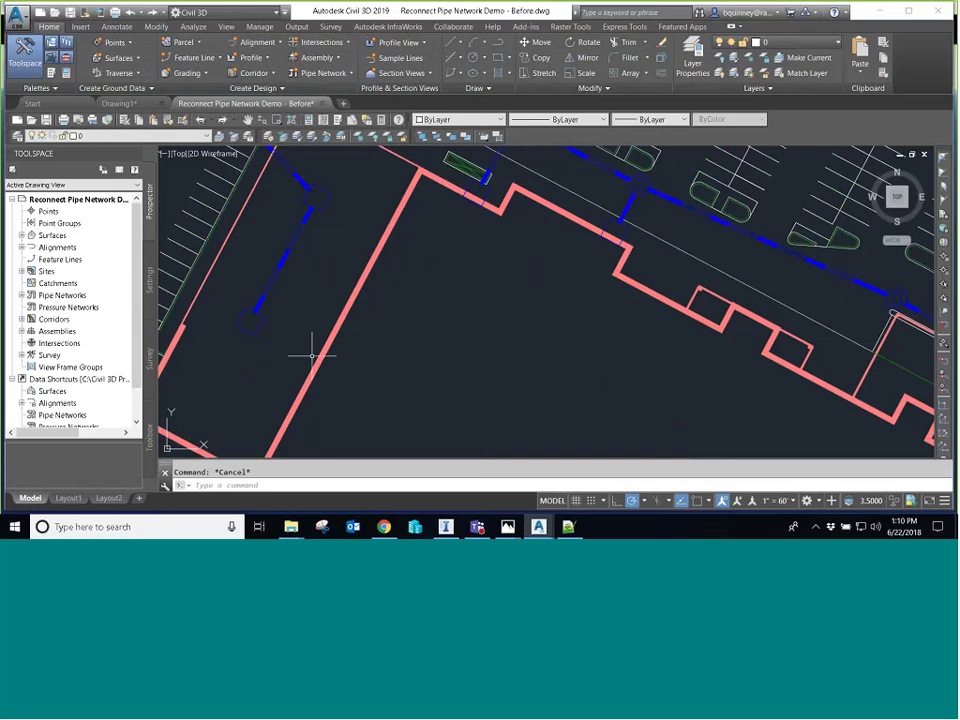
# Step: Stretch the storm structure further down-left again, then zoom out to the whole site
pyautogui.click(255, 326)
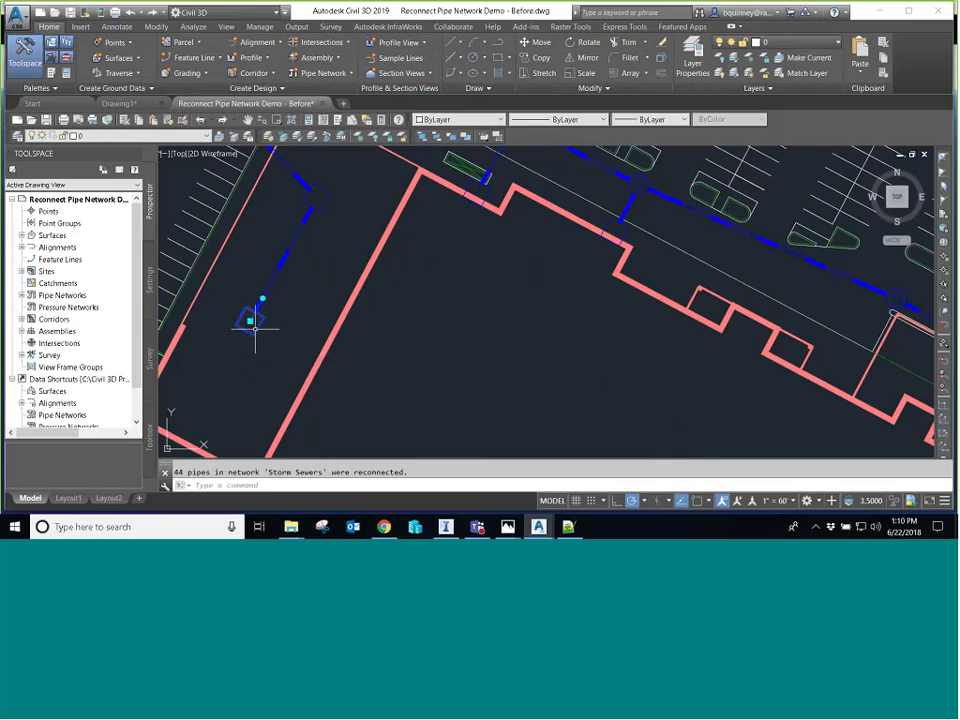
pyautogui.click(251, 321)
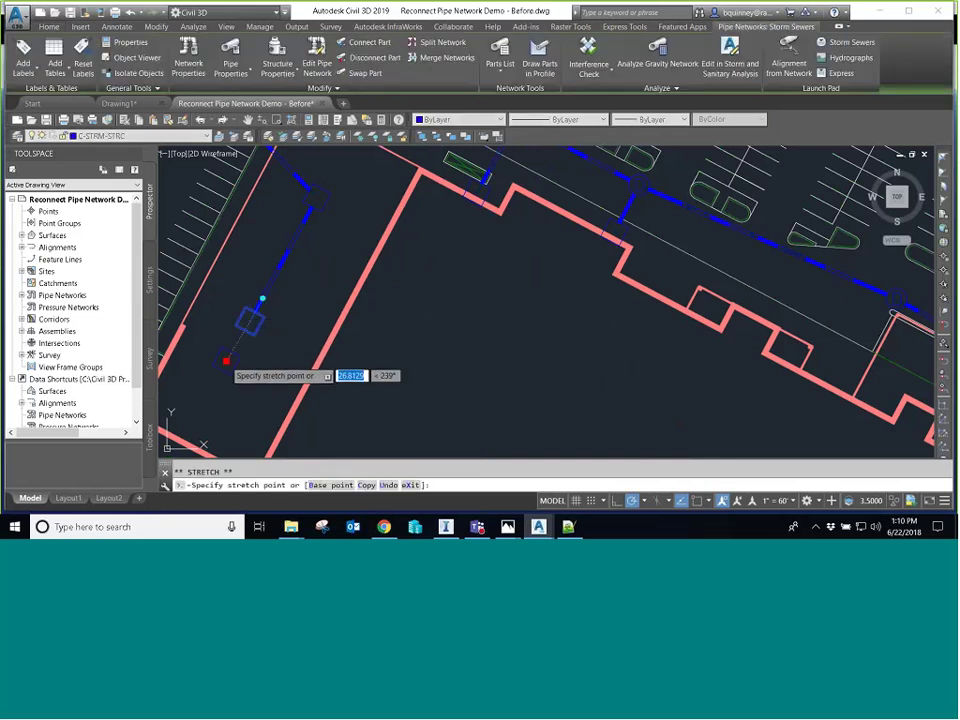
pyautogui.press('Escape')
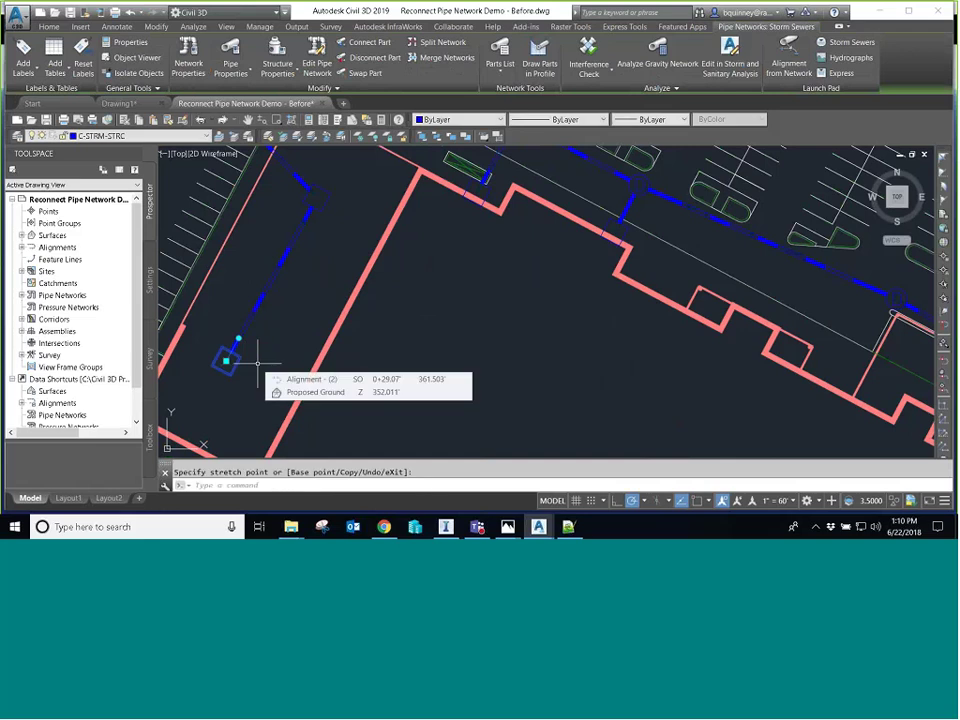
pyautogui.press('Escape')
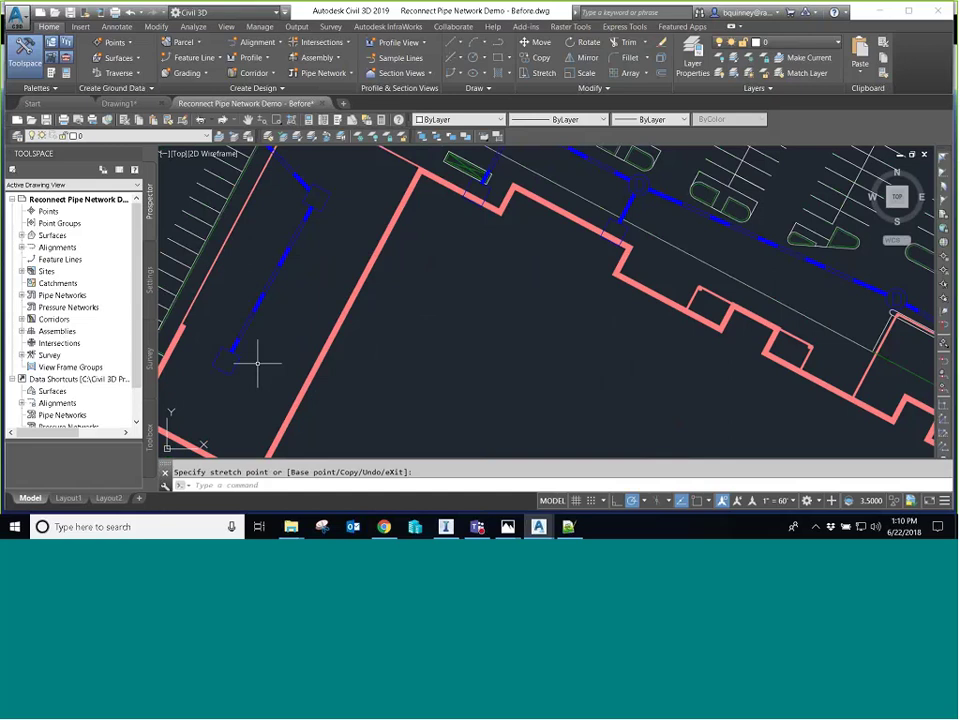
pyautogui.press('Escape')
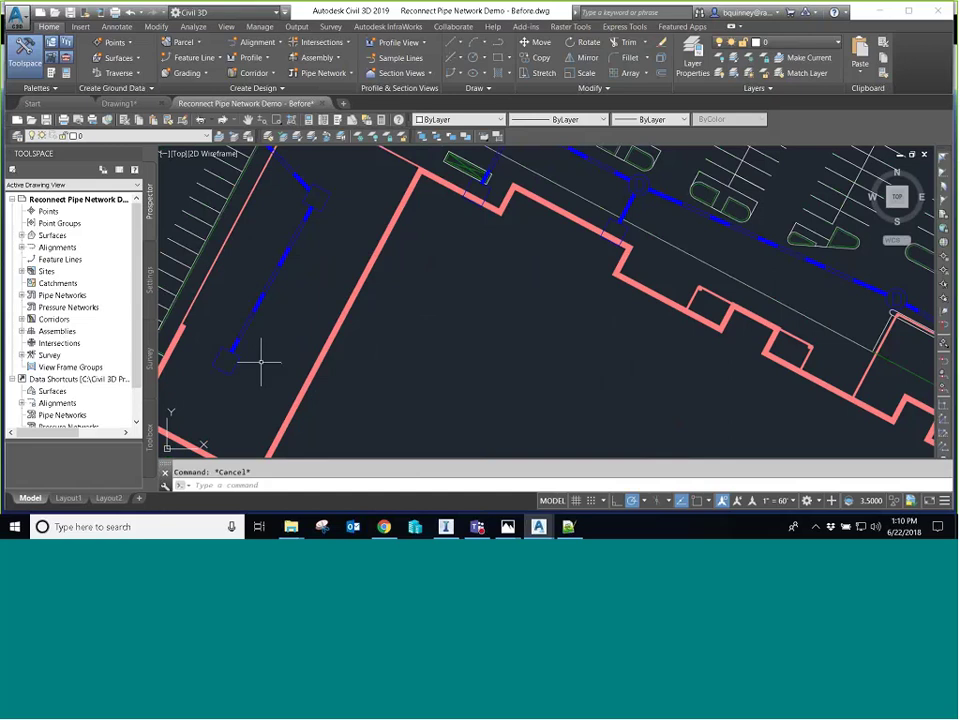
pyautogui.scroll(-2, 262, 365)
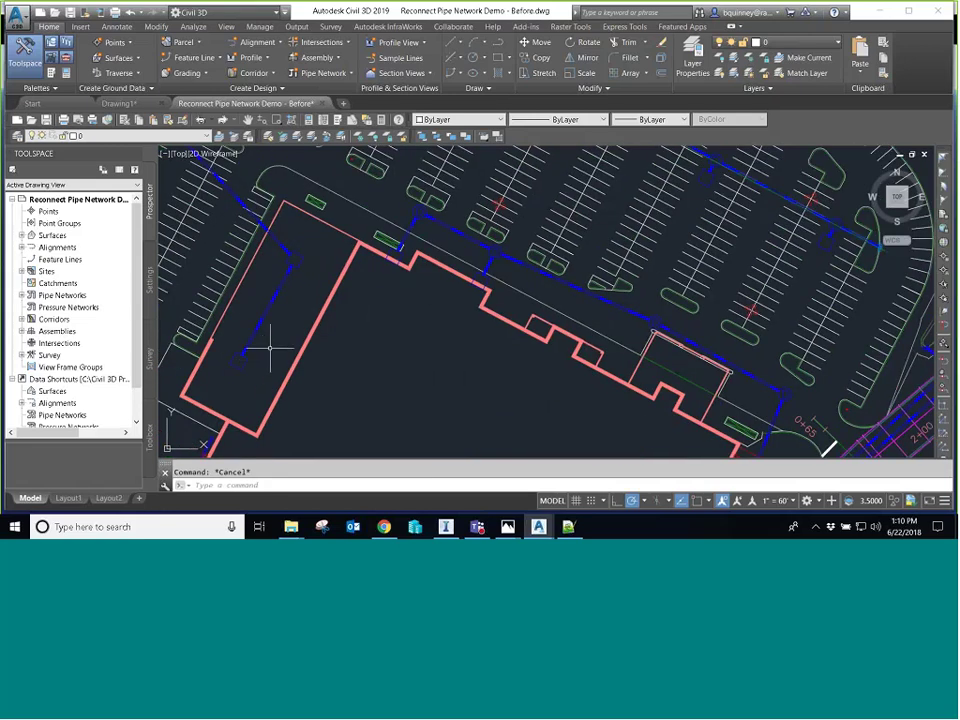
pyautogui.scroll(-3, 270, 347)
pyautogui.scroll(-2, 285, 345)
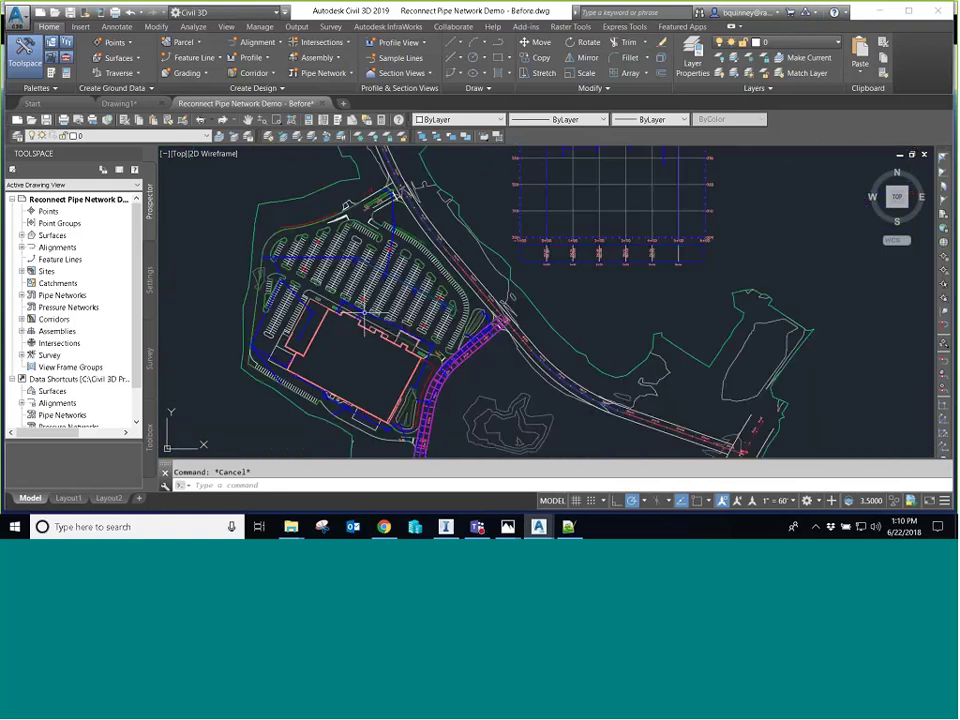
# Step: Use SA to save a copy, replacing 'Before' with 'After' in the file name
pyautogui.write('sa')
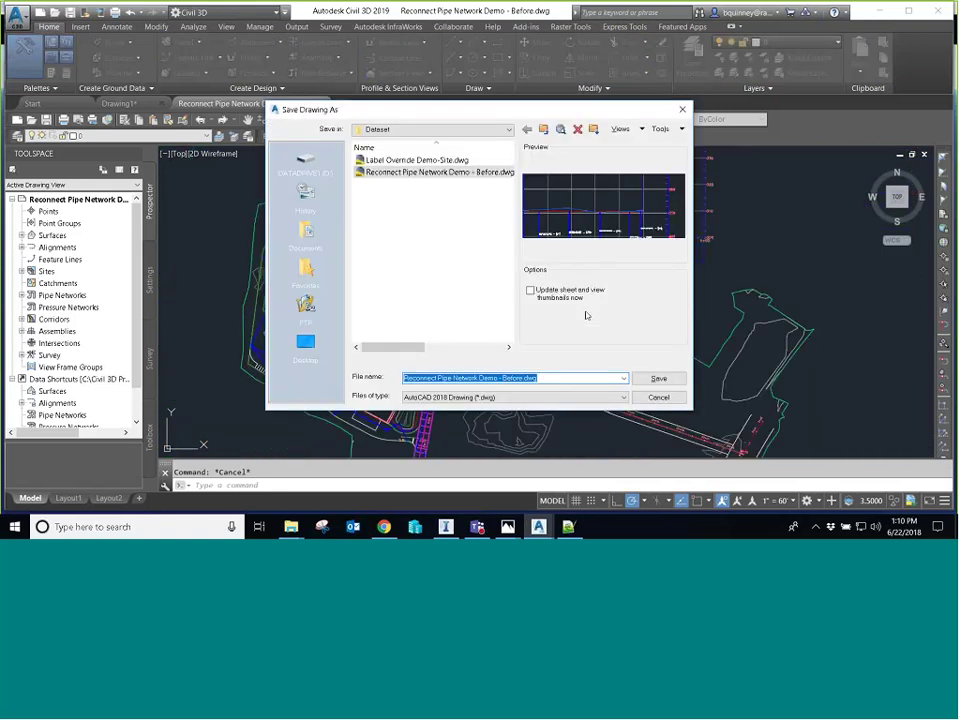
pyautogui.click(522, 378)
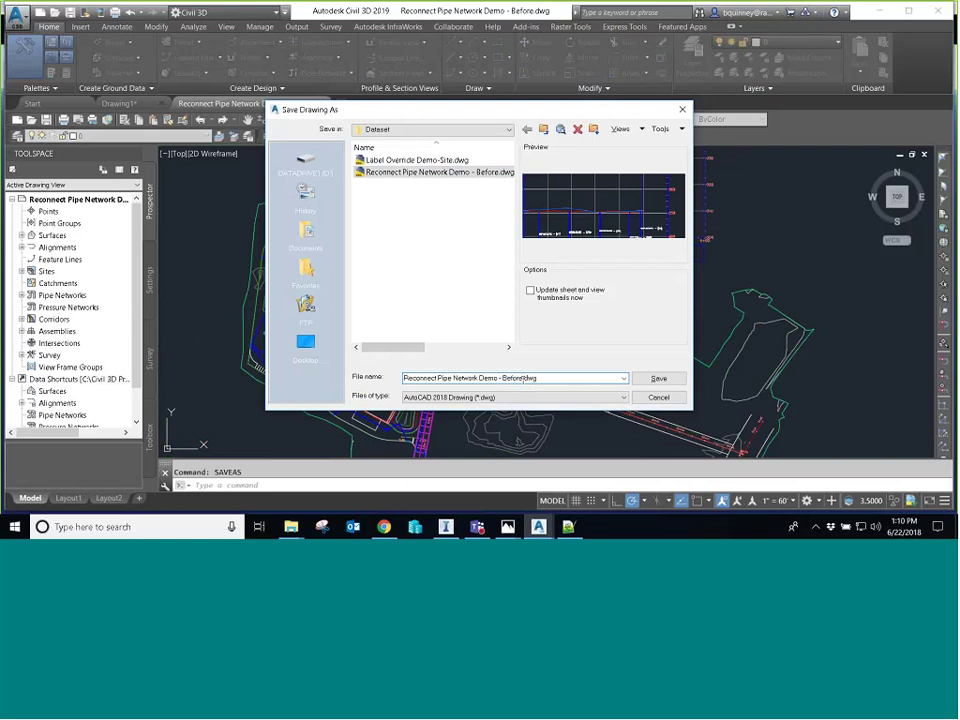
pyautogui.doubleClick(520, 378)
pyautogui.write('After')
pyautogui.press('Return')
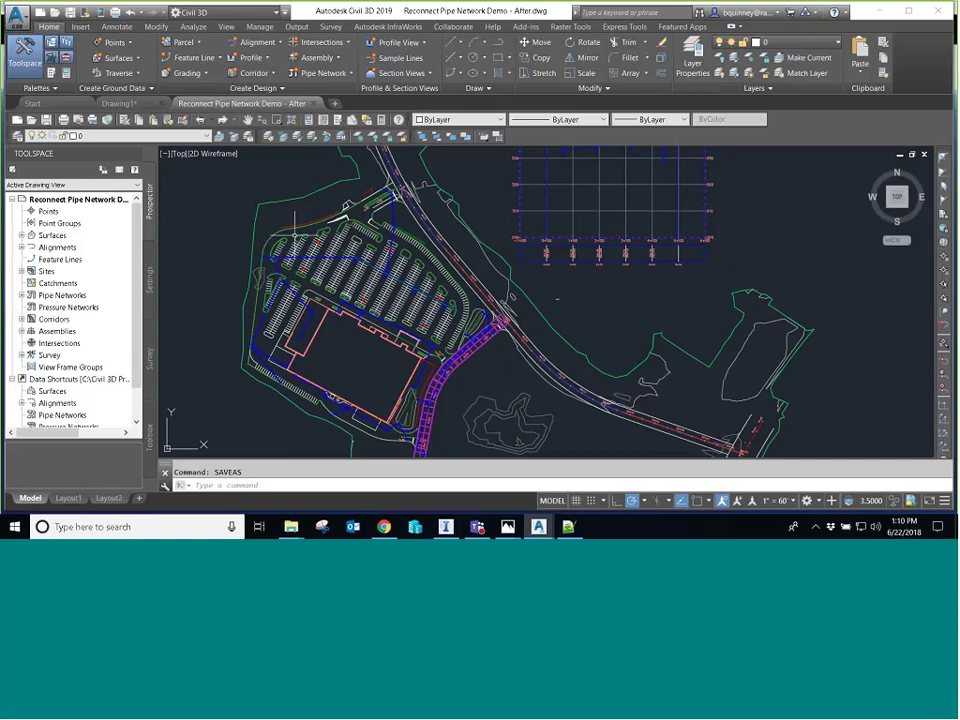
# Step: Launch DWG Compare, keeping green as the colour for objects only in the first drawing
pyautogui.click(18, 20)
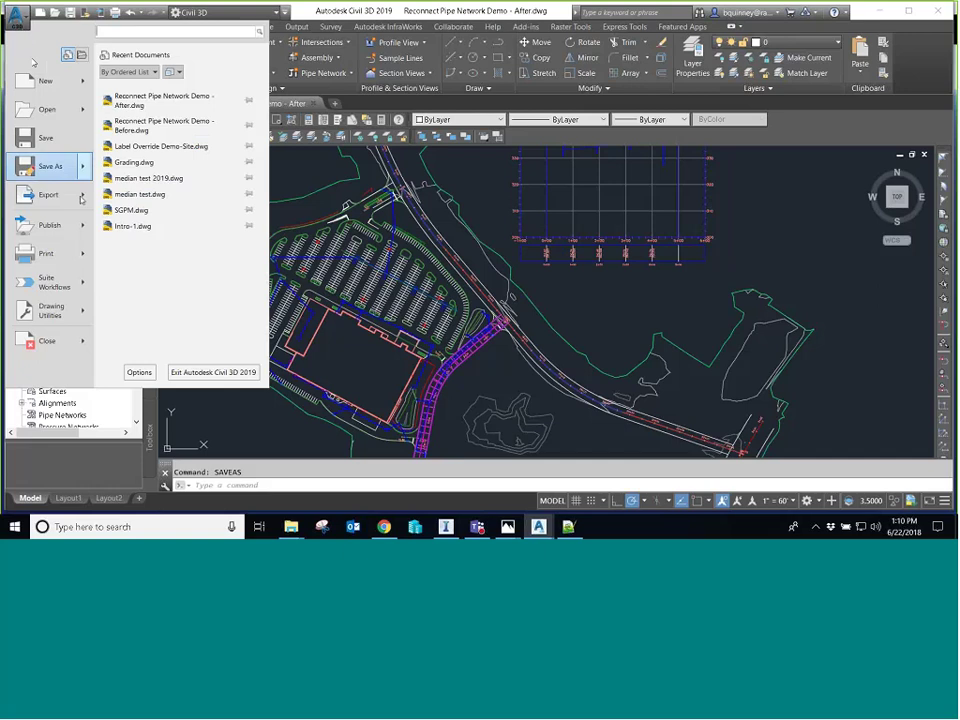
pyautogui.moveTo(87, 313)
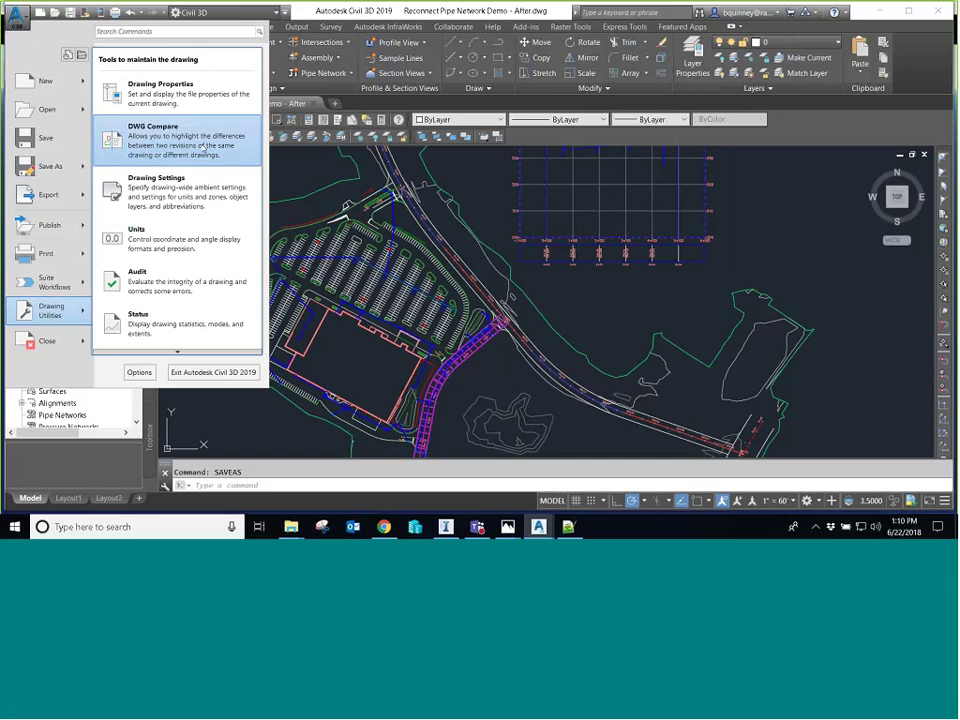
pyautogui.click(204, 150)
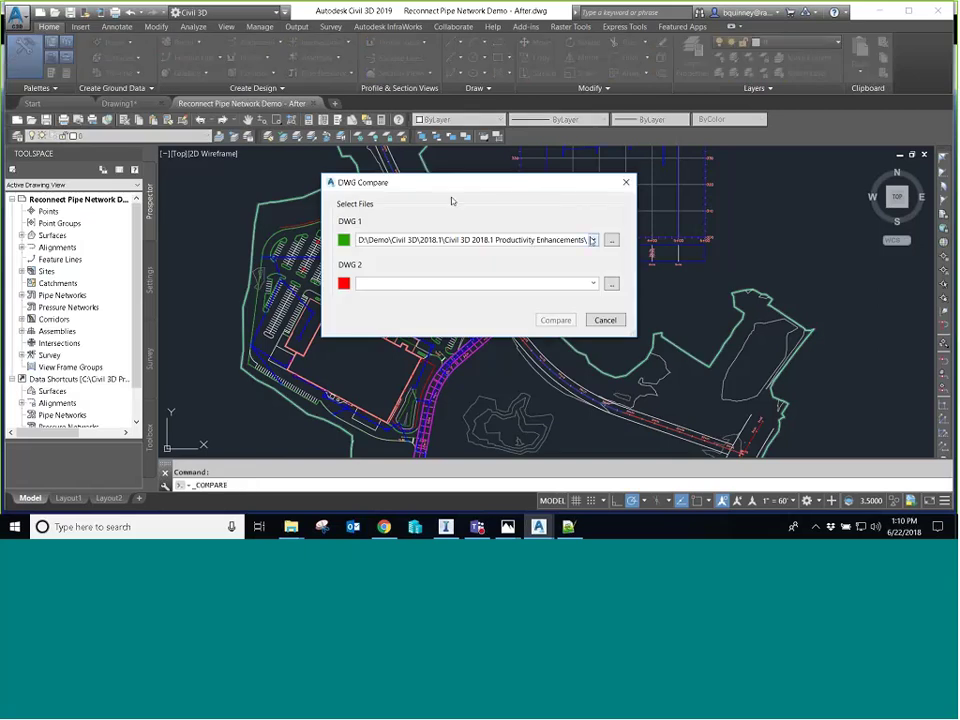
pyautogui.hotkey('alt', 'Down')
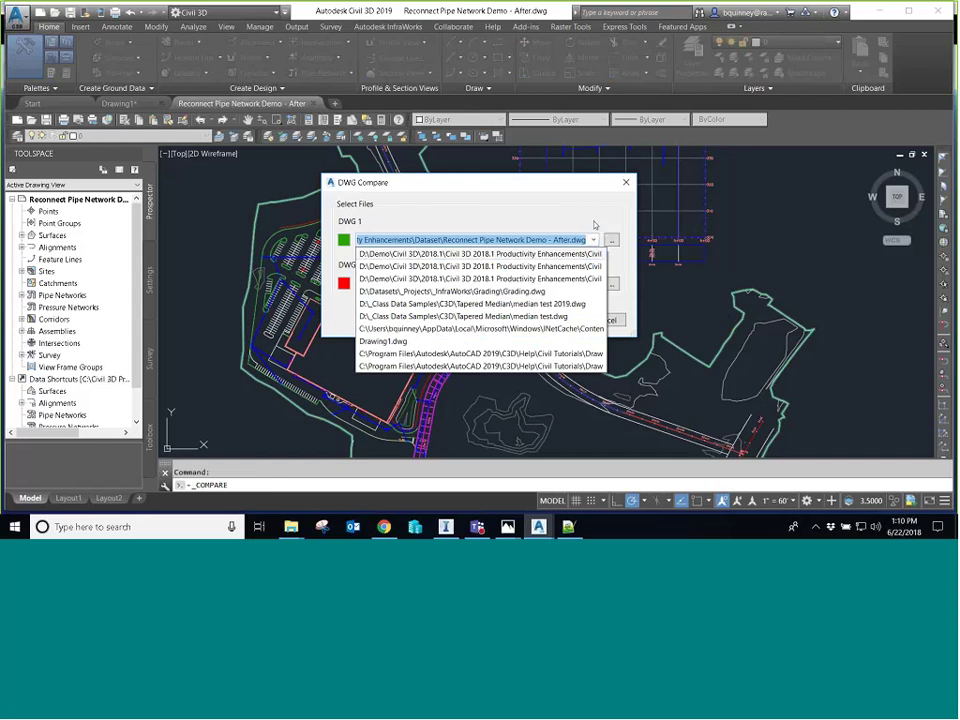
pyautogui.click(609, 249)
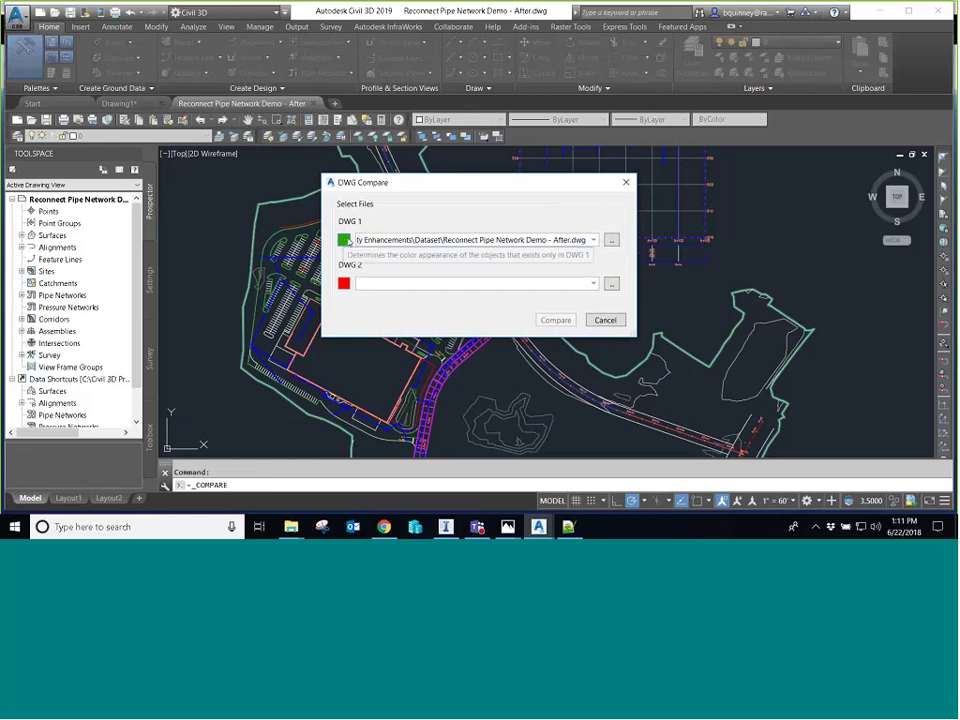
pyautogui.click(344, 240)
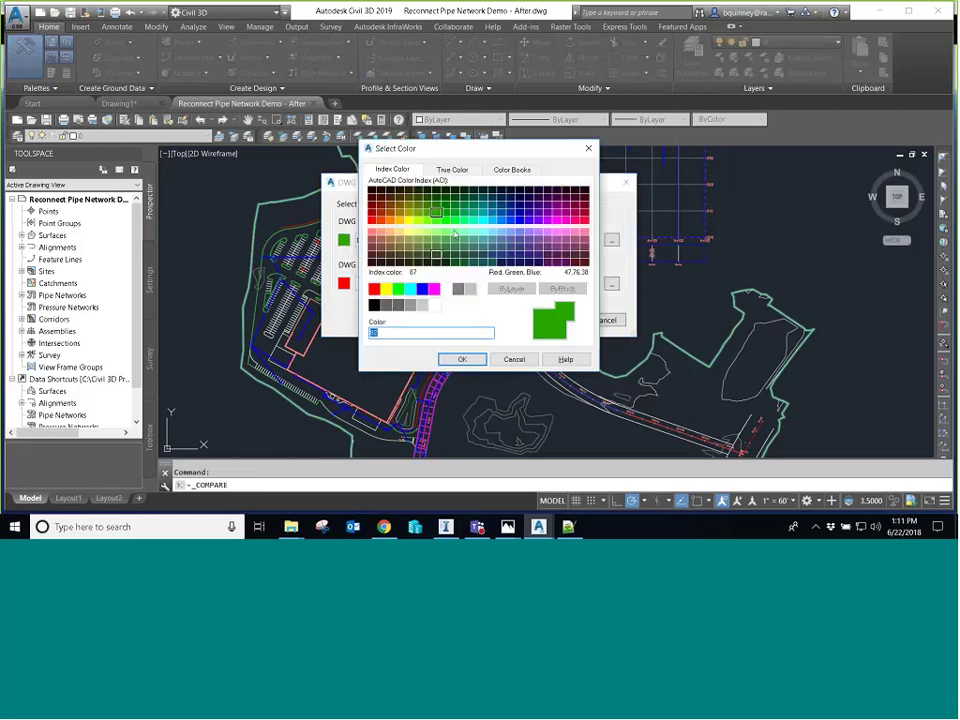
pyautogui.click(514, 359)
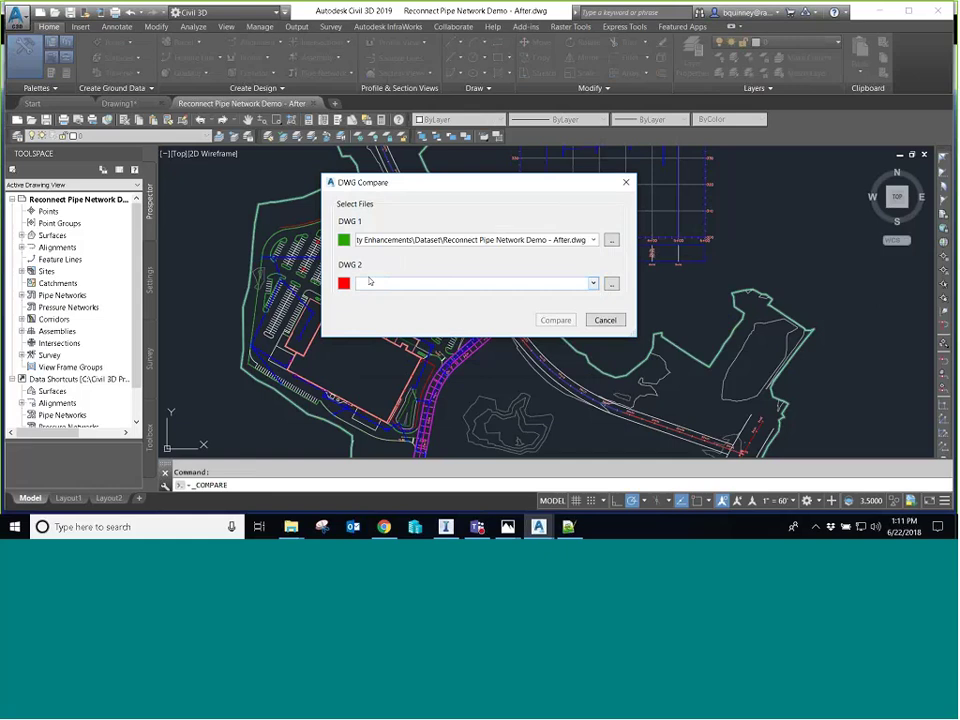
# Step: Pick the Before drawing as DWG 1 and the After drawing as DWG 2, then compare
pyautogui.click(593, 240)
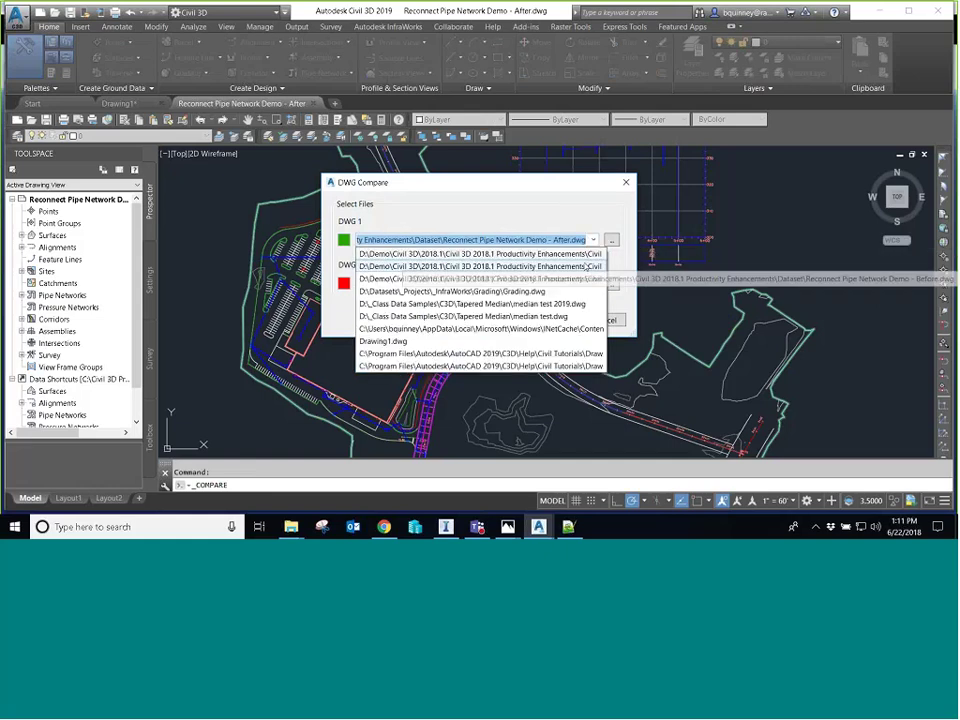
pyautogui.click(589, 266)
pyautogui.click(593, 283)
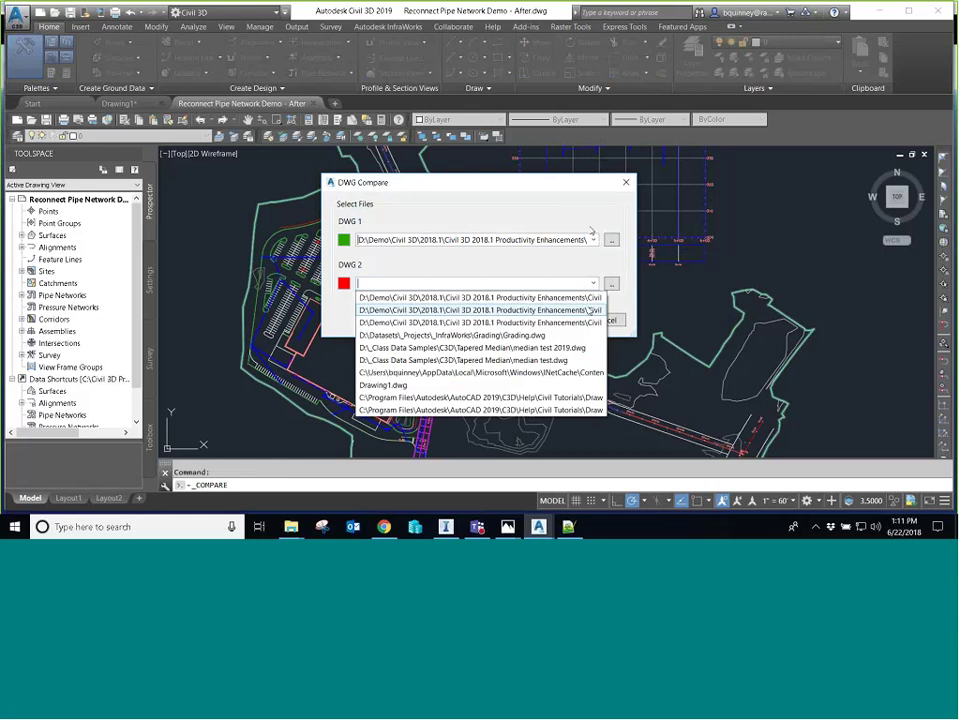
pyautogui.click(589, 310)
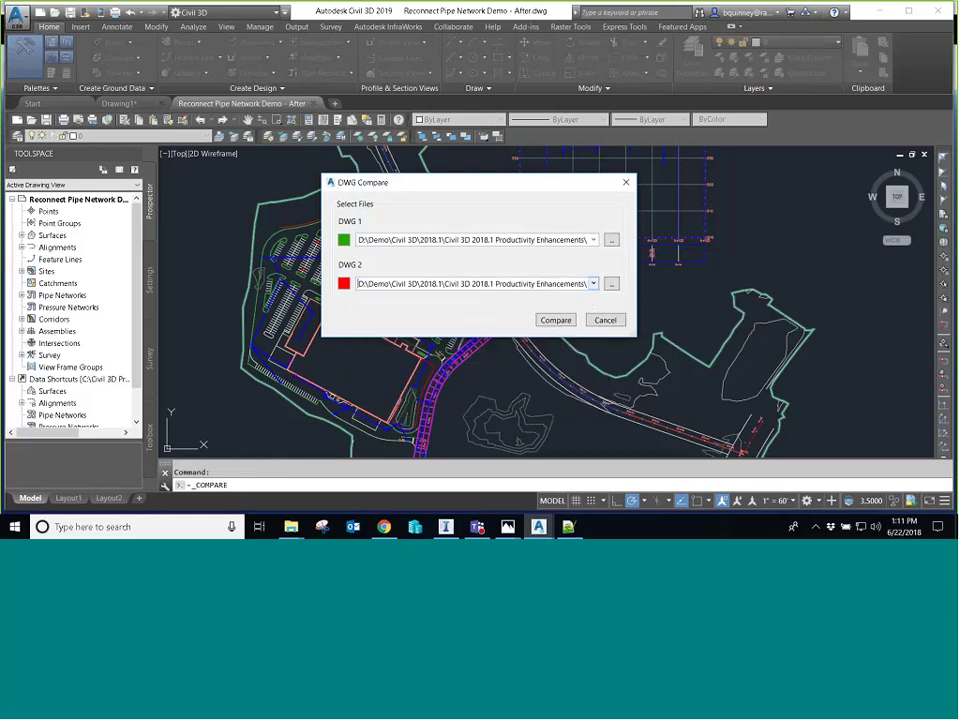
pyautogui.click(557, 320)
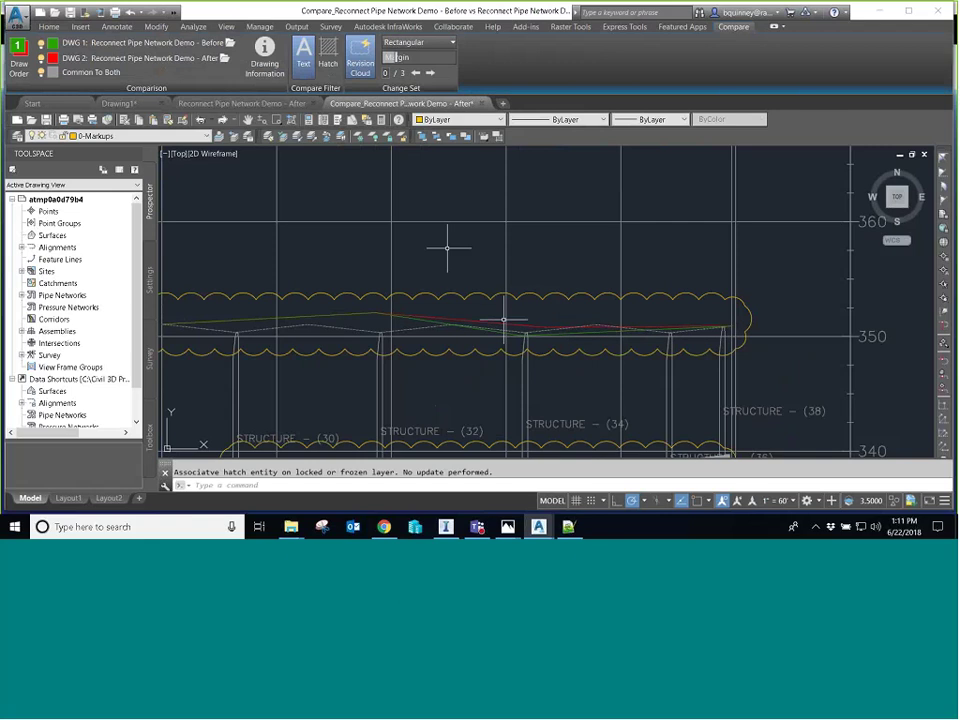
# Step: Pan and zoom along the profile to inspect the revision clouds around the structures 30–36 pipe run
pyautogui.moveTo(339, 110)
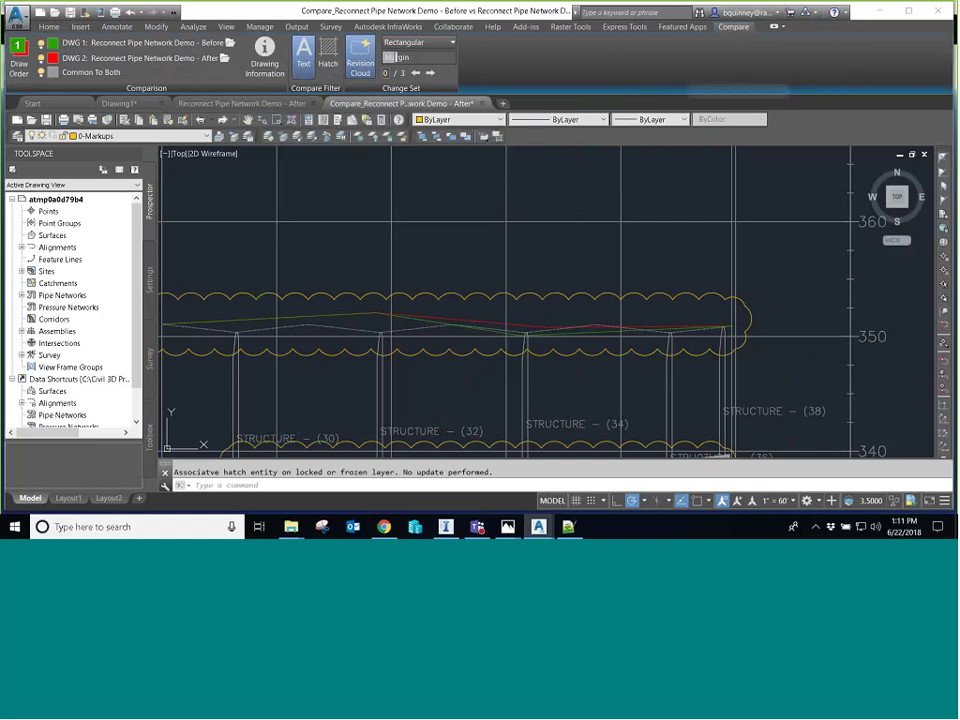
pyautogui.moveTo(439, 364)
pyautogui.mouseDown(button='middle')
pyautogui.moveTo(462, 348)
pyautogui.moveTo(477, 298)
pyautogui.mouseUp(button='middle')
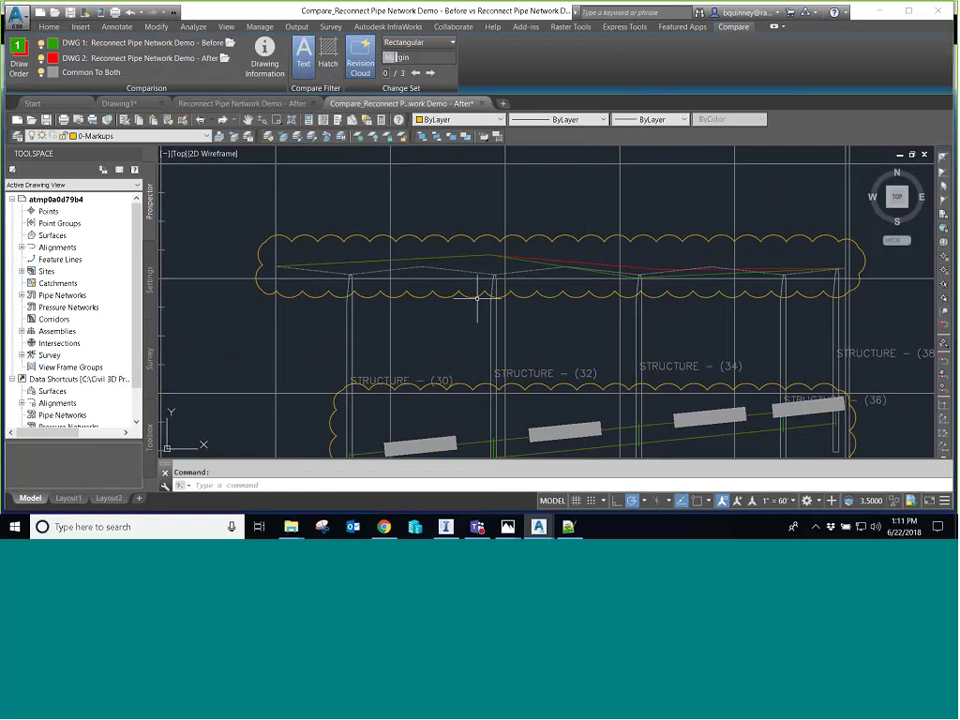
pyautogui.click(477, 296)
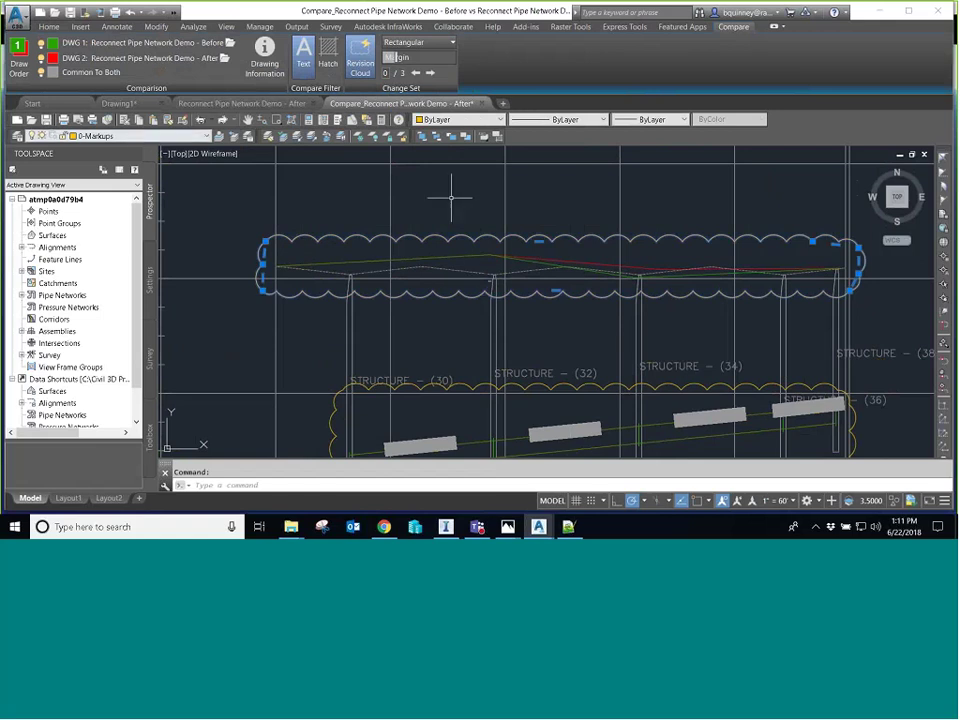
pyautogui.press('Escape')
pyautogui.scroll(3, 636, 261)
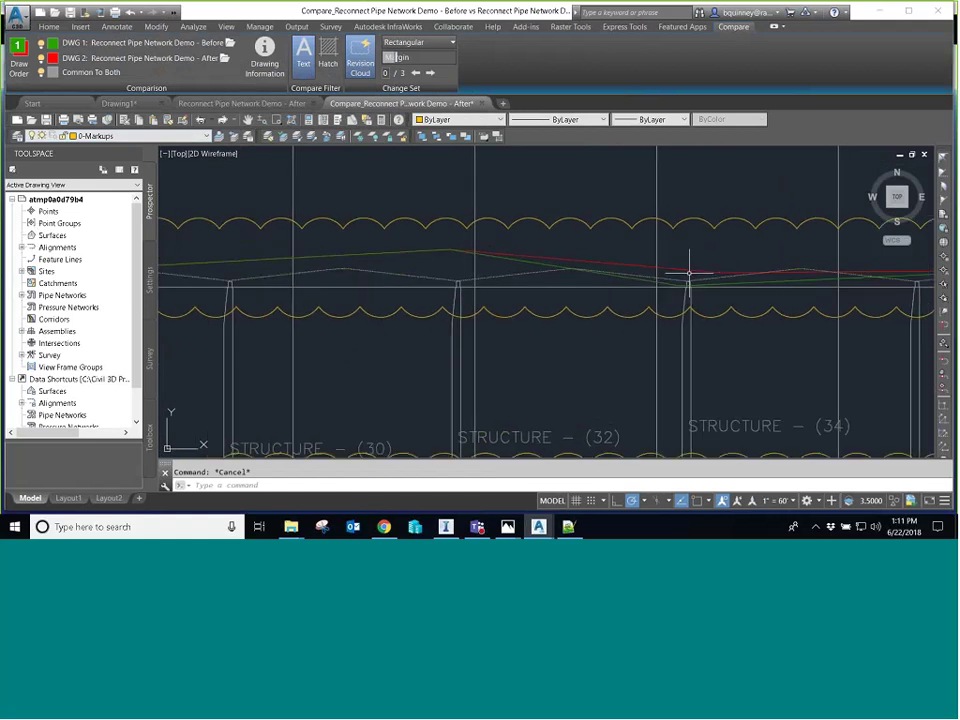
pyautogui.moveTo(688, 272); pyautogui.dragTo(542, 274, button='middle')
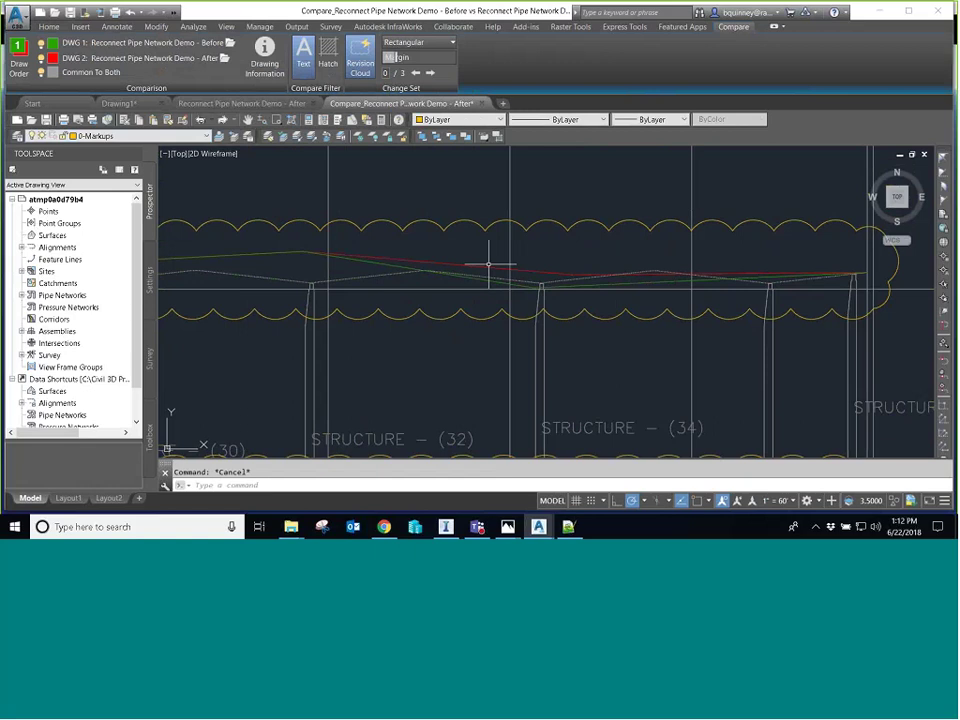
pyautogui.scroll(-2, 489, 265)
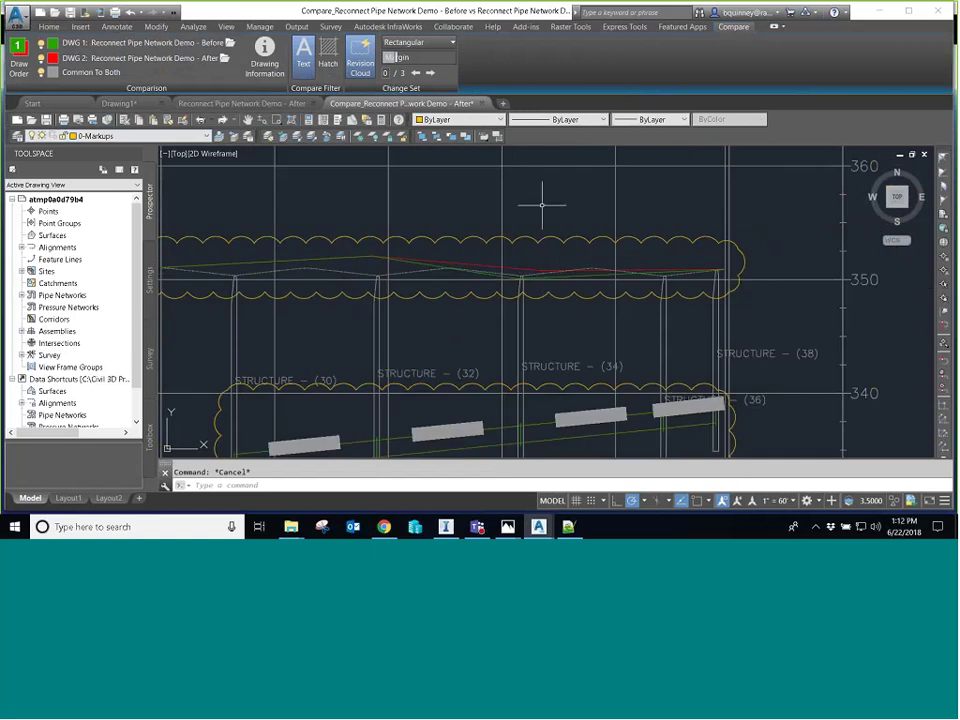
pyautogui.scroll(-2, 516, 338)
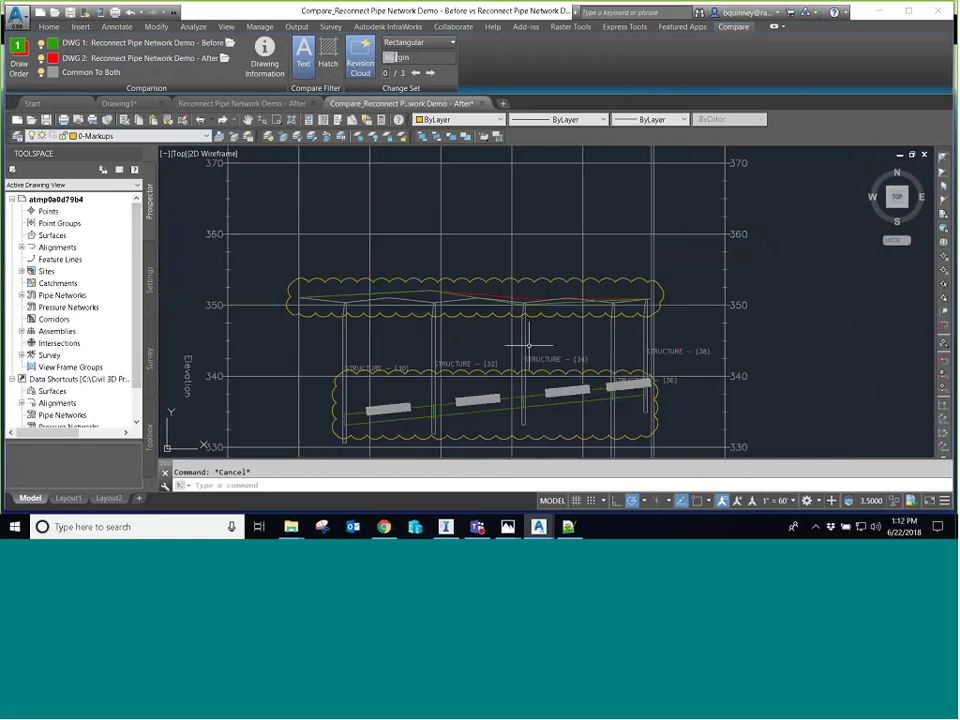
pyautogui.scroll(2, 528, 345)
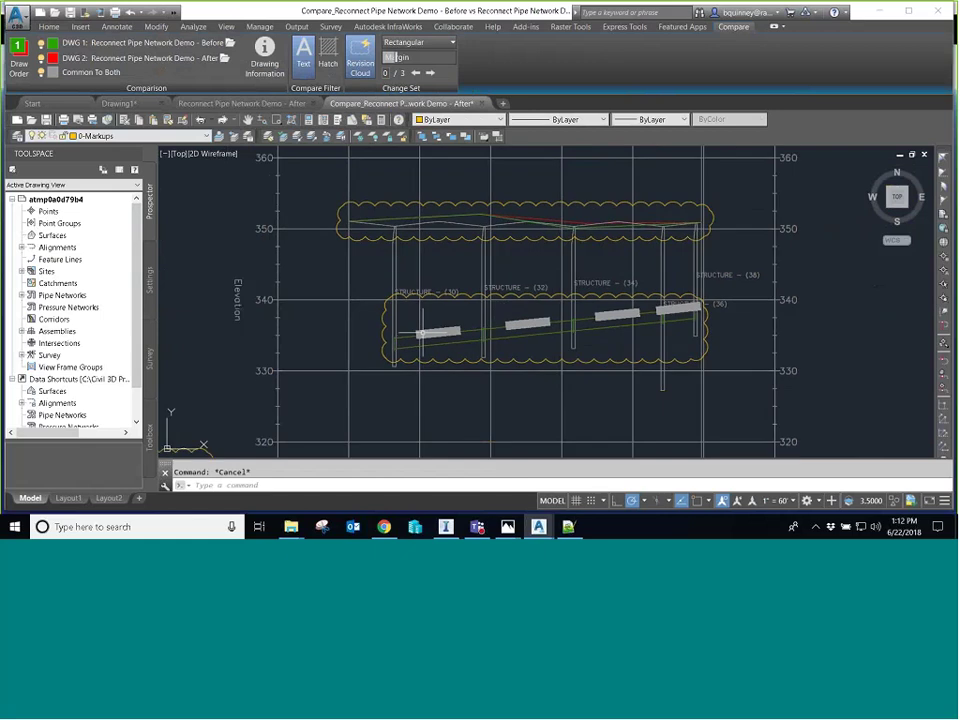
pyautogui.scroll(1, 430, 333)
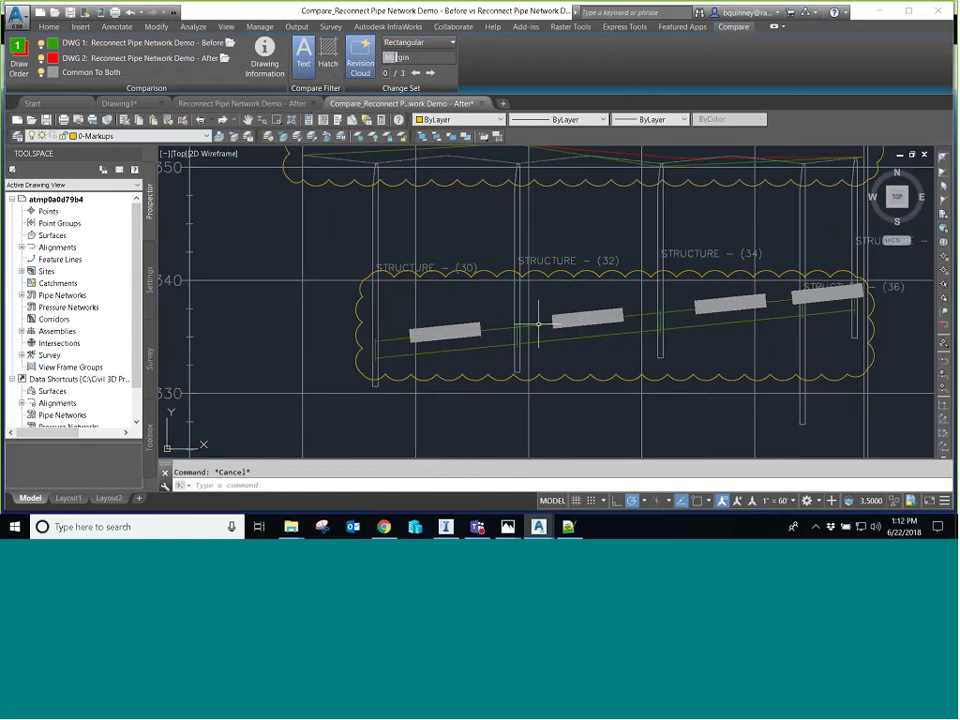
pyautogui.click(718, 321)
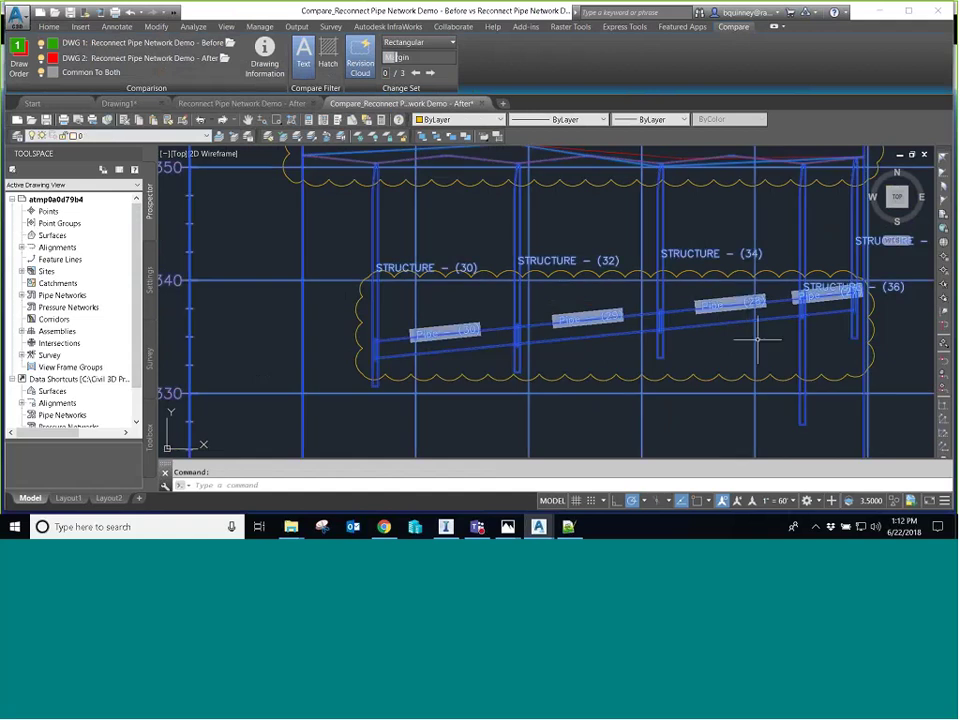
# Step: Pan and zoom the comparison's site plan to inspect the clouded pipes near the road junction
pyautogui.press('Escape')
pyautogui.scroll(-5, 755, 335)
pyautogui.scroll(2, 575, 325)
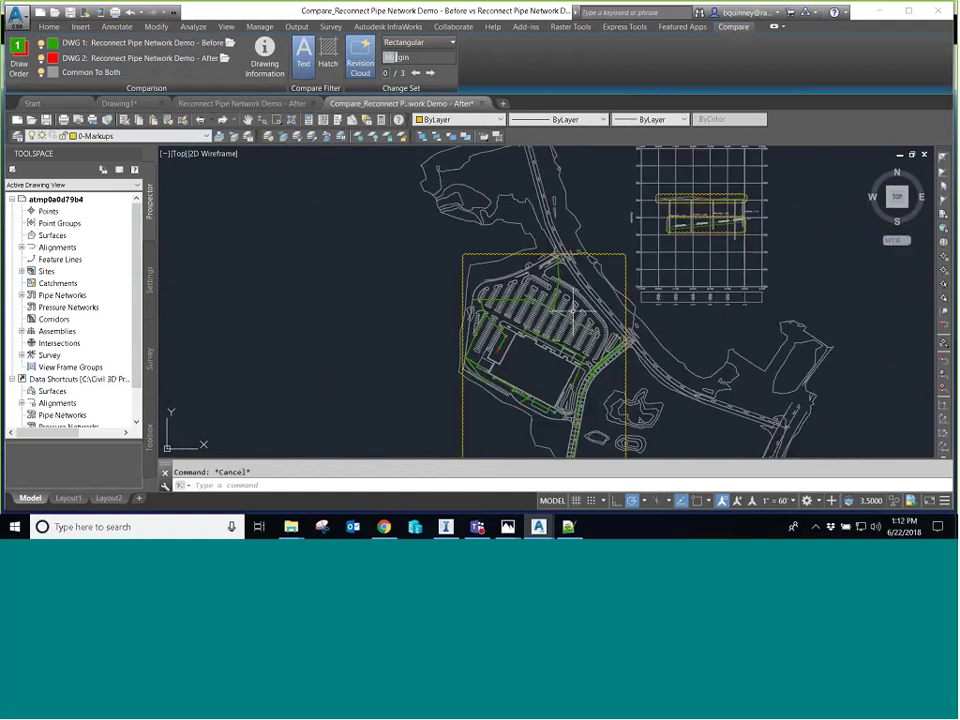
pyautogui.moveTo(573, 330); pyautogui.dragTo(550, 284, button='middle')
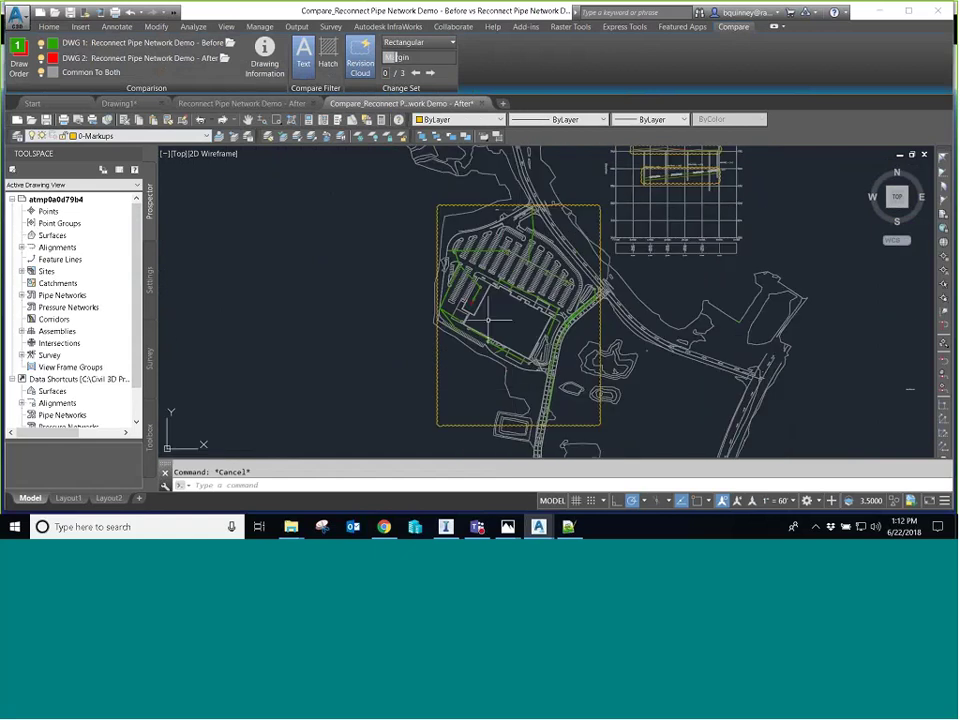
pyautogui.scroll(10, 468, 307)
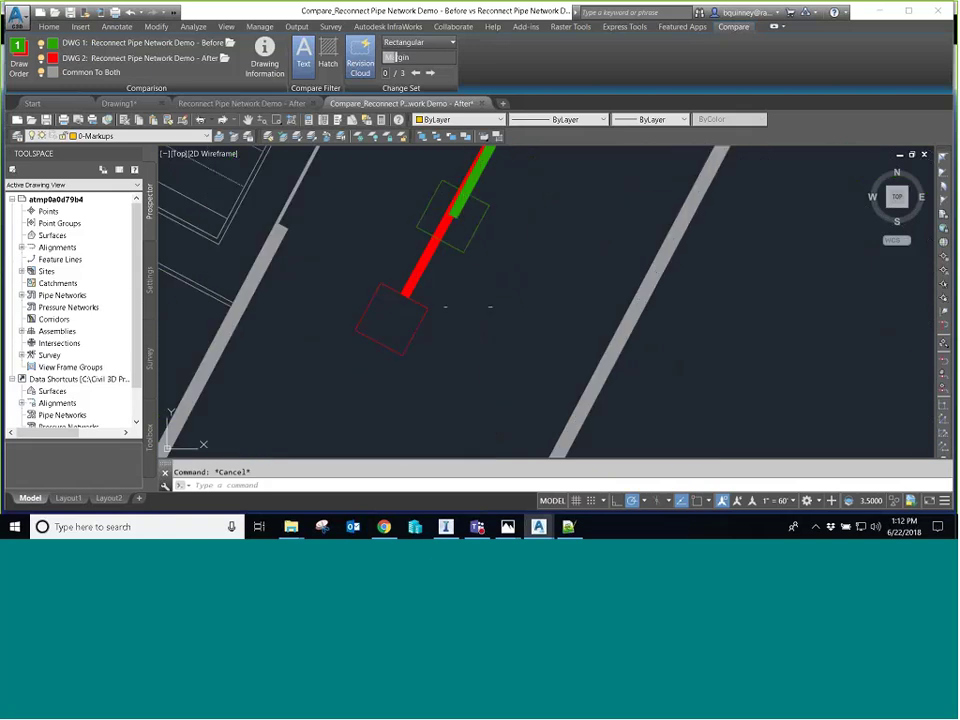
pyautogui.scroll(-3, 472, 232)
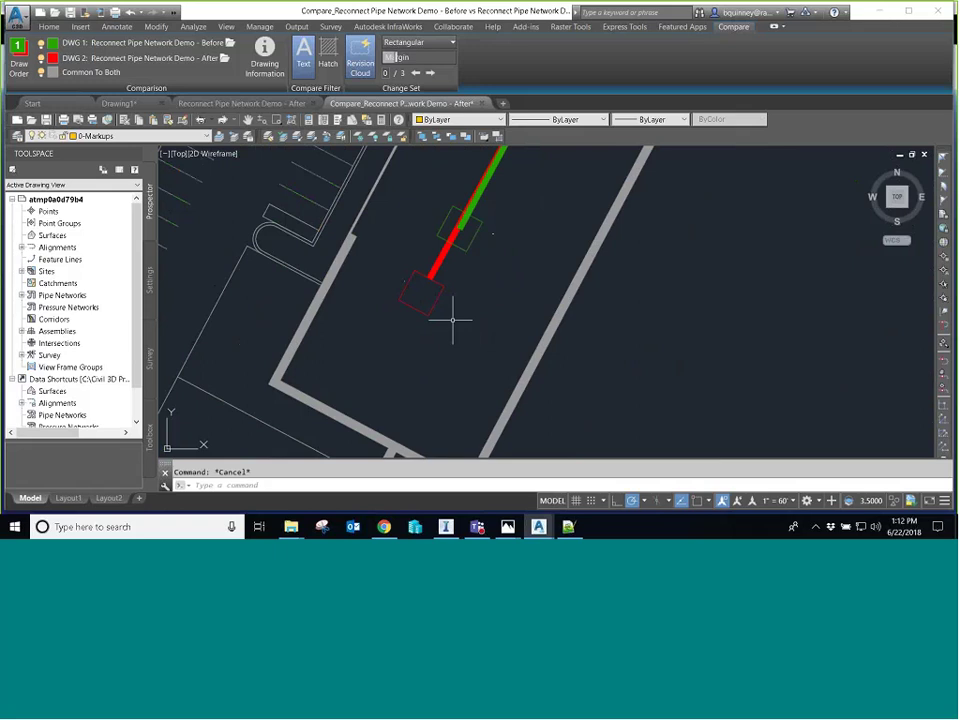
pyautogui.scroll(-4, 452, 320)
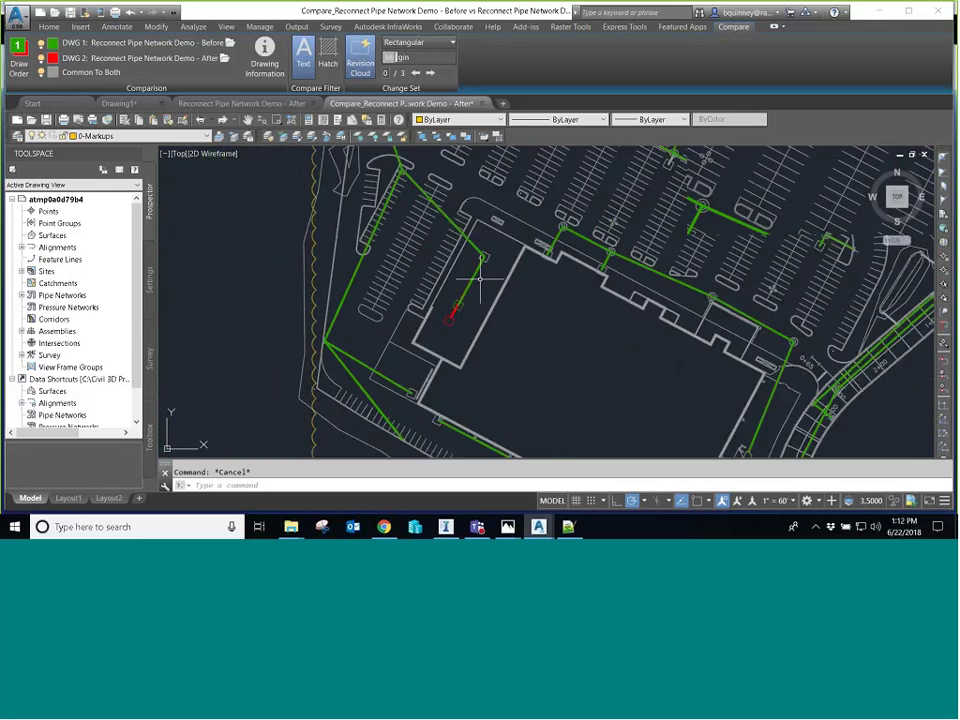
pyautogui.scroll(6, 452, 320)
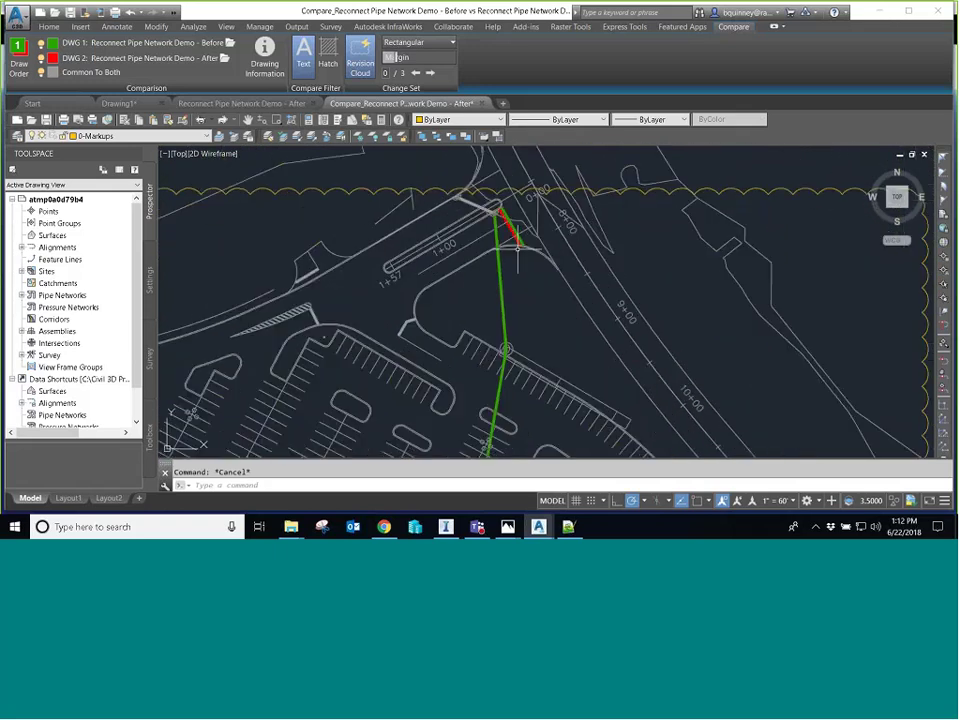
pyautogui.scroll(3, 496, 240)
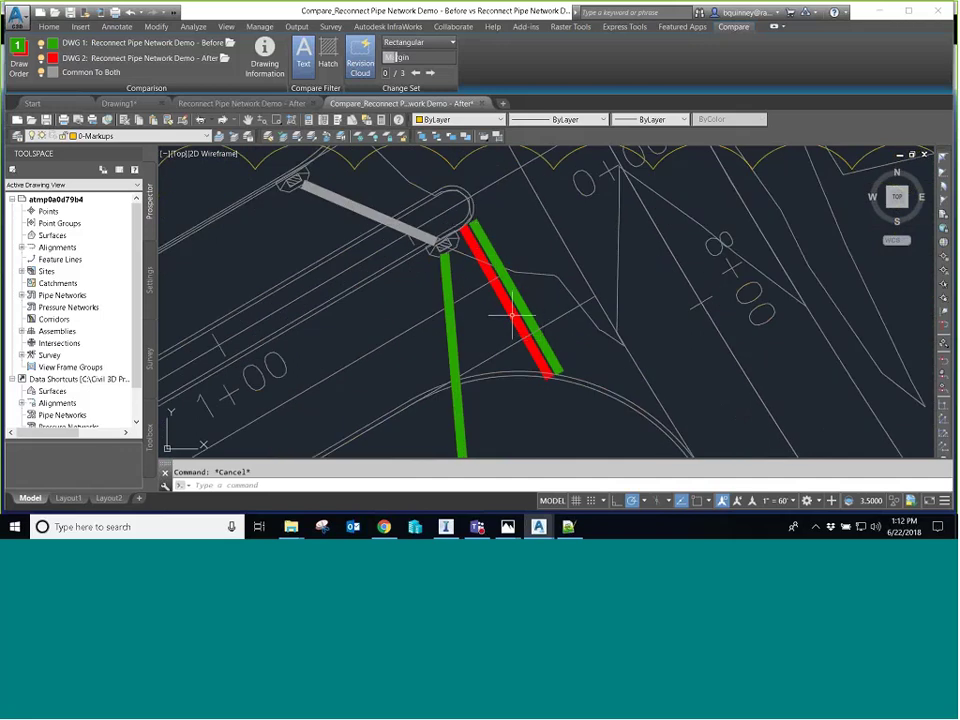
pyautogui.click(511, 316)
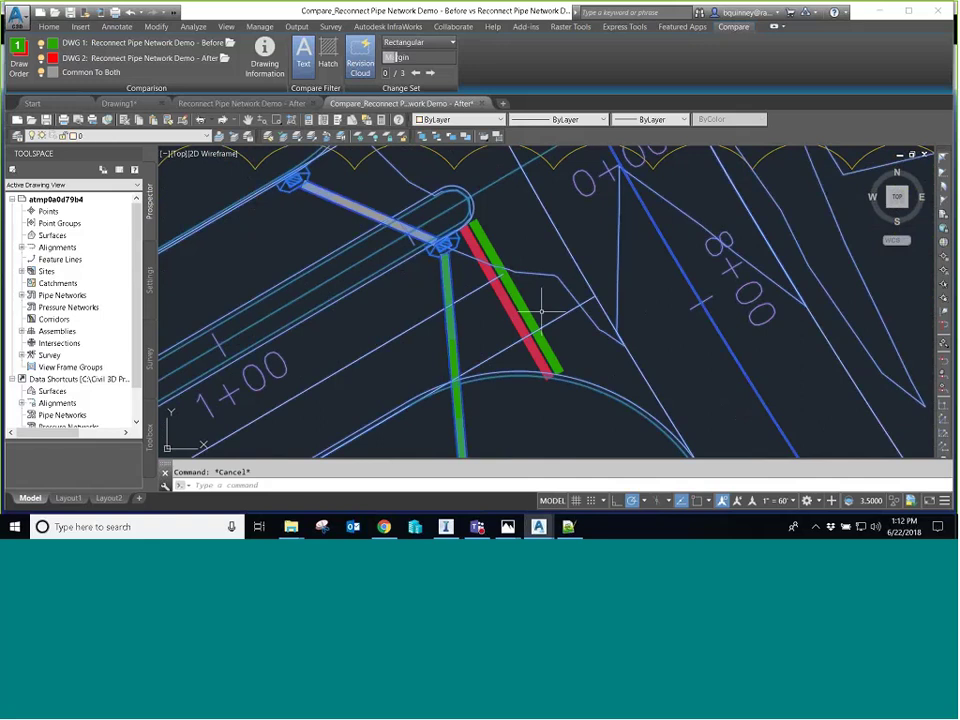
pyautogui.press('Escape')
# Step: Check the pipe in the After drawing, then return to the Compare_Reconnect Pipe Network Demo drawing
pyautogui.hotkey('ctrl', 'Tab')
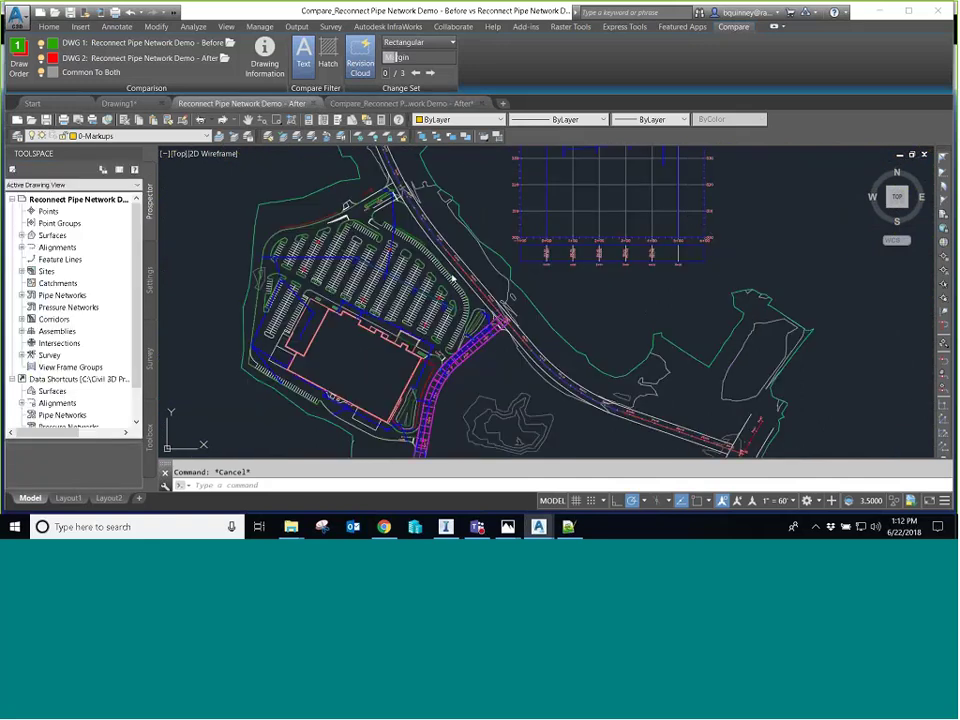
pyautogui.scroll(5, 381, 183)
pyautogui.scroll(6, 426, 200)
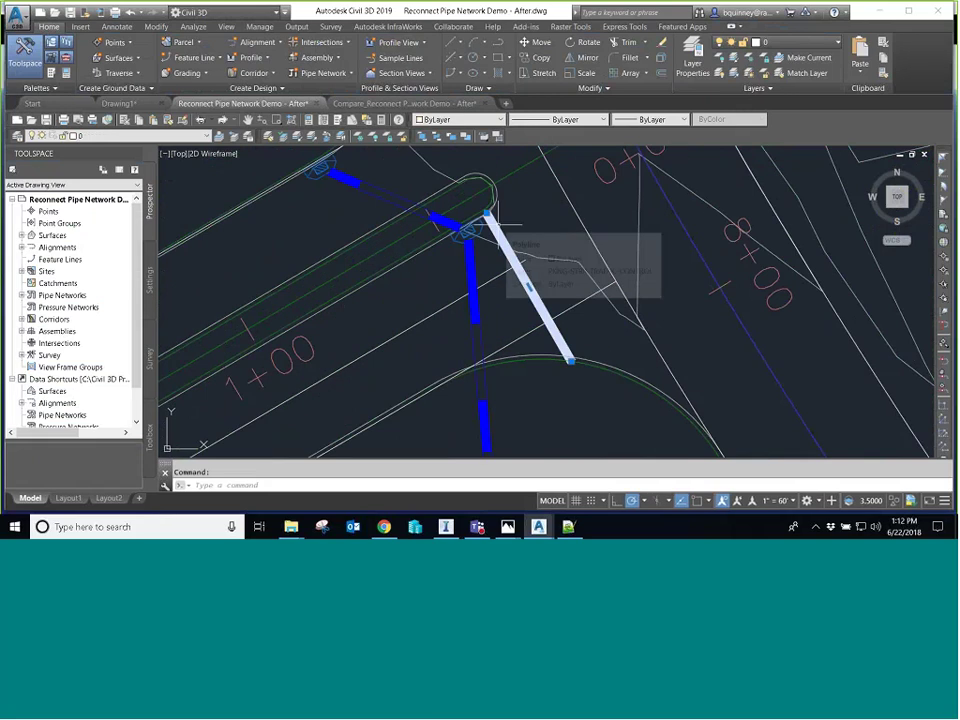
pyautogui.press('Escape')
pyautogui.scroll(-3, 494, 226)
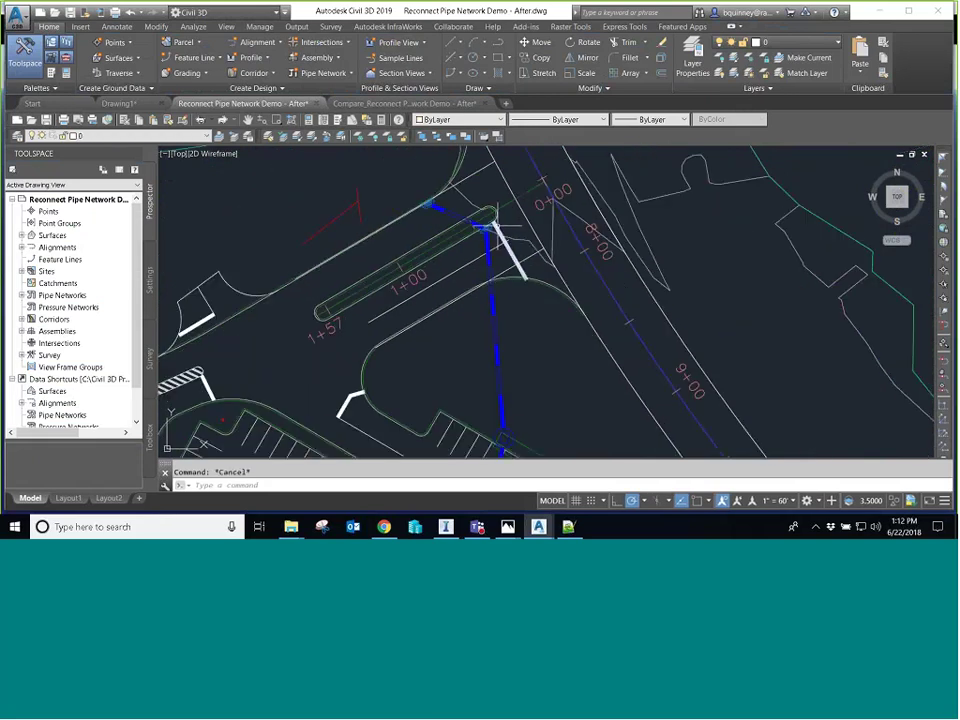
pyautogui.scroll(-3, 487, 228)
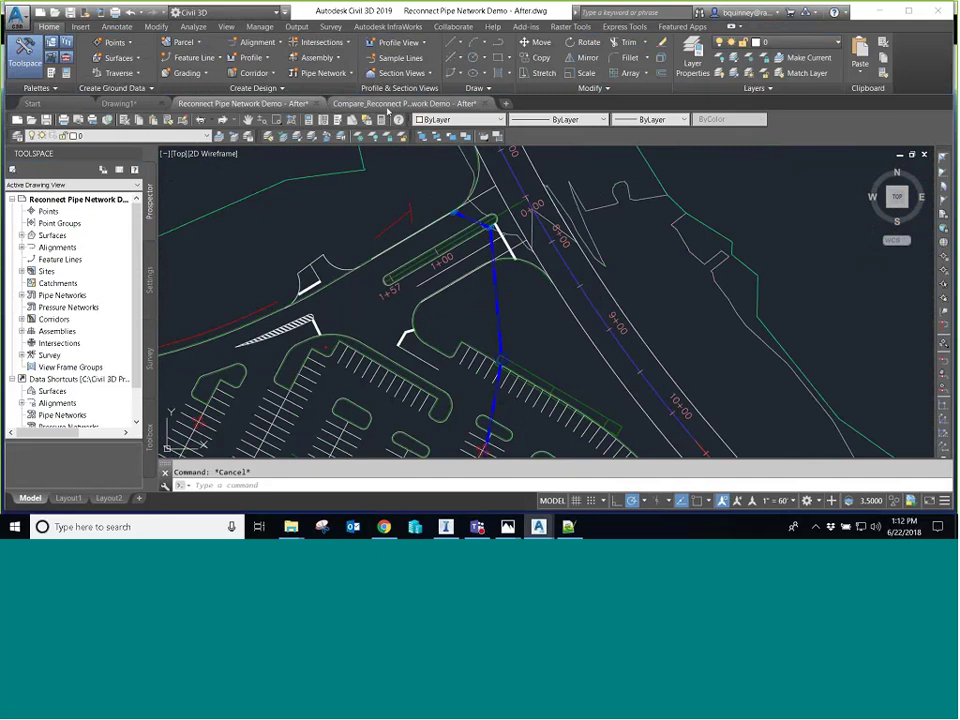
pyautogui.click(390, 104)
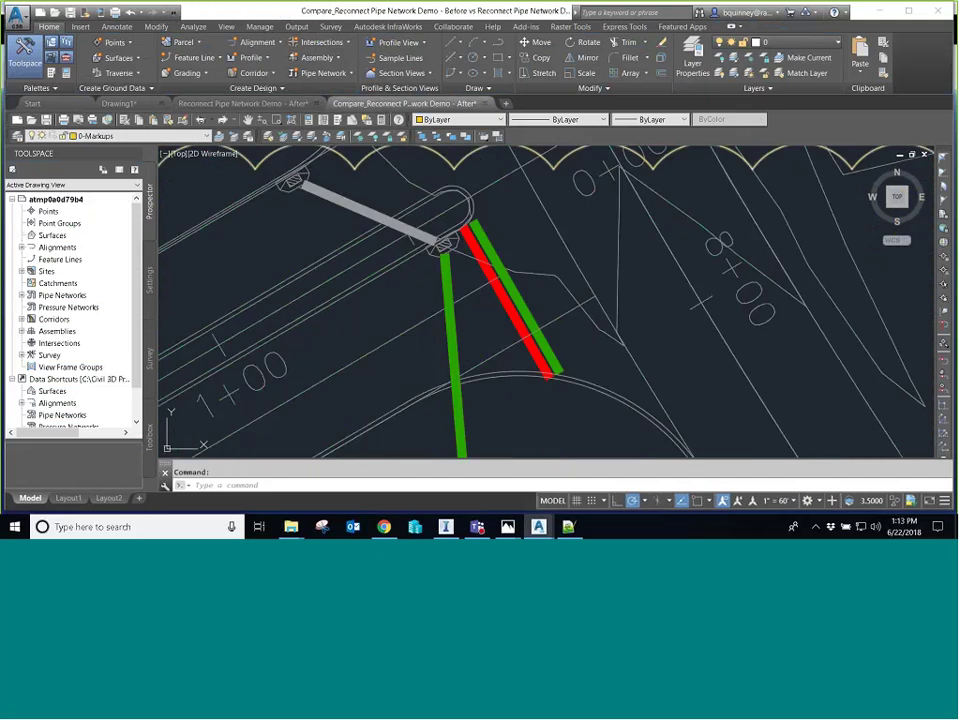
# Step: Zoom and pan around the comparison drawing to review all three clouded change sets in plan and profile
pyautogui.scroll(-5, 553, 321)
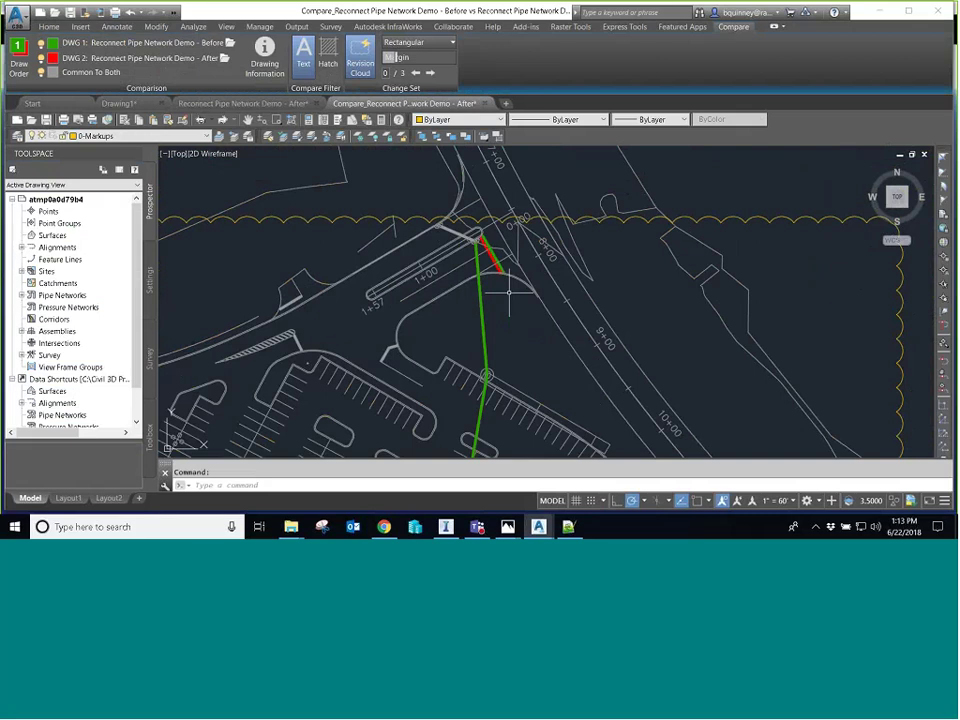
pyautogui.scroll(-2, 509, 293)
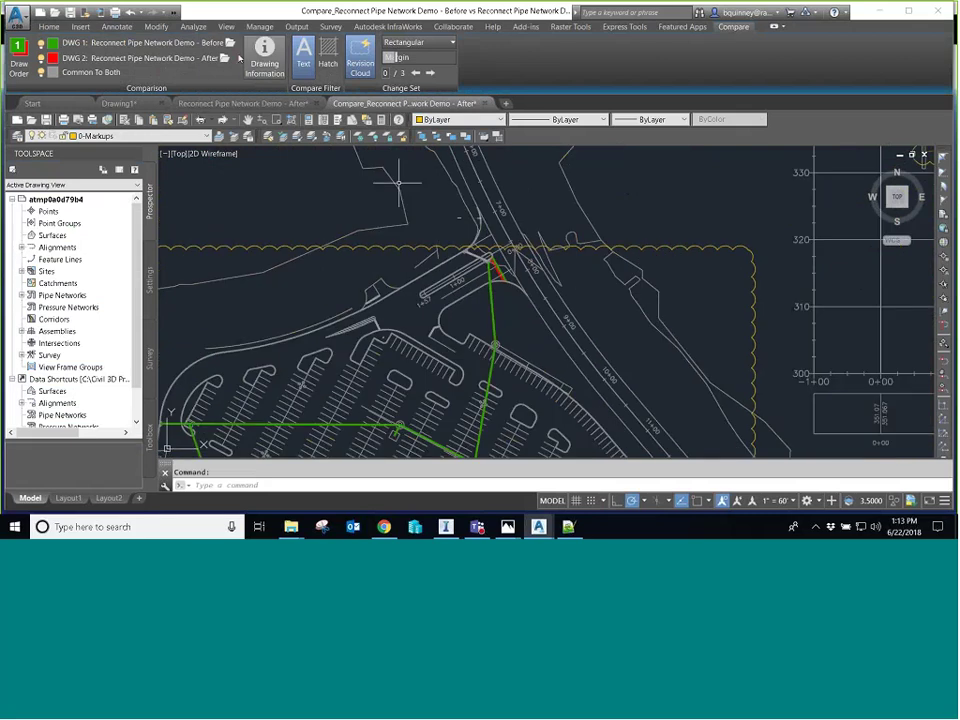
pyautogui.press('Escape')
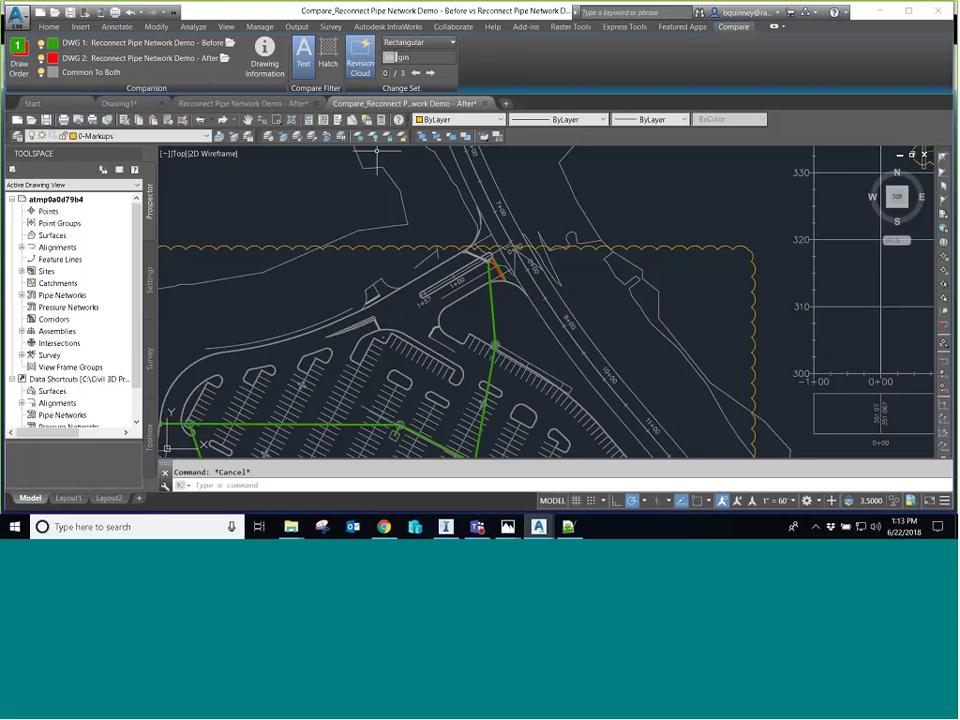
pyautogui.scroll(5, 507, 268)
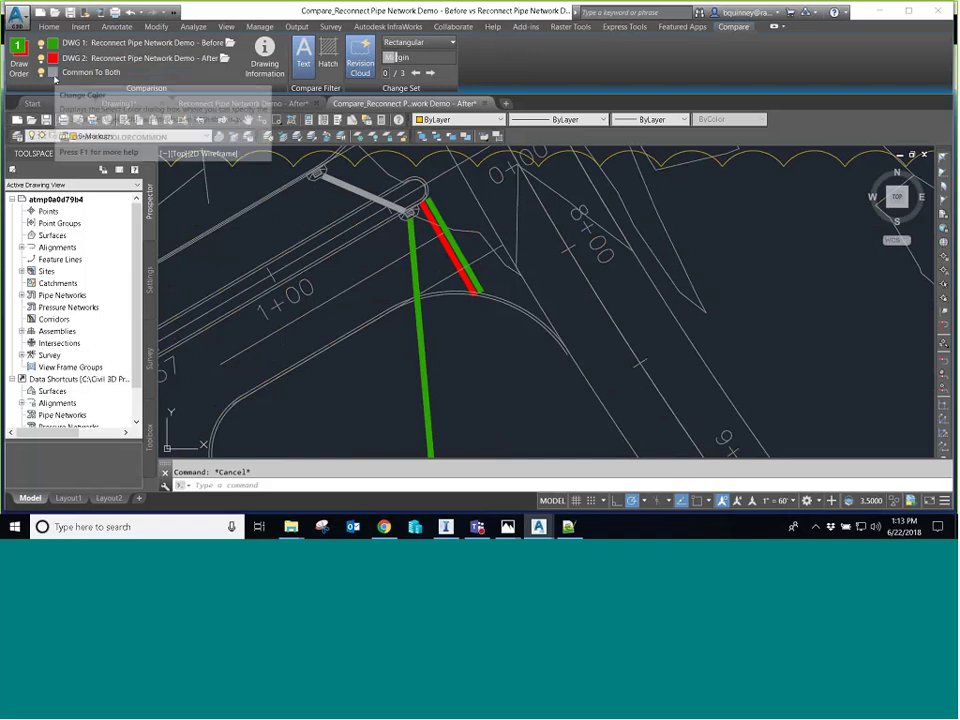
pyautogui.scroll(-4, 620, 300)
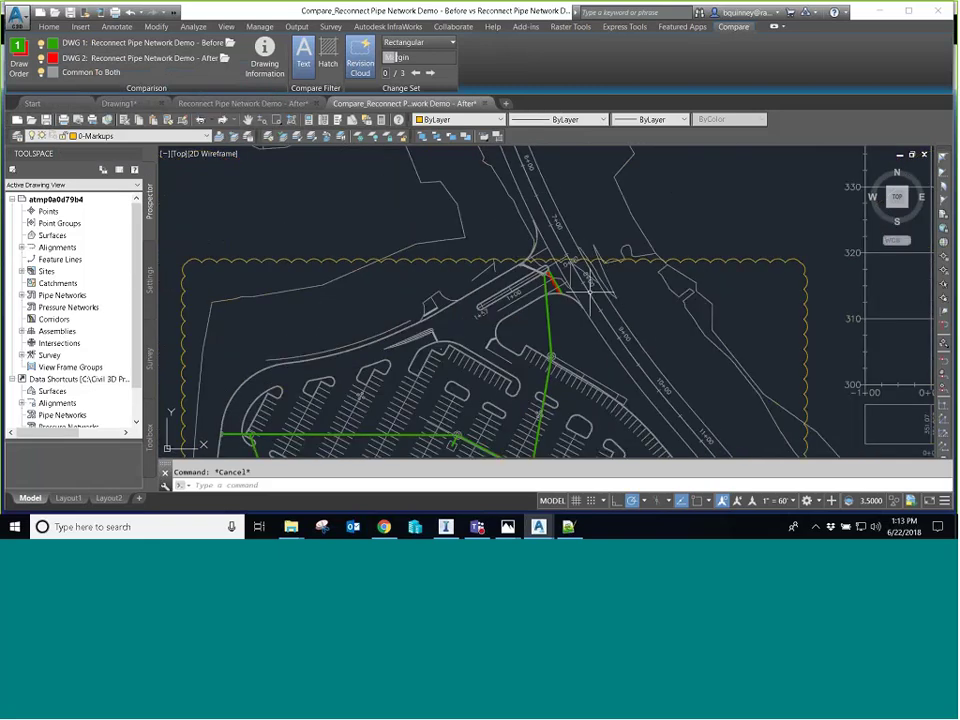
pyautogui.scroll(-3, 650, 340)
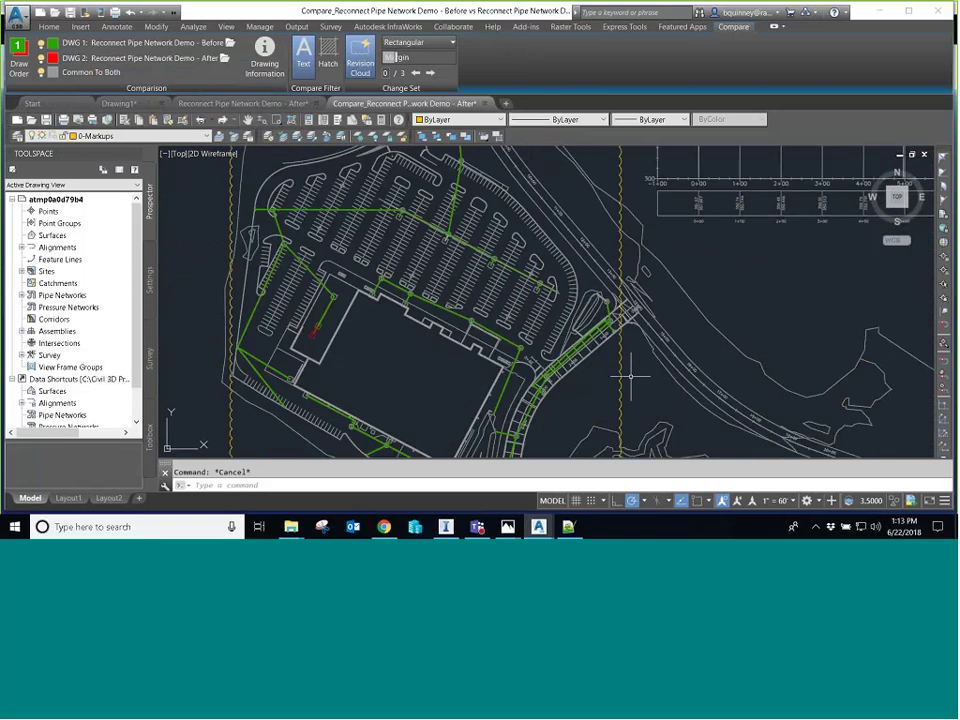
pyautogui.moveTo(699, 309); pyautogui.dragTo(712, 291, button='middle')
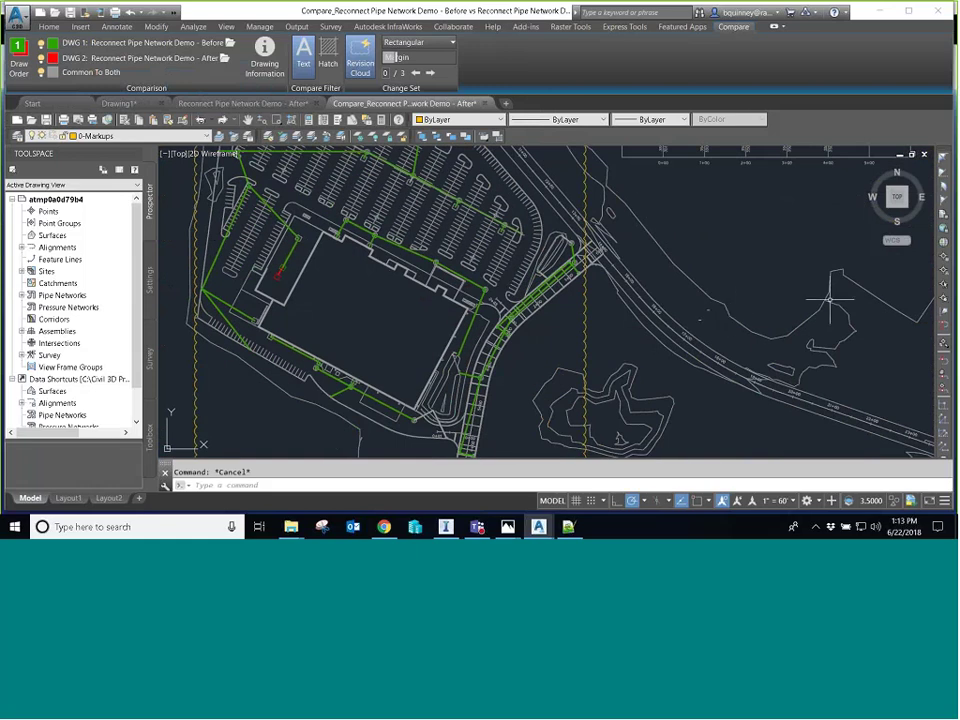
pyautogui.scroll(-4, 588, 349)
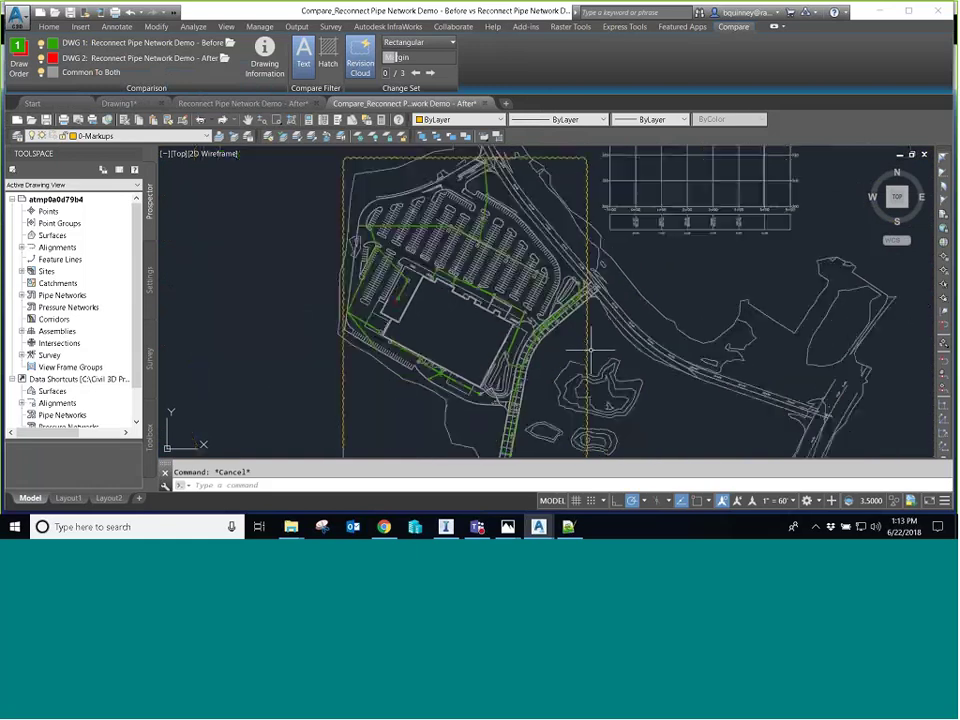
pyautogui.moveTo(528, 372)
pyautogui.mouseDown(button='middle')
pyautogui.moveTo(545, 355)
pyautogui.moveTo(579, 412)
pyautogui.mouseUp(button='middle')
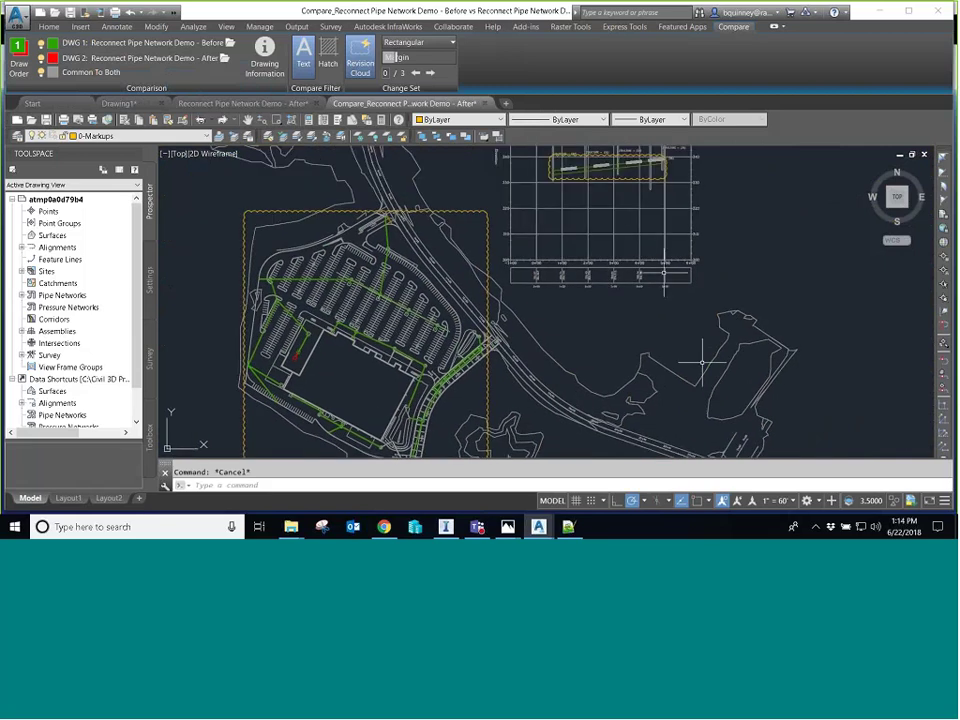
pyautogui.scroll(4, 563, 268)
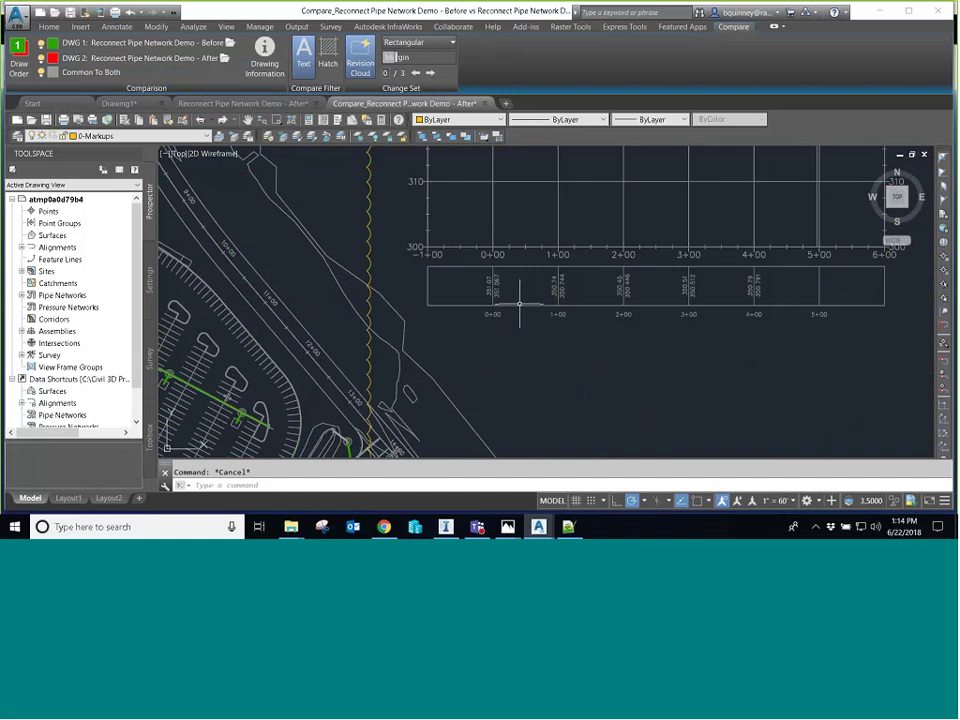
pyautogui.scroll(-5, 519, 313)
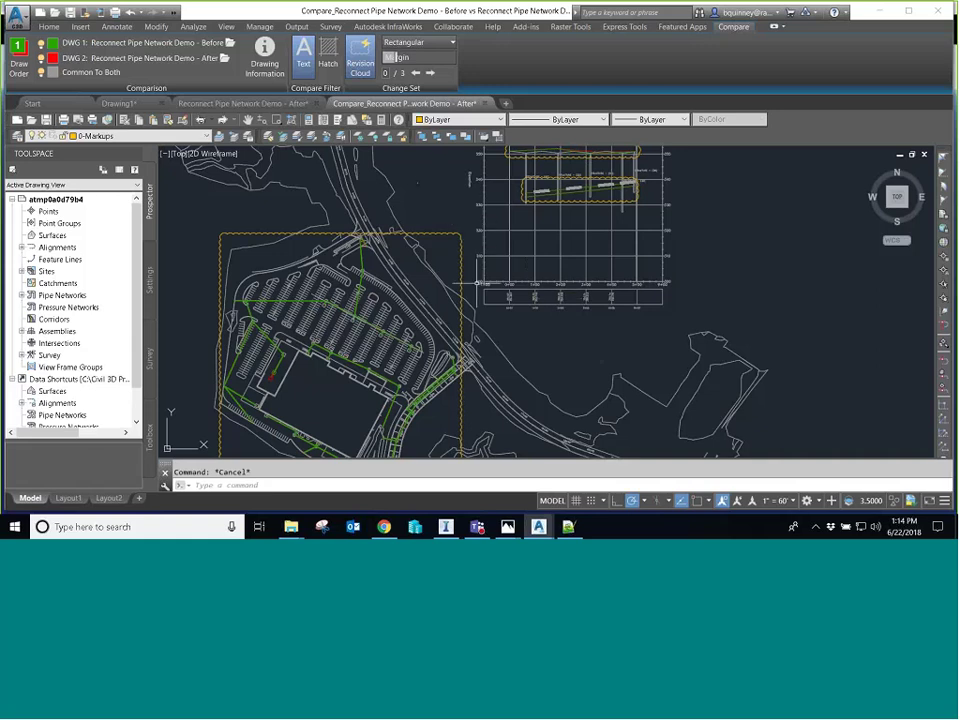
# Step: Zoom the comparison view out and return to the Home ribbon tab
pyautogui.moveTo(483, 274)
pyautogui.scroll(-2, 472, 271)
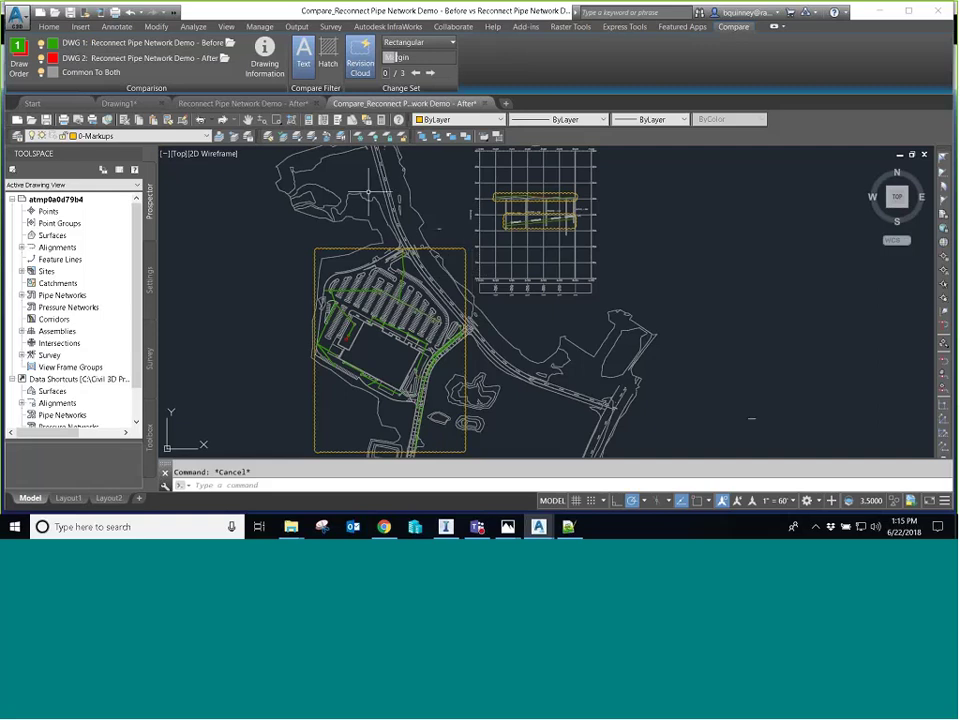
pyautogui.click(48, 26)
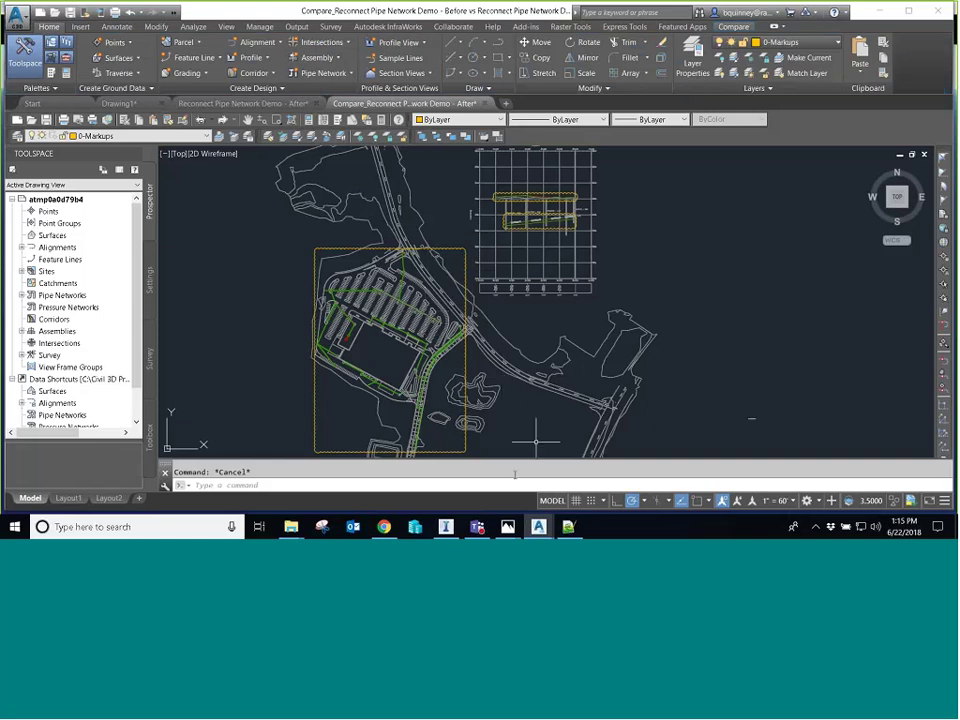
# Step: Switch to InfraWorks, zoom the watershed 3-D view, and head back to the All Models page
pyautogui.hotkey('alt', 'Tab')
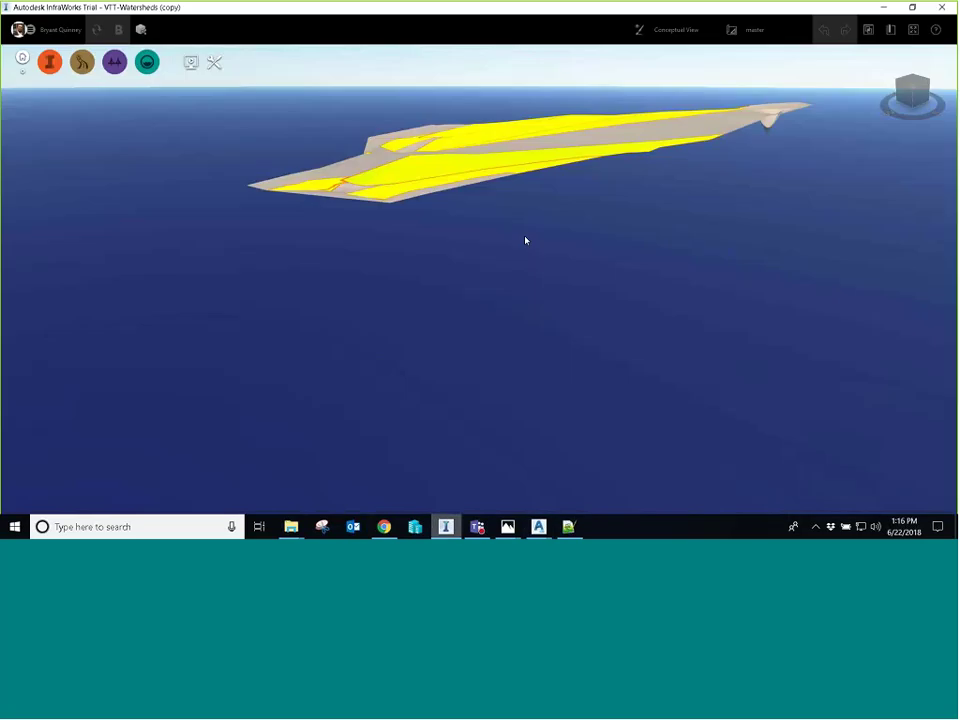
pyautogui.scroll(10, 525, 240)
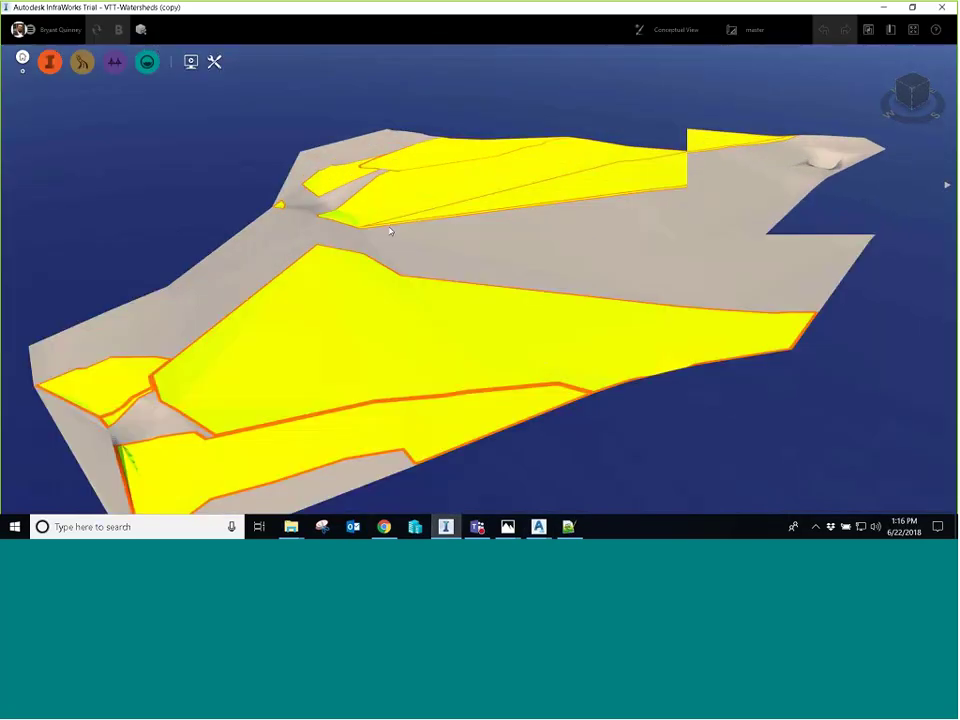
pyautogui.scroll(-3, 296, 180)
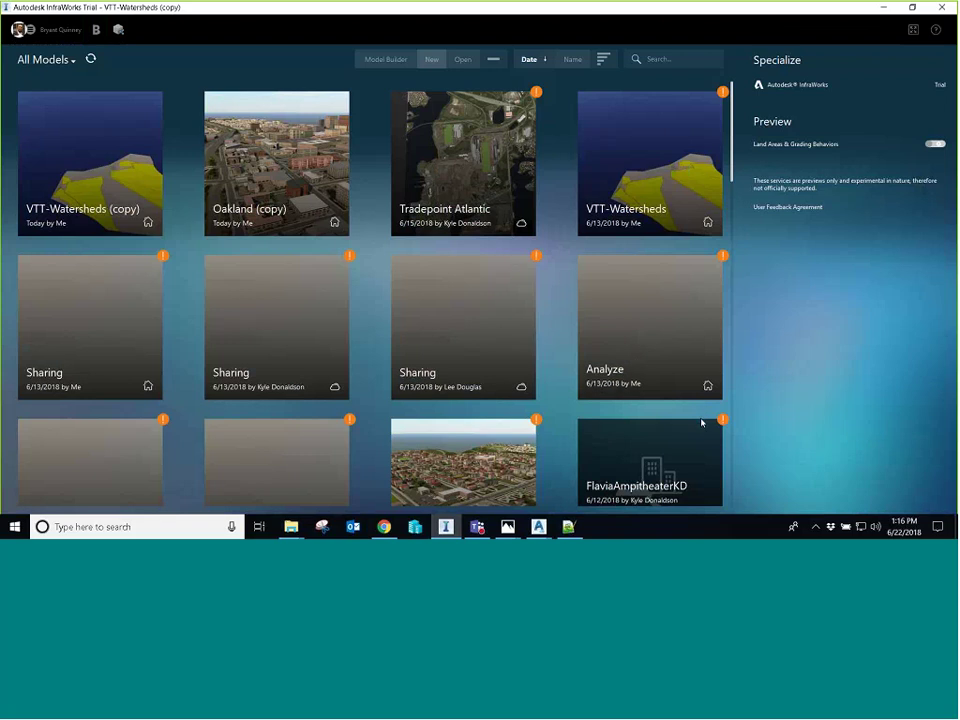
pyautogui.moveTo(720, 146)
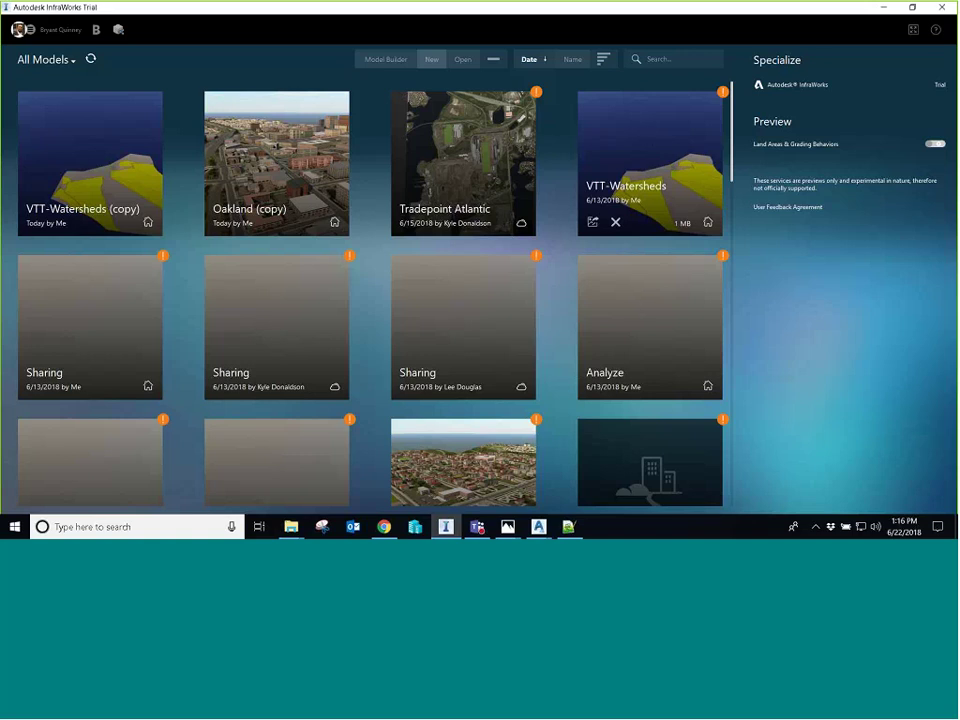
pyautogui.click(692, 152)
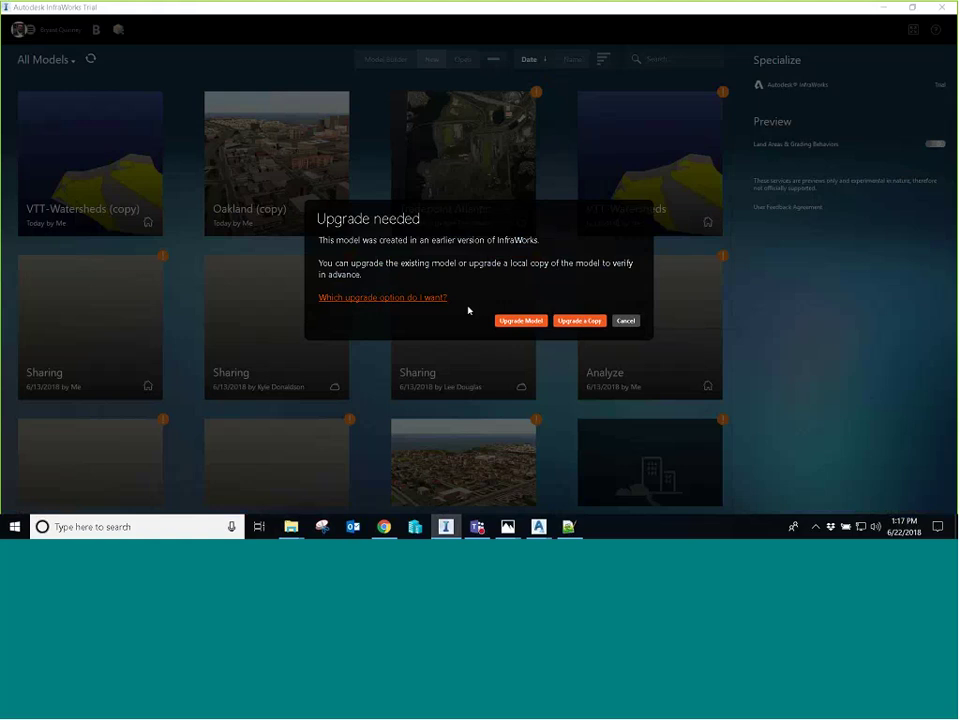
pyautogui.click(630, 322)
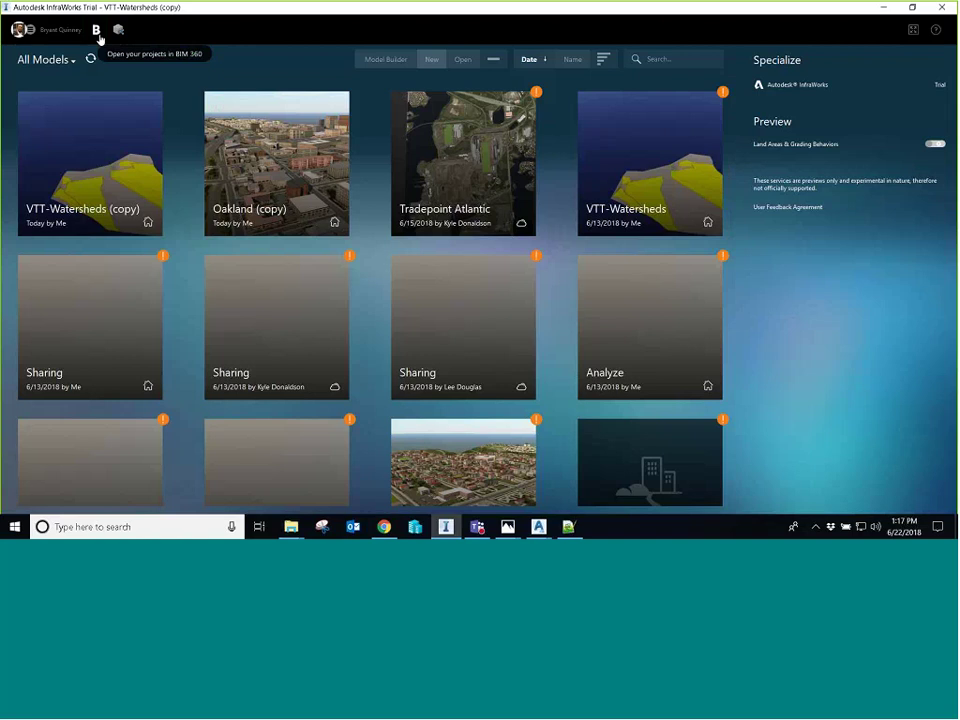
pyautogui.click(426, 59)
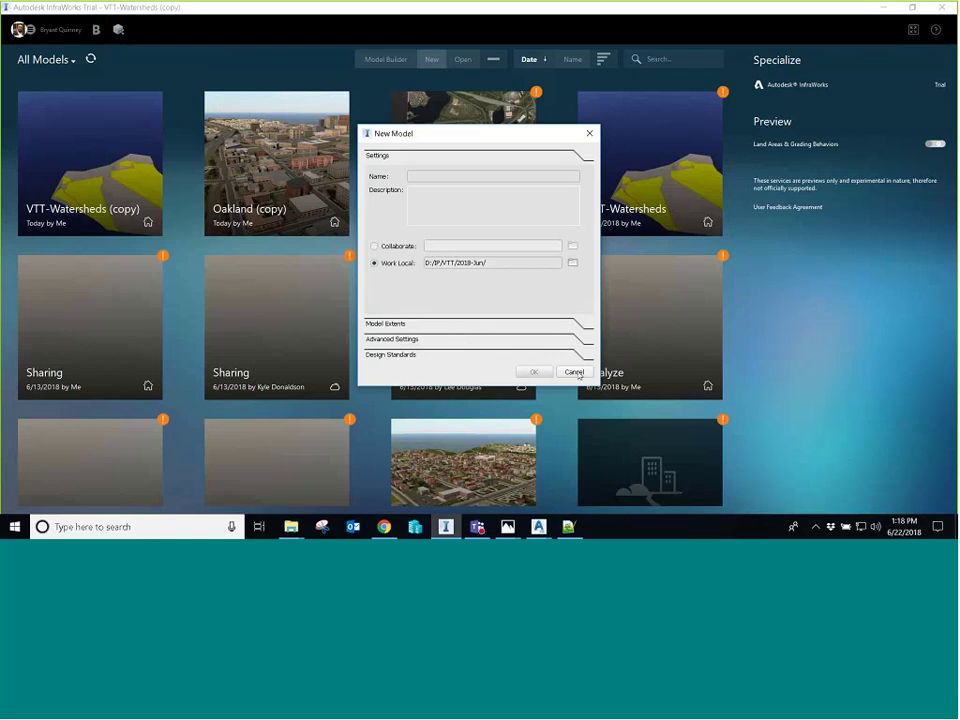
pyautogui.click(574, 372)
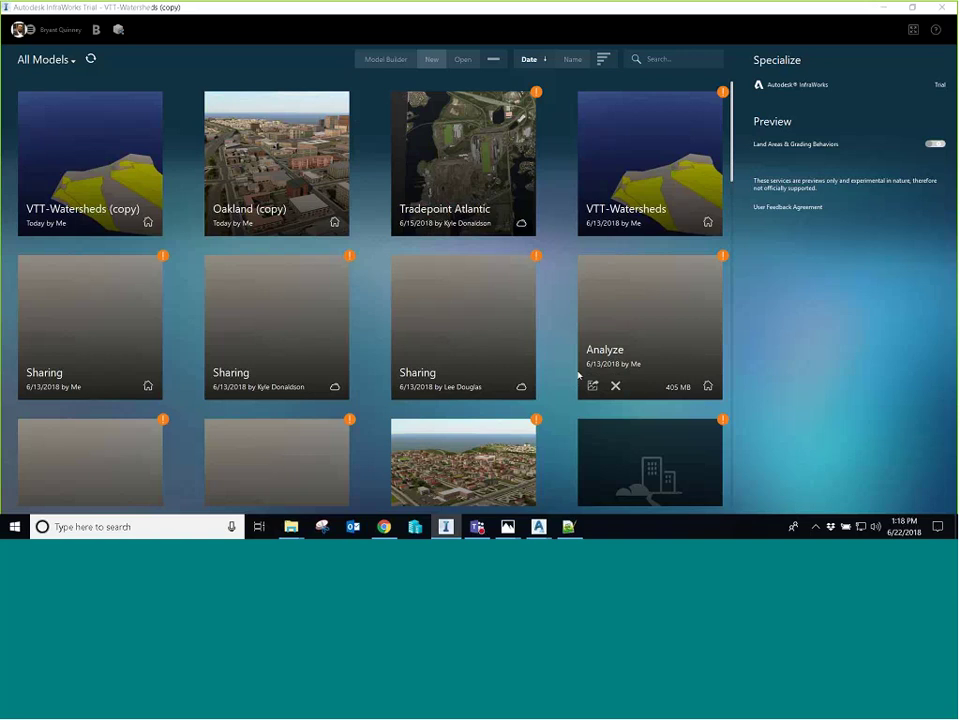
# Step: Open the VTT-Watersheds (copy) model and preview Engineering View before reverting to Conceptual View
pyautogui.click(138, 107)
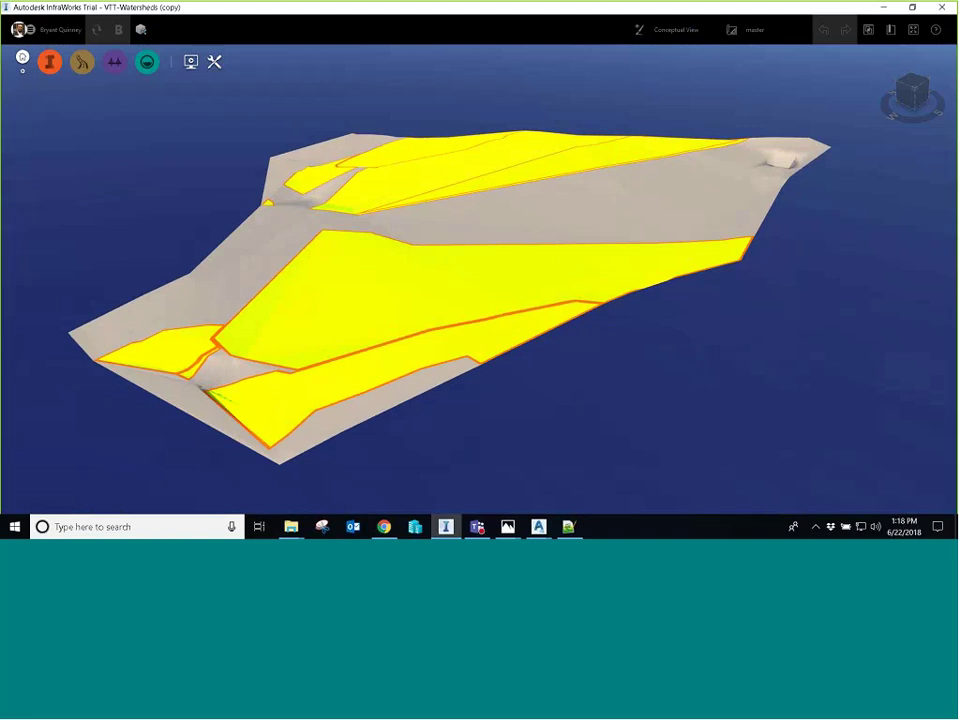
pyautogui.click(688, 30)
pyautogui.click(686, 67)
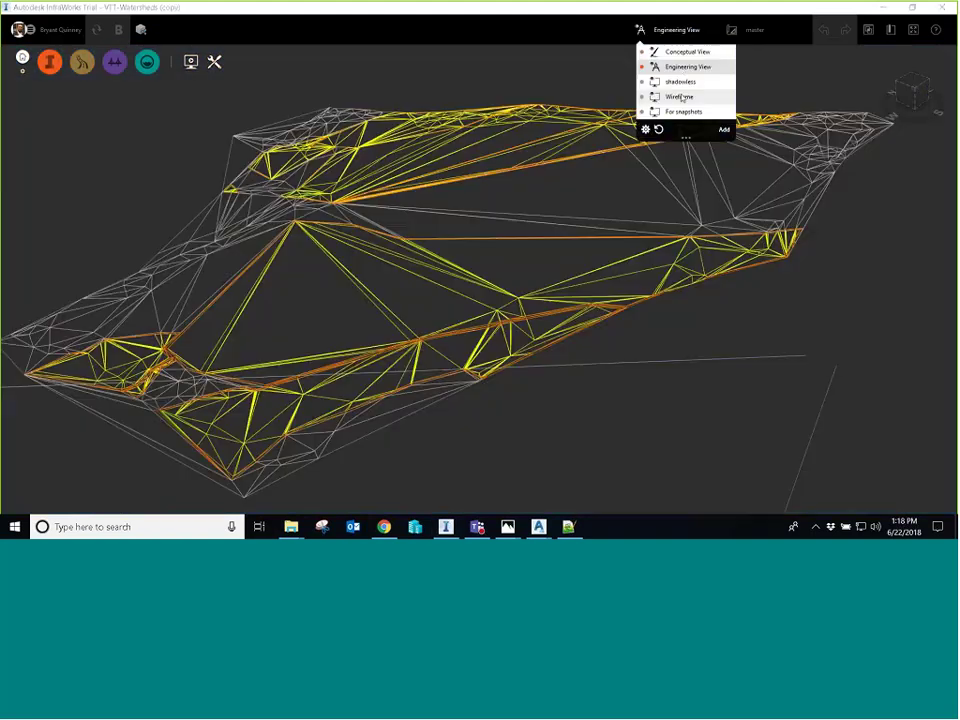
pyautogui.moveTo(574, 193); pyautogui.dragTo(541, 240, button='middle')
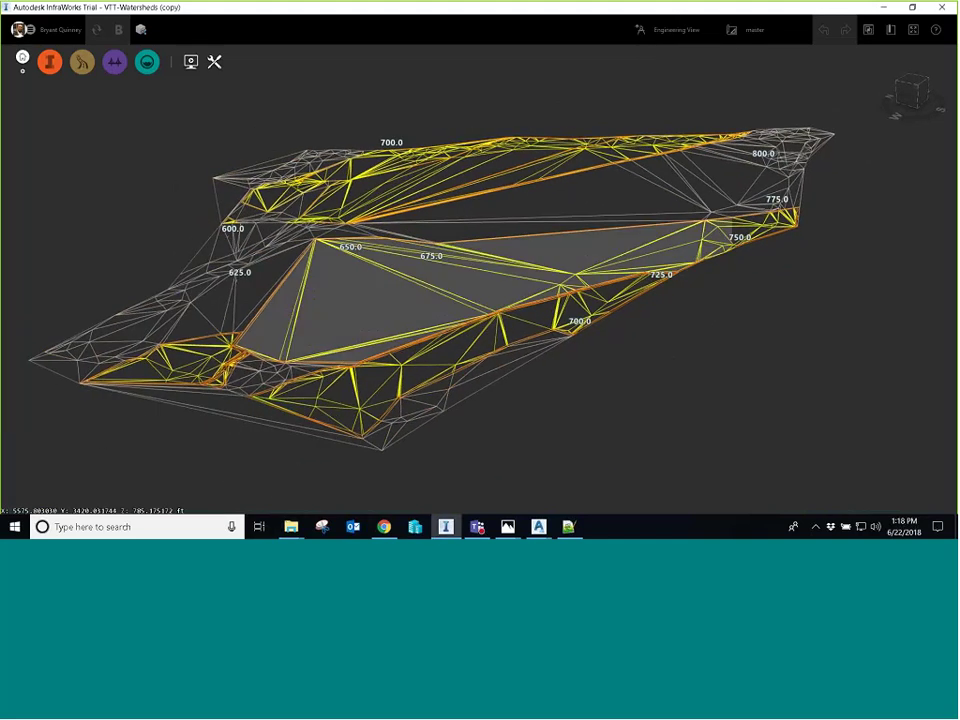
pyautogui.click(672, 29)
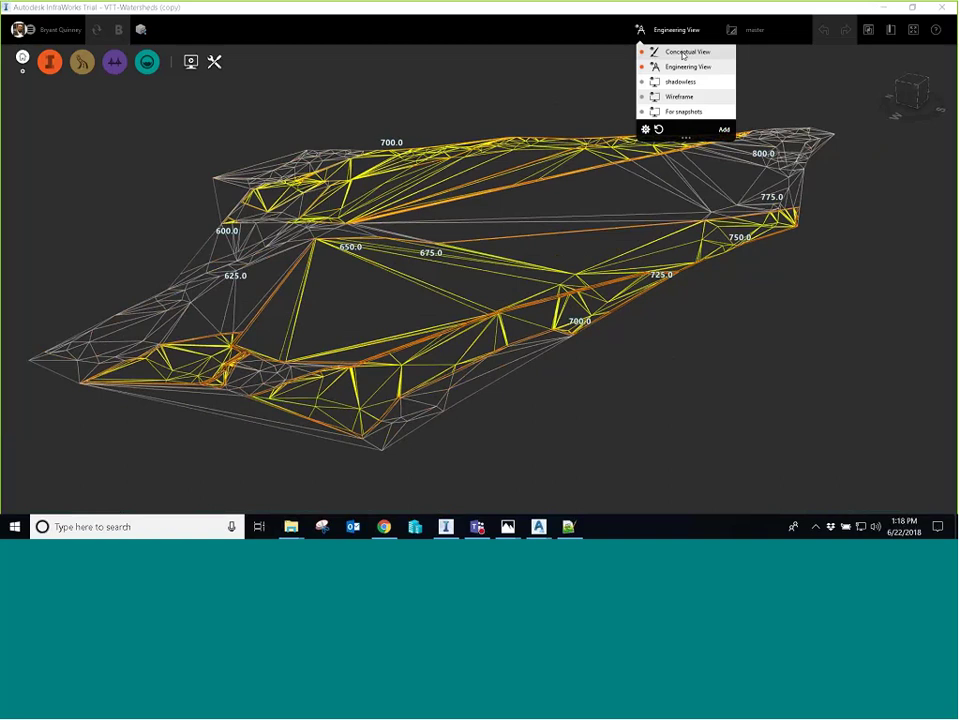
pyautogui.click(682, 53)
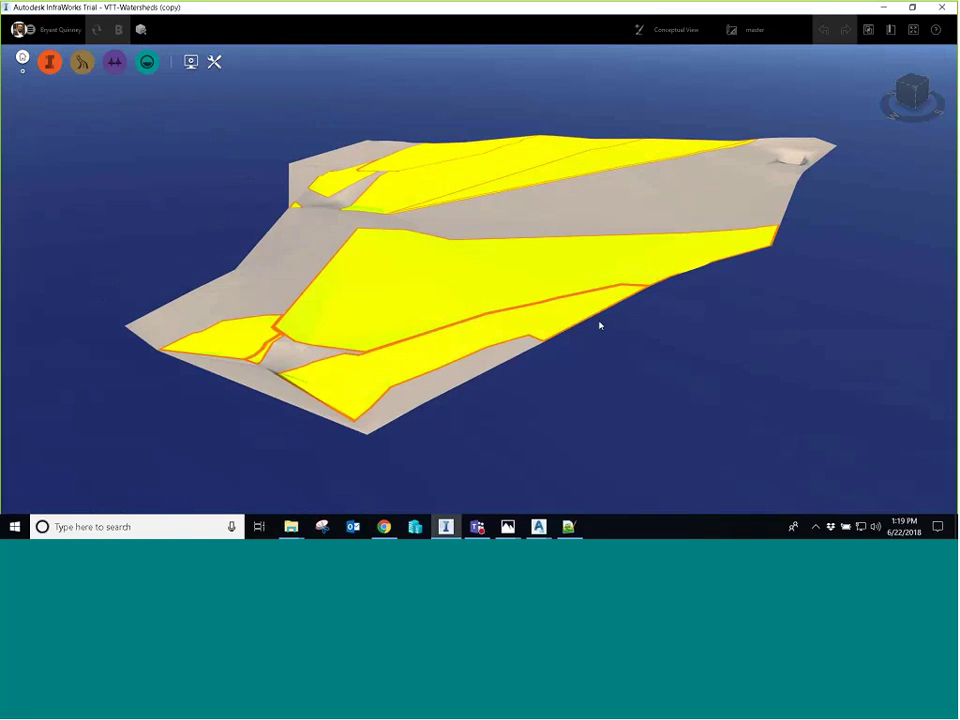
# Step: Switch the terrain to Engineering View and orbit the labelled wireframe mesh
pyautogui.click(676, 31)
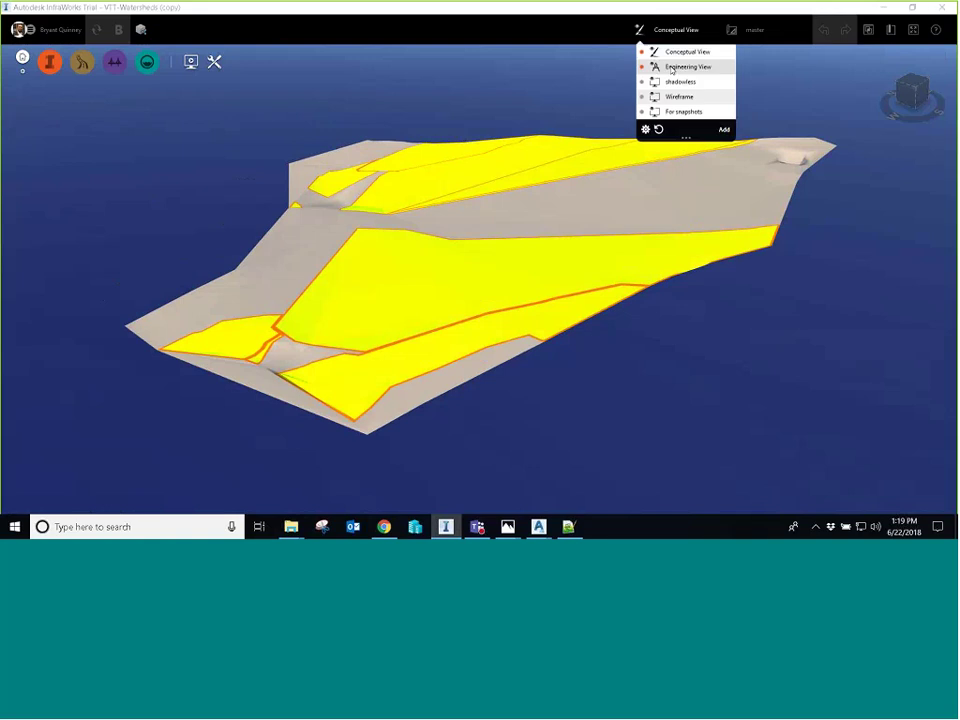
pyautogui.click(671, 68)
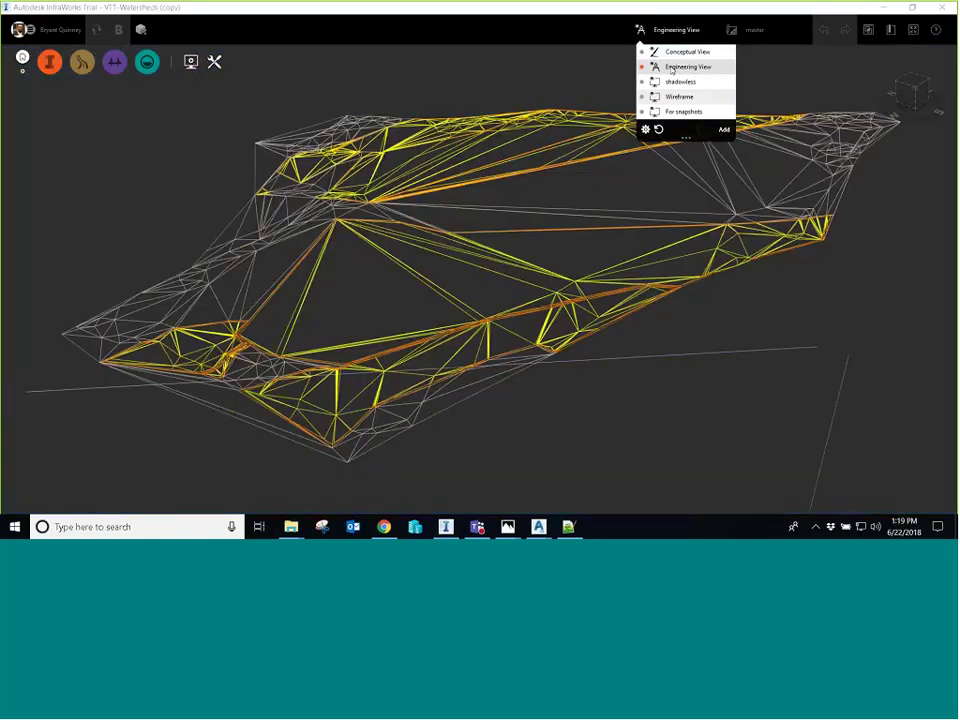
pyautogui.moveTo(581, 266); pyautogui.dragTo(595, 268, button='middle')
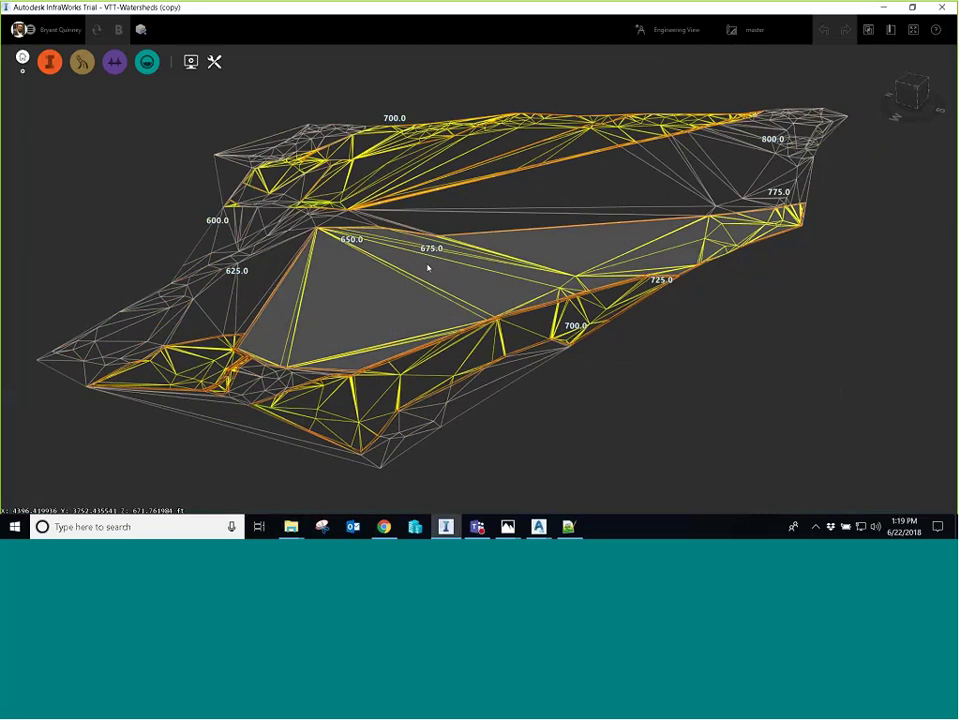
pyautogui.click(674, 31)
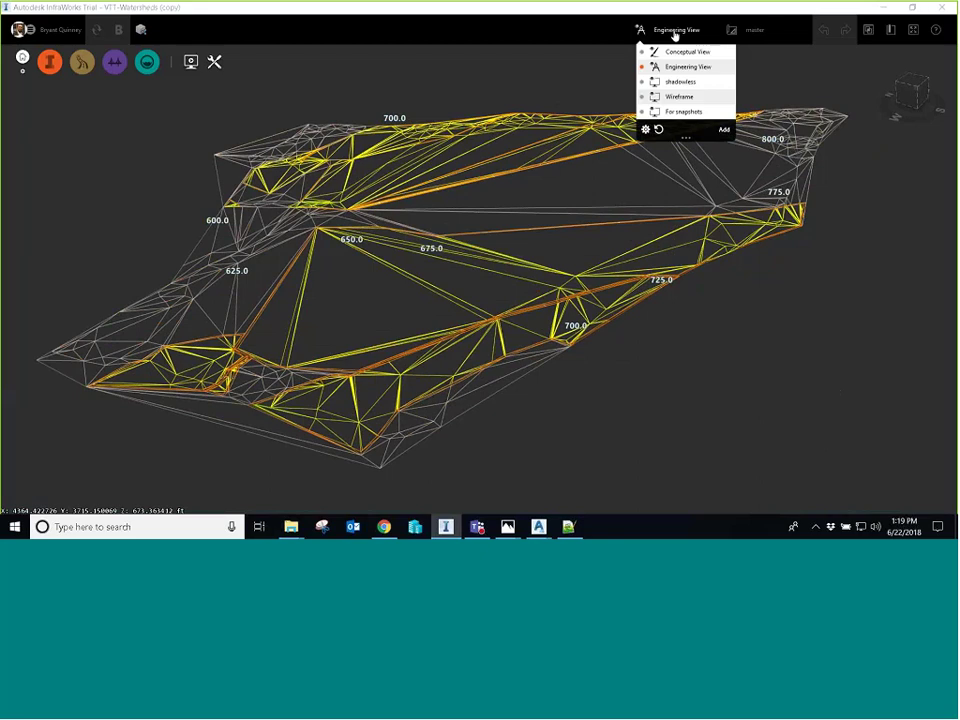
# Step: Open the visual style's View Settings and turn Wireframe off so the terrain shows shaded
pyautogui.click(645, 129)
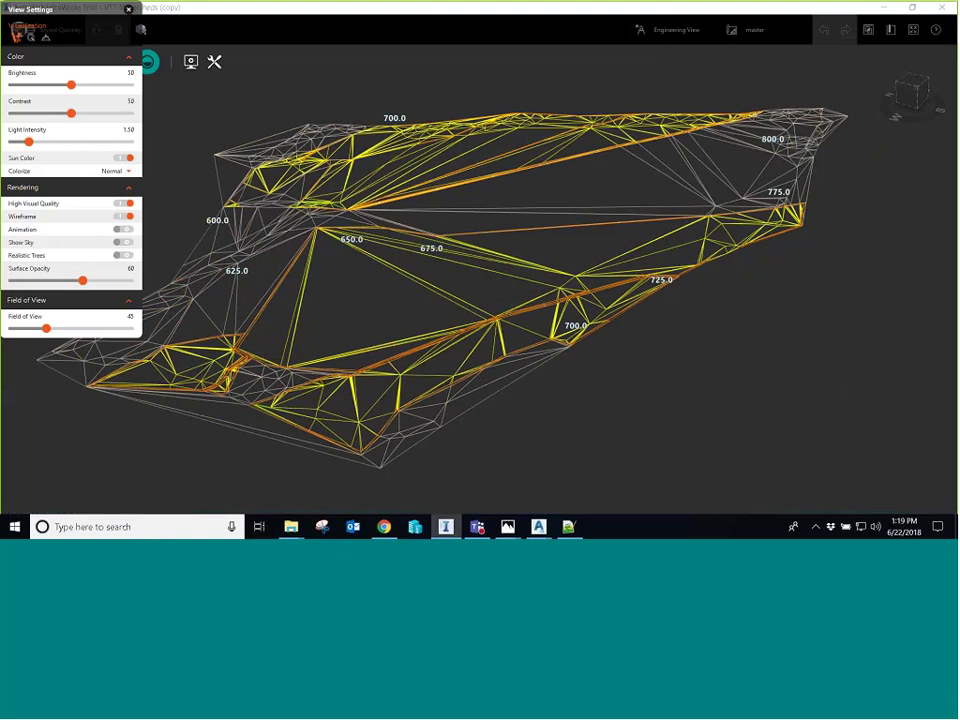
pyautogui.moveTo(70, 10); pyautogui.dragTo(85, 88)
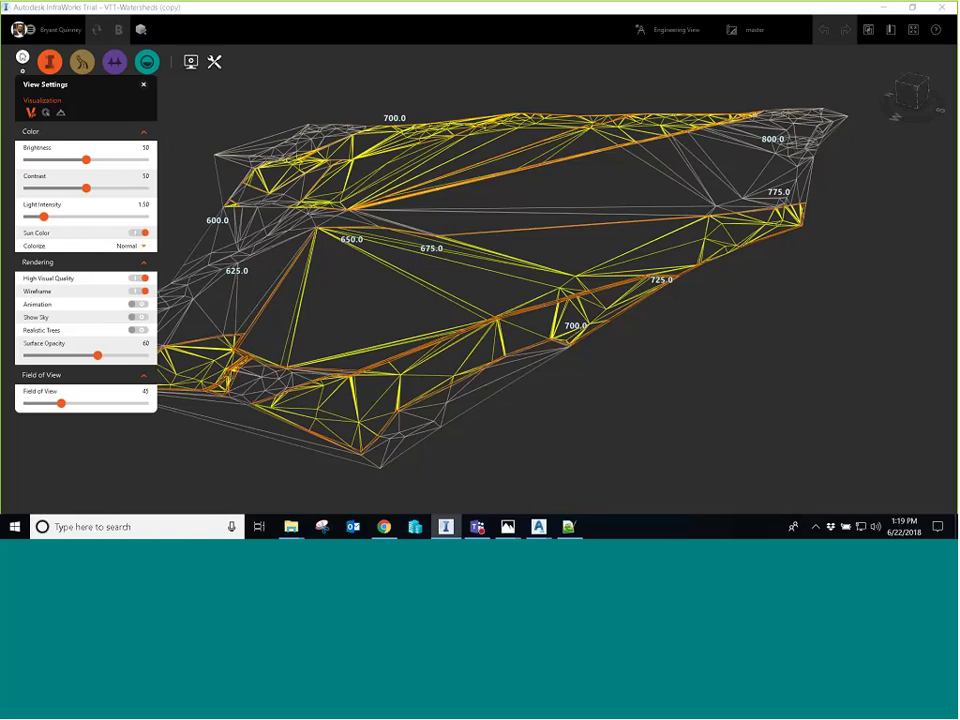
pyautogui.click(137, 292)
# Step: Orbit to a better angle and show the Terrain contour settings (1 ft minor, 5 ft major)
pyautogui.scroll(3, 500, 320)
pyautogui.moveTo(484, 268); pyautogui.dragTo(404, 193, button='middle')
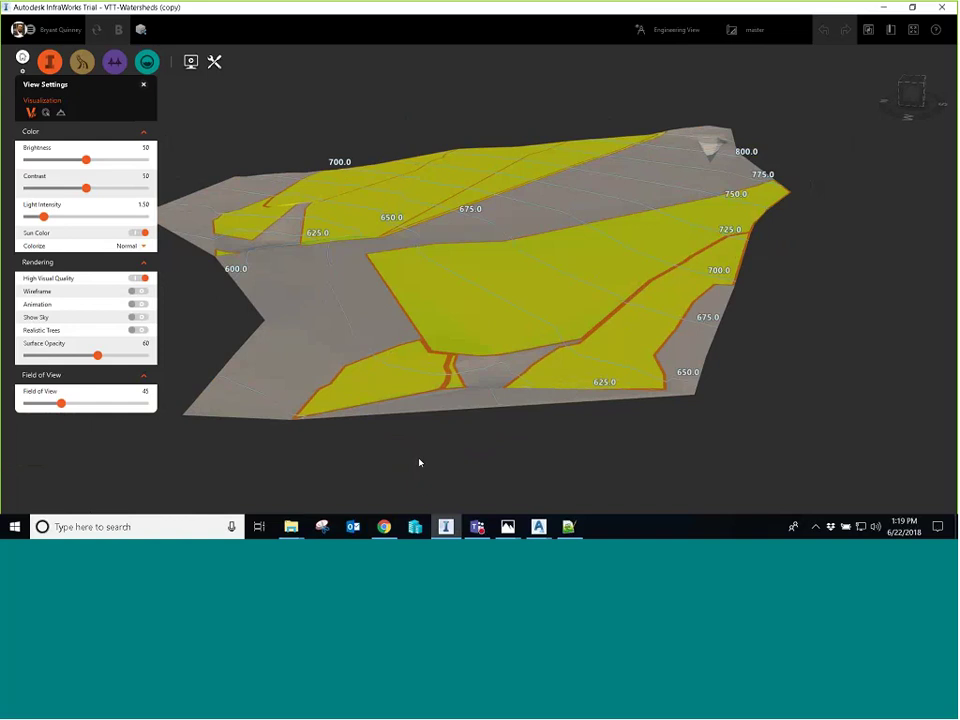
pyautogui.moveTo(336, 268); pyautogui.dragTo(521, 386, button='middle')
pyautogui.moveTo(521, 290); pyautogui.dragTo(469, 229, button='middle')
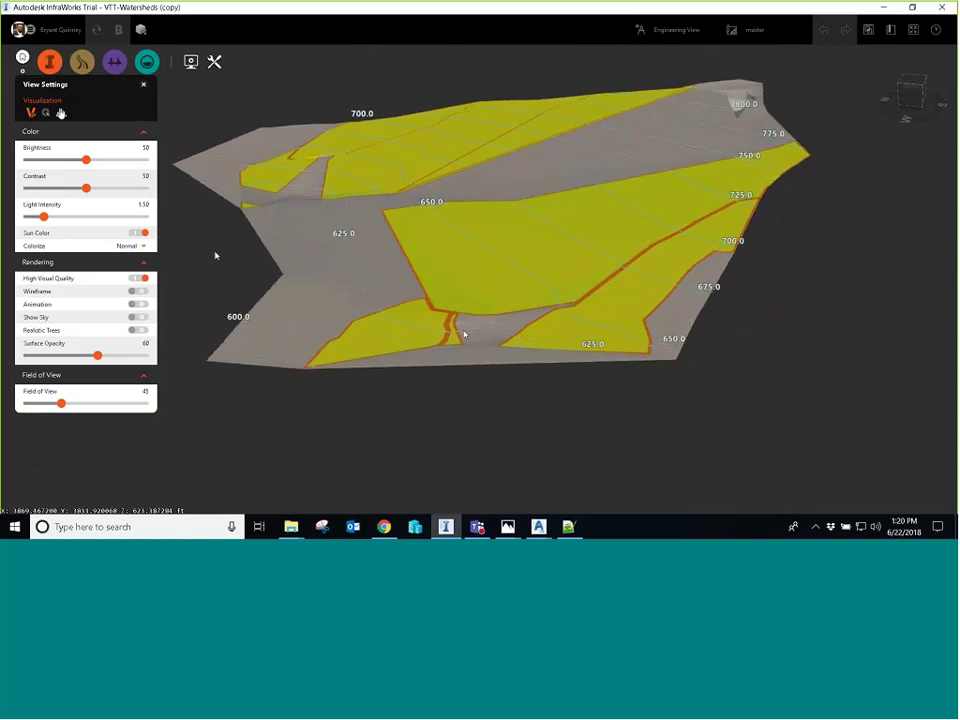
pyautogui.click(61, 112)
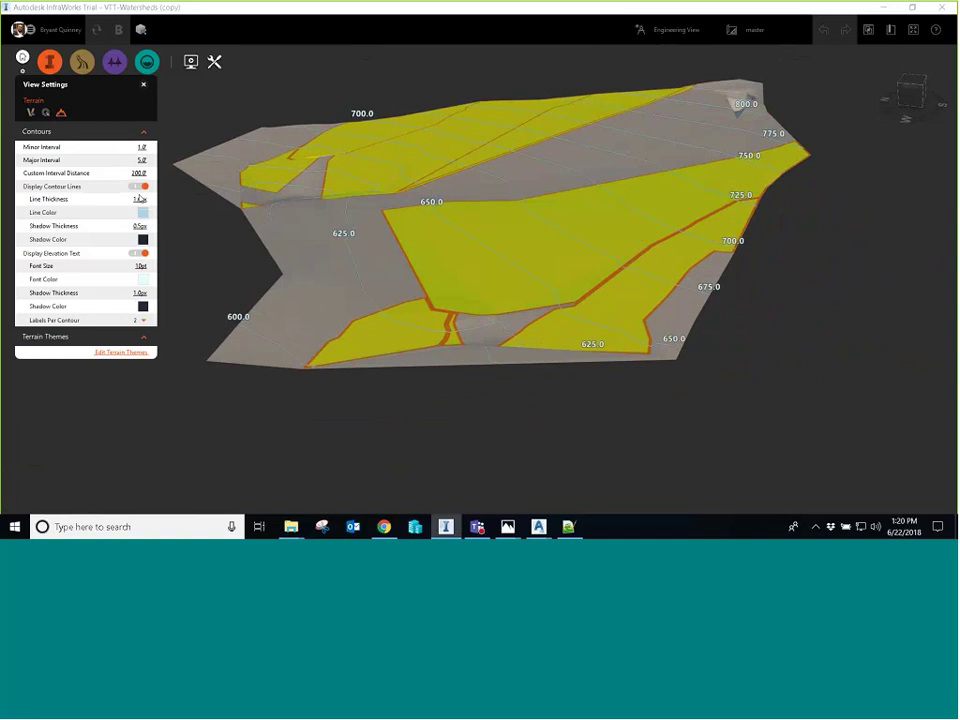
pyautogui.click(141, 187)
pyautogui.click(142, 187)
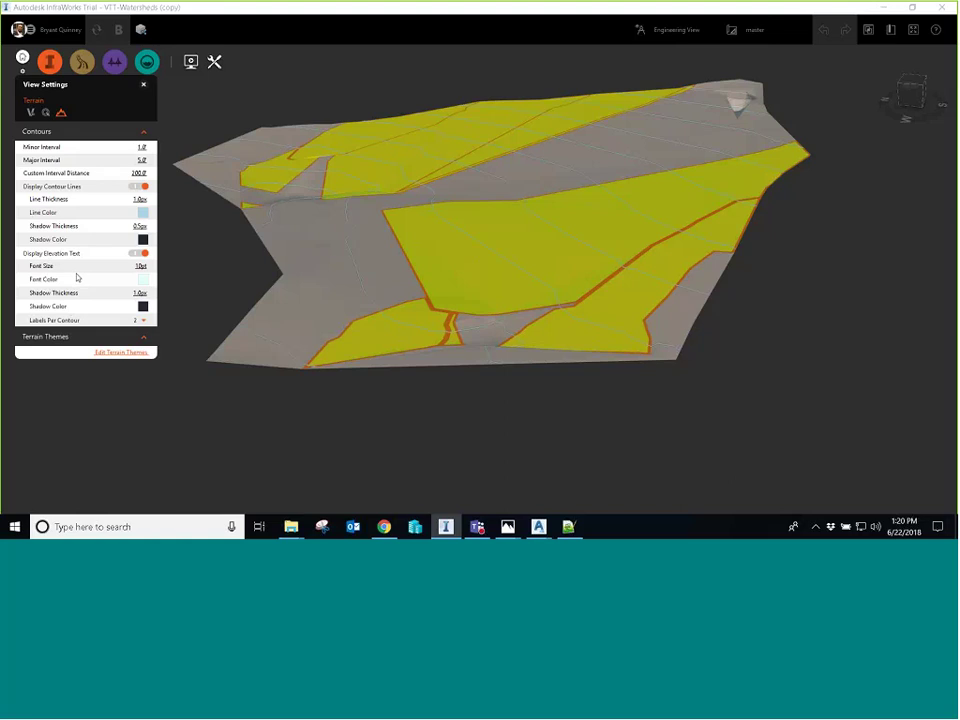
pyautogui.keyDown('shift'); pyautogui.moveTo(228, 218); pyautogui.dragTo(529, 266, button='middle'); pyautogui.keyUp('shift')
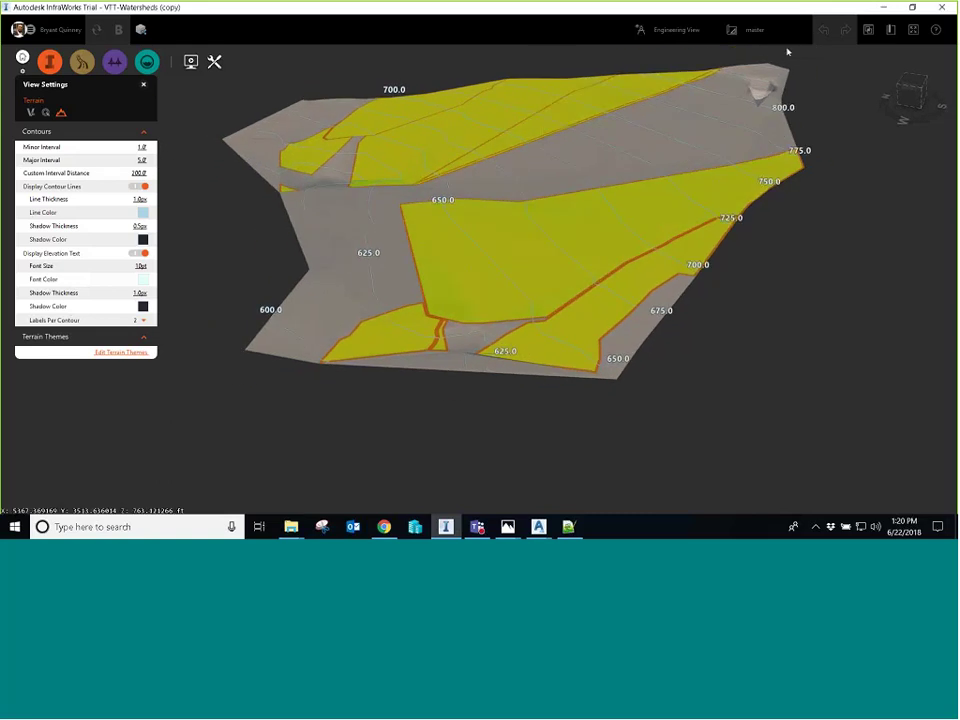
# Step: Apply the Conceptual visual style, close View Settings, and orbit in closer to the terrain
pyautogui.click(676, 29)
pyautogui.click(684, 51)
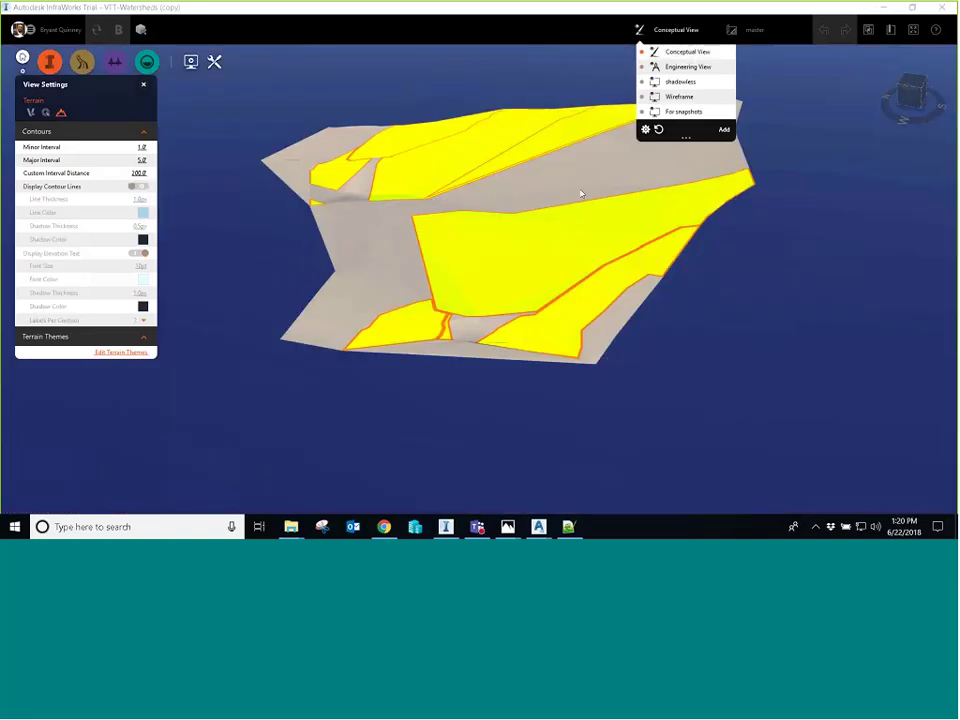
pyautogui.scroll(5, 538, 283)
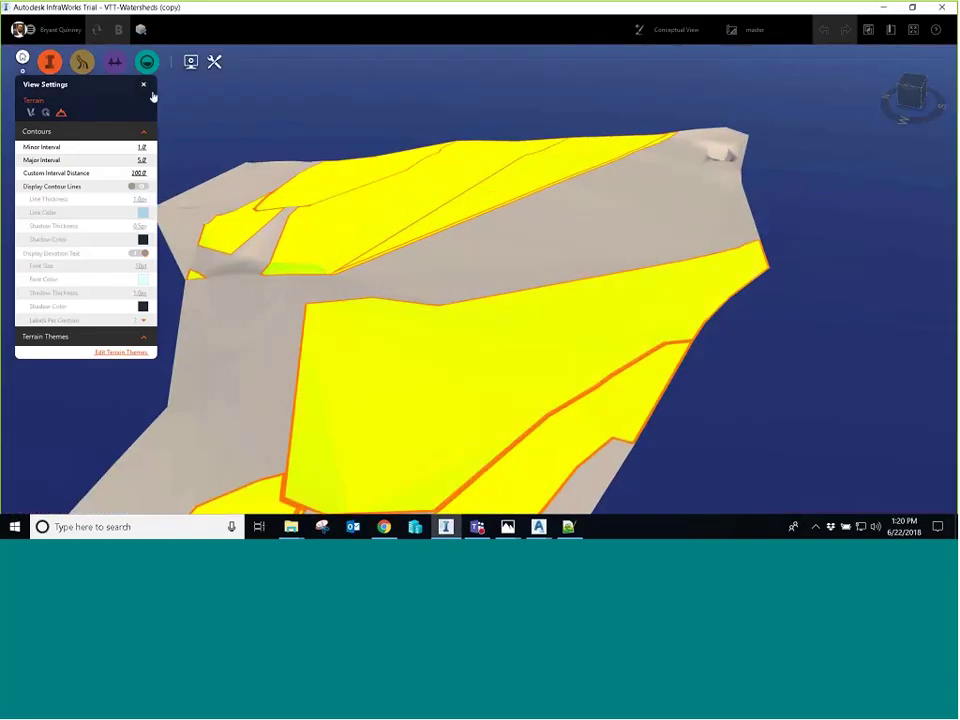
pyautogui.click(143, 85)
pyautogui.moveTo(360, 236); pyautogui.dragTo(189, 364, button='middle')
pyautogui.moveTo(499, 334); pyautogui.dragTo(554, 292, button='middle')
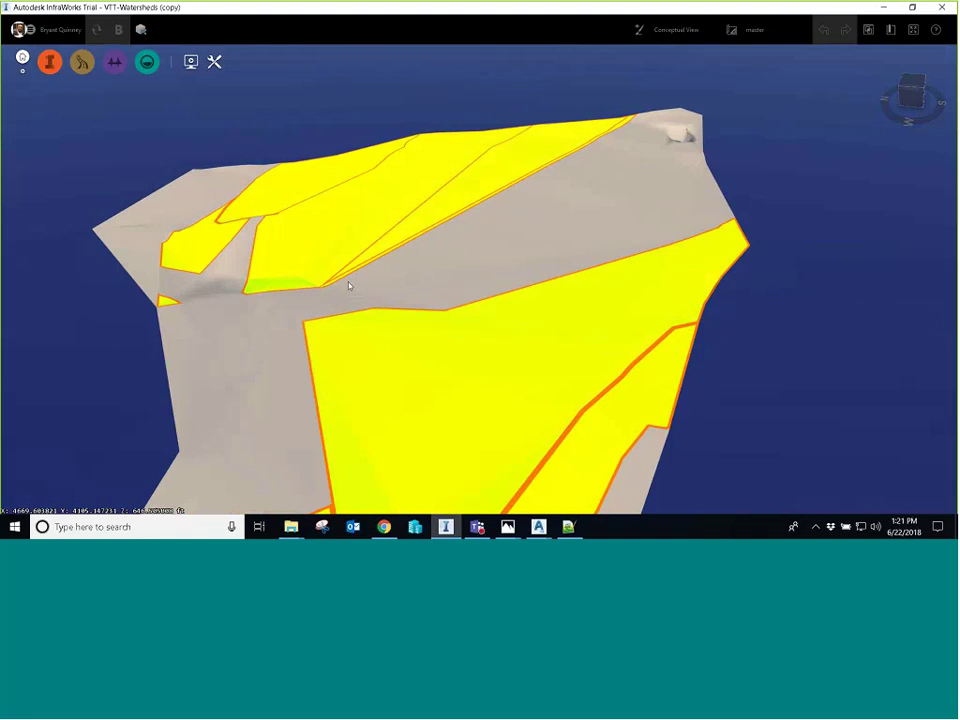
pyautogui.scroll(3, 348, 288)
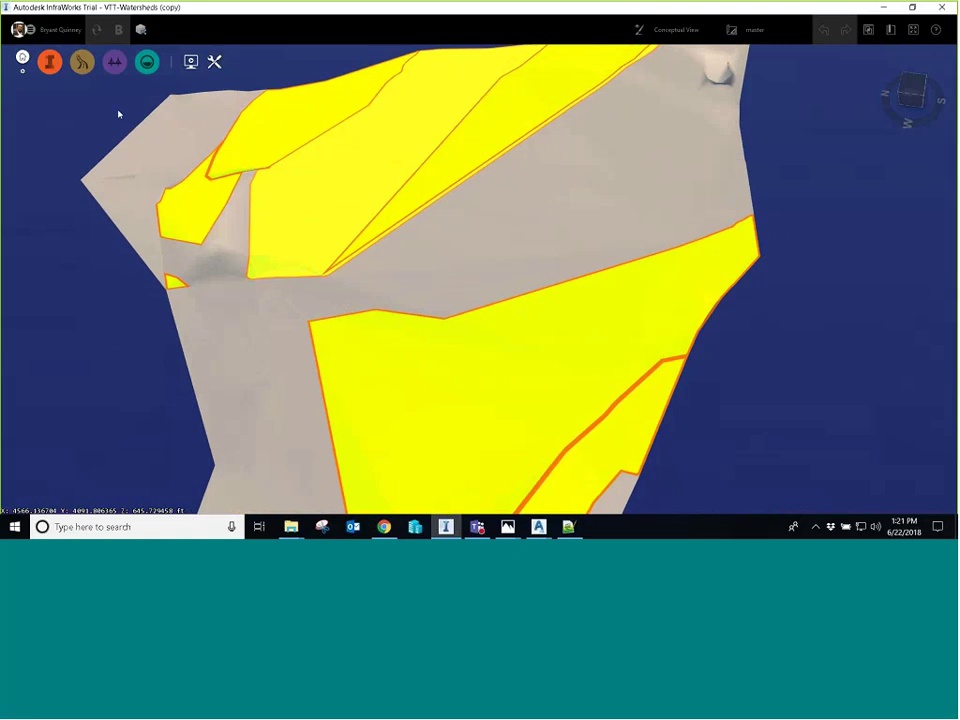
# Step: Draw a curved component road from the left across the terrain up to the ridge
pyautogui.moveTo(142, 66)
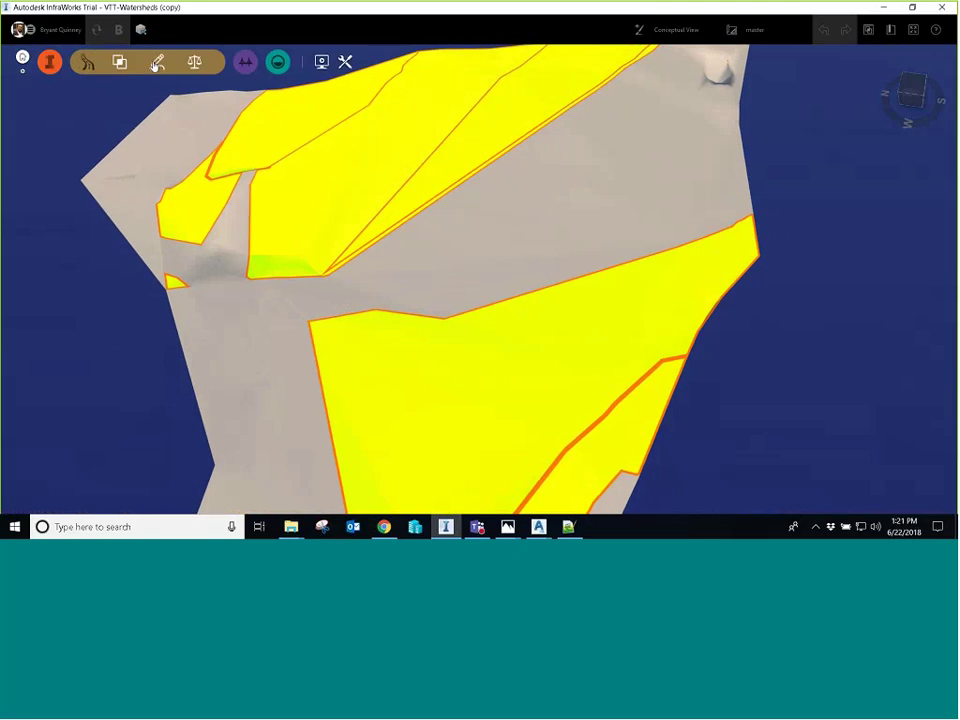
pyautogui.click(156, 63)
pyautogui.click(38, 104)
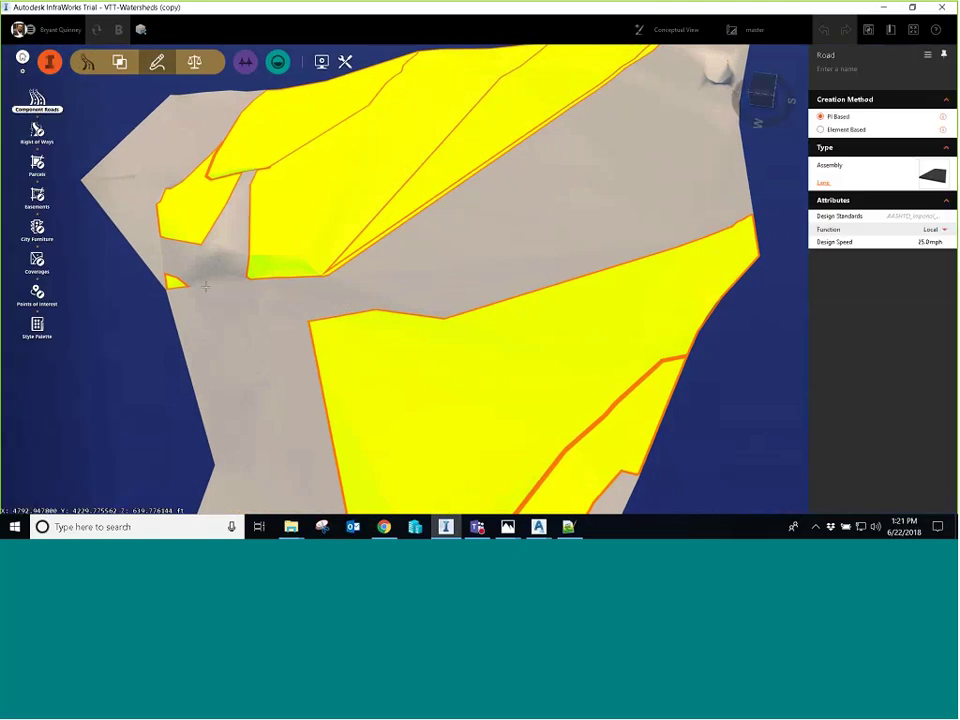
pyautogui.click(205, 287)
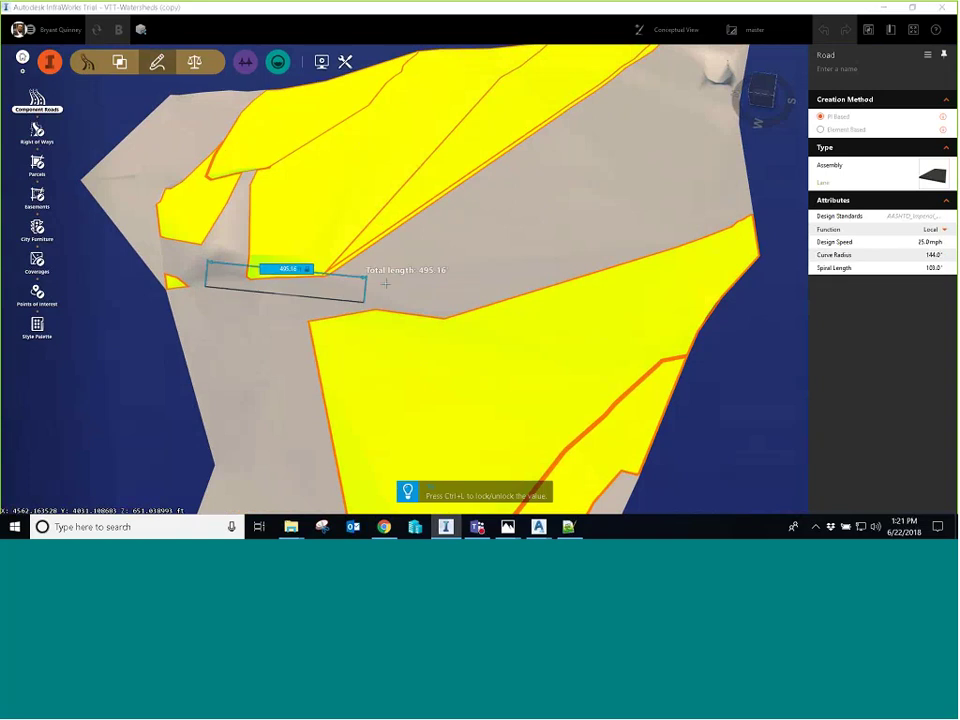
pyautogui.click(364, 299)
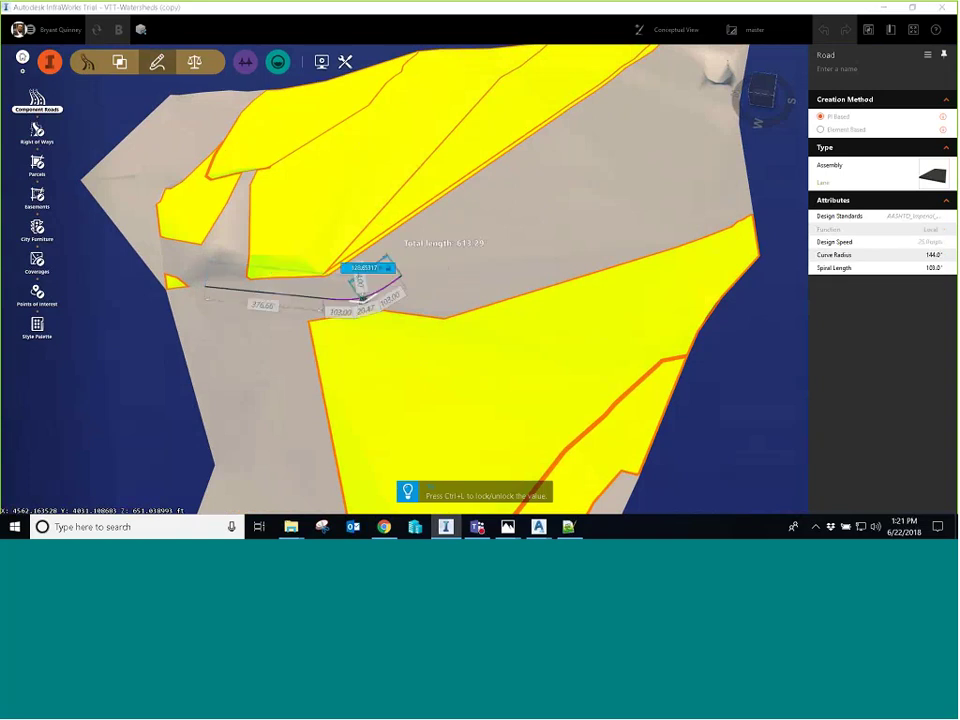
pyautogui.doubleClick(667, 117)
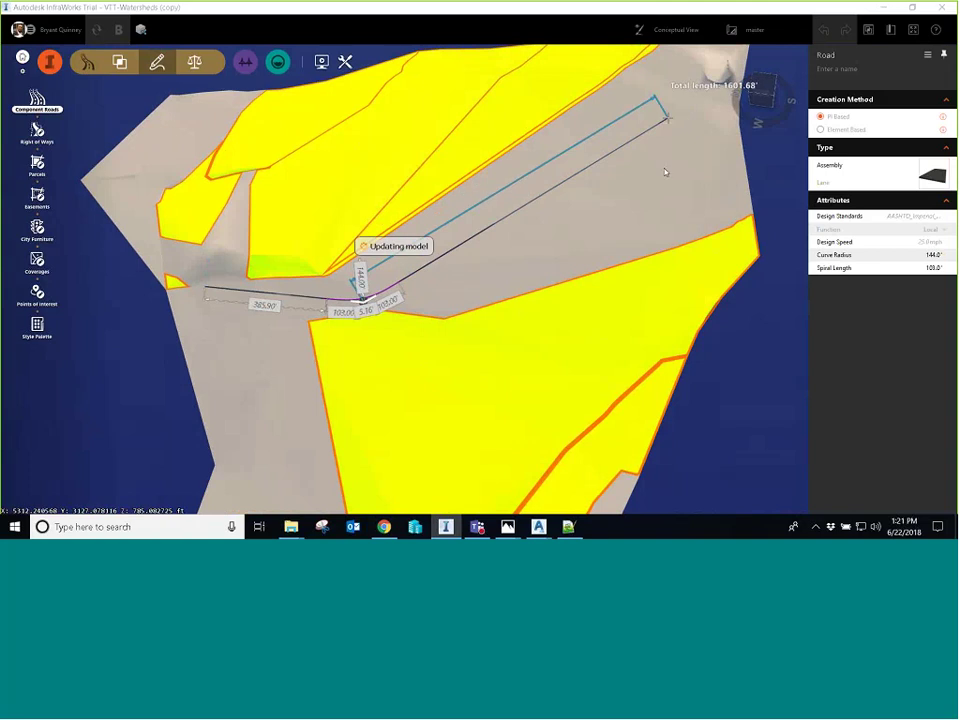
pyautogui.keyDown('shift'); pyautogui.moveTo(581, 242); pyautogui.dragTo(553, 364, button='middle'); pyautogui.keyUp('shift')
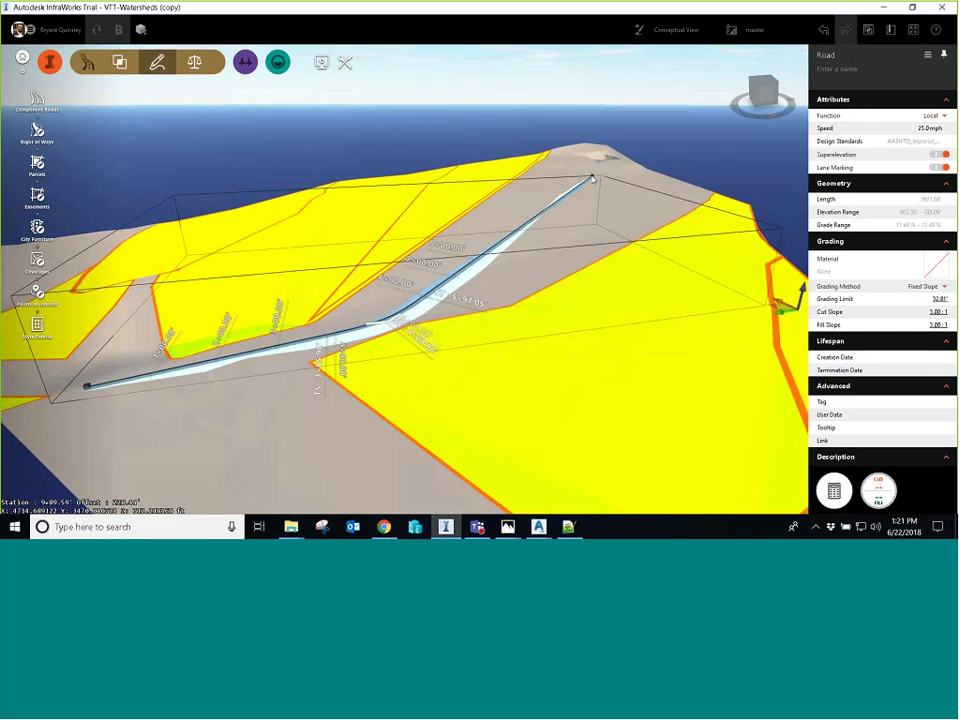
# Step: Adjust the station and elevation of the road's end vertex, then view the road diagonally
pyautogui.moveTo(591, 178)
pyautogui.moveTo(591, 178); pyautogui.dragTo(592, 209)
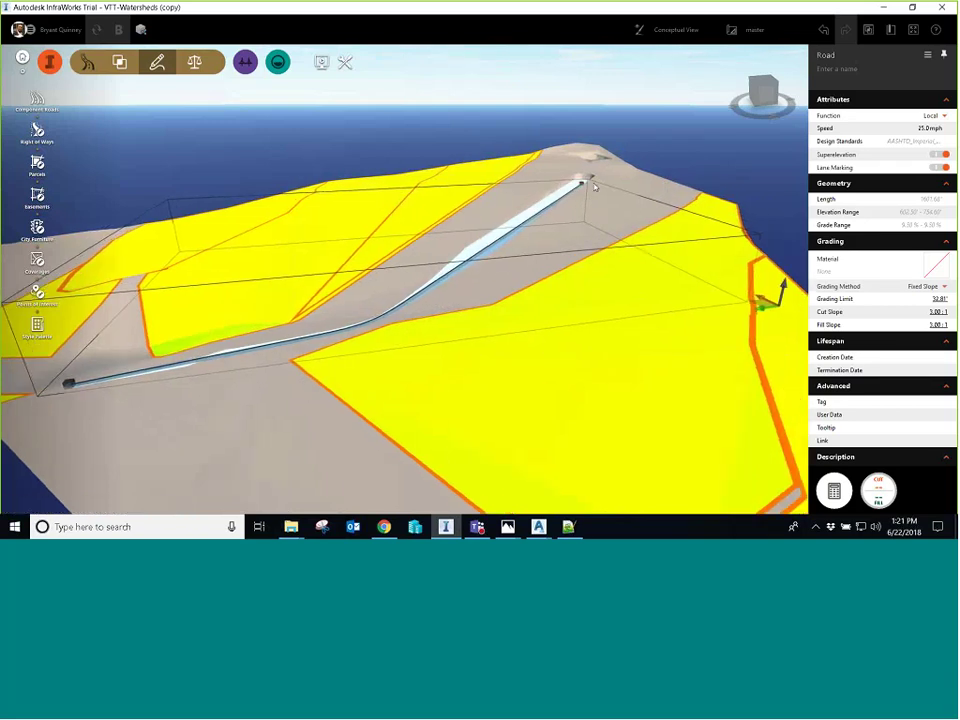
pyautogui.moveTo(583, 184); pyautogui.dragTo(572, 266)
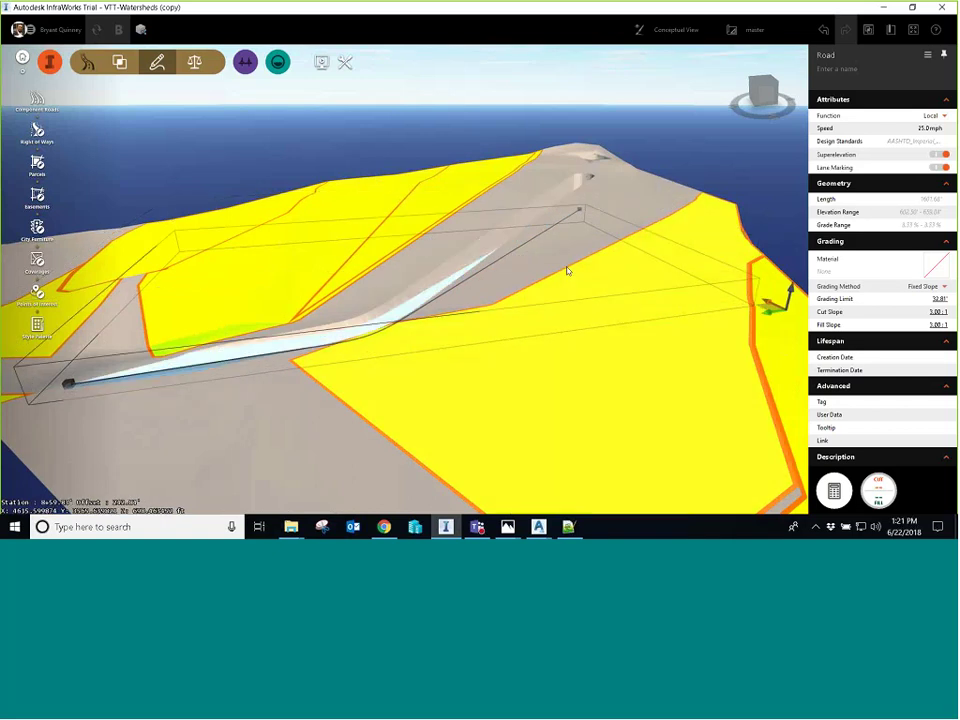
pyautogui.moveTo(568, 272); pyautogui.dragTo(662, 310, button='middle')
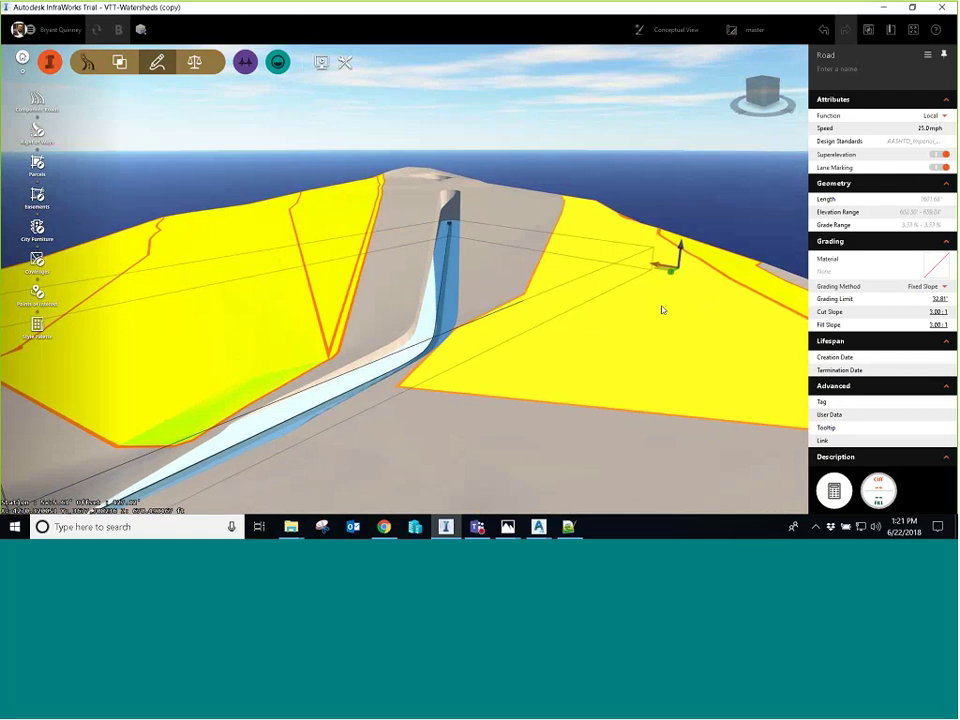
pyautogui.moveTo(651, 313); pyautogui.dragTo(248, 103, button='middle')
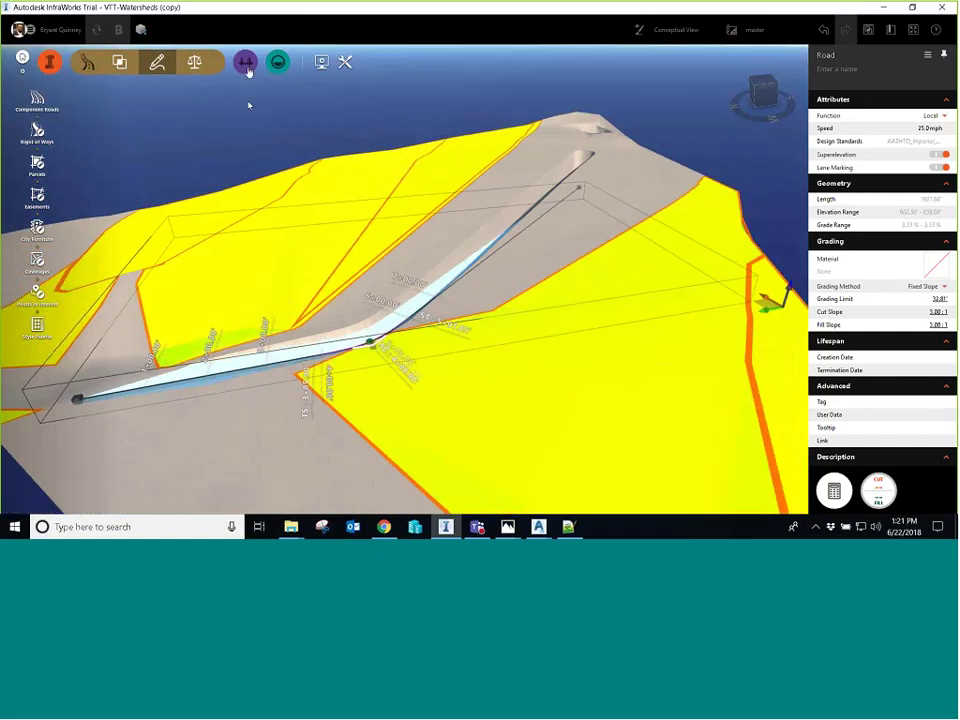
# Step: Use the Tunnel tool to place a trial tunnel between two stations on the road
pyautogui.click(246, 64)
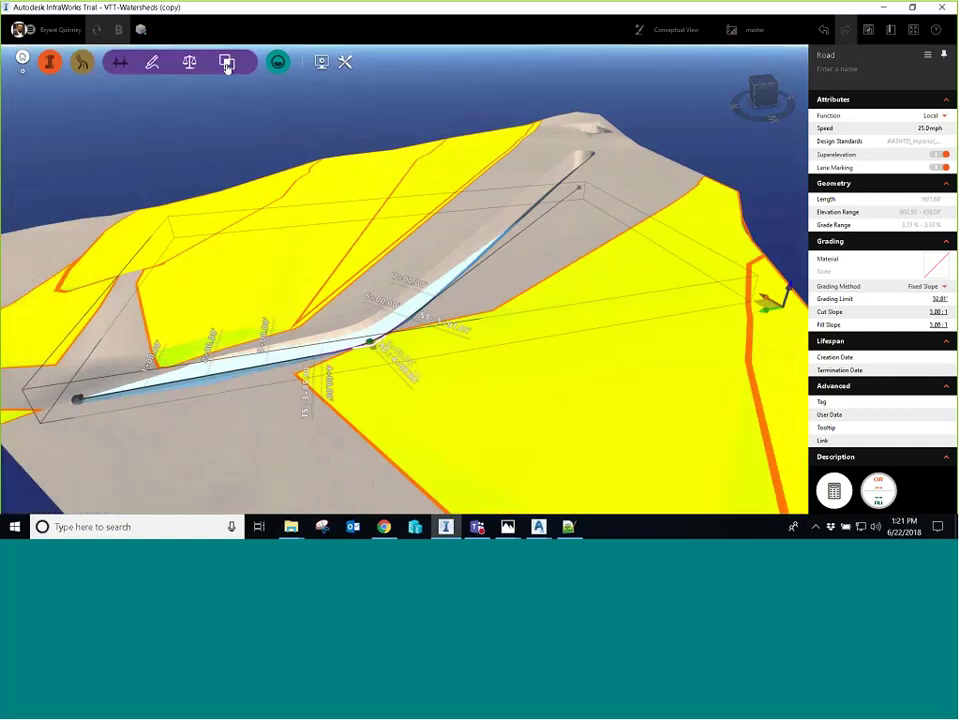
pyautogui.moveTo(155, 68)
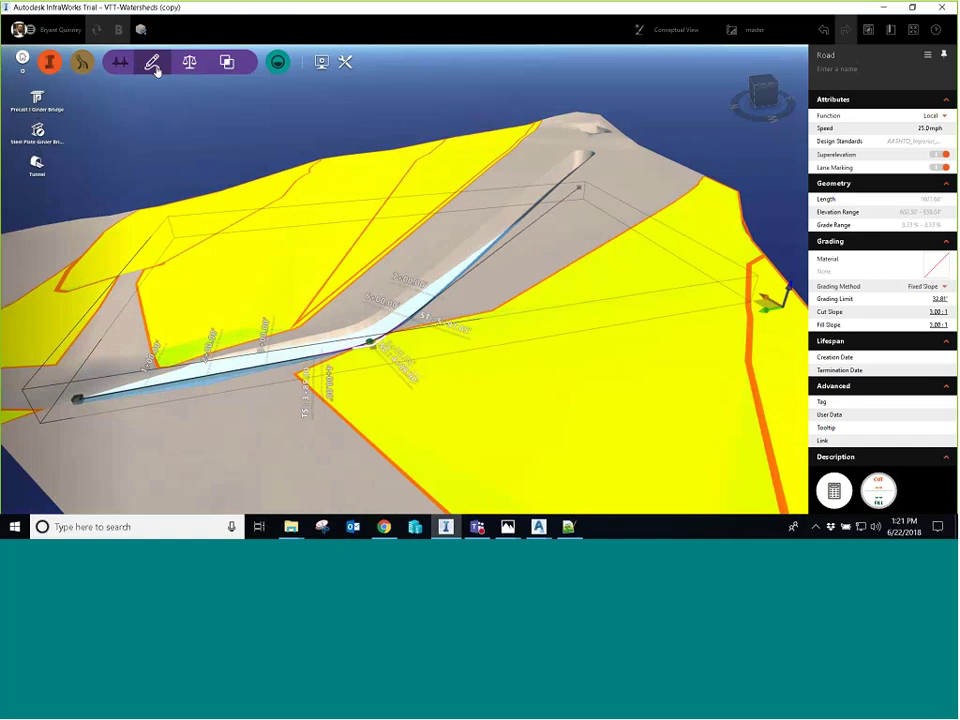
pyautogui.click(37, 166)
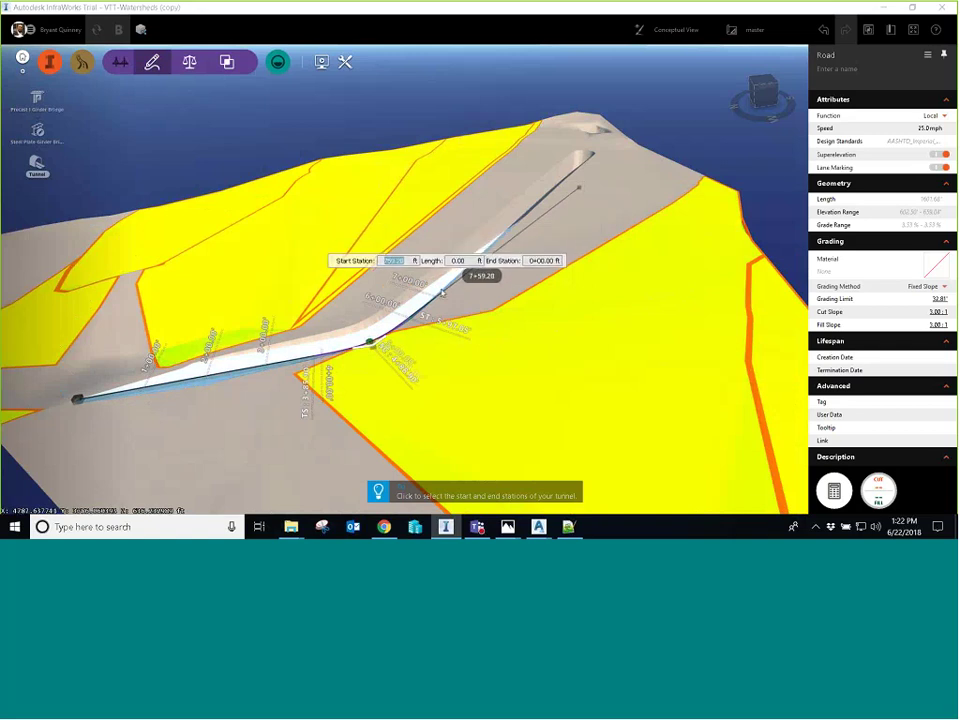
pyautogui.click(427, 297)
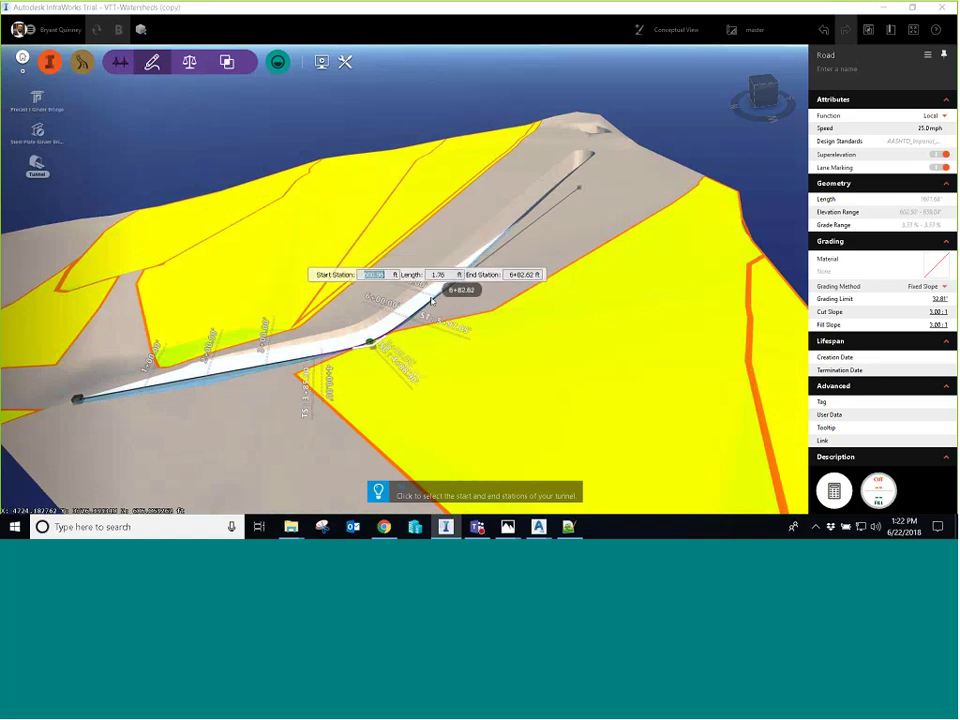
pyautogui.click(487, 268)
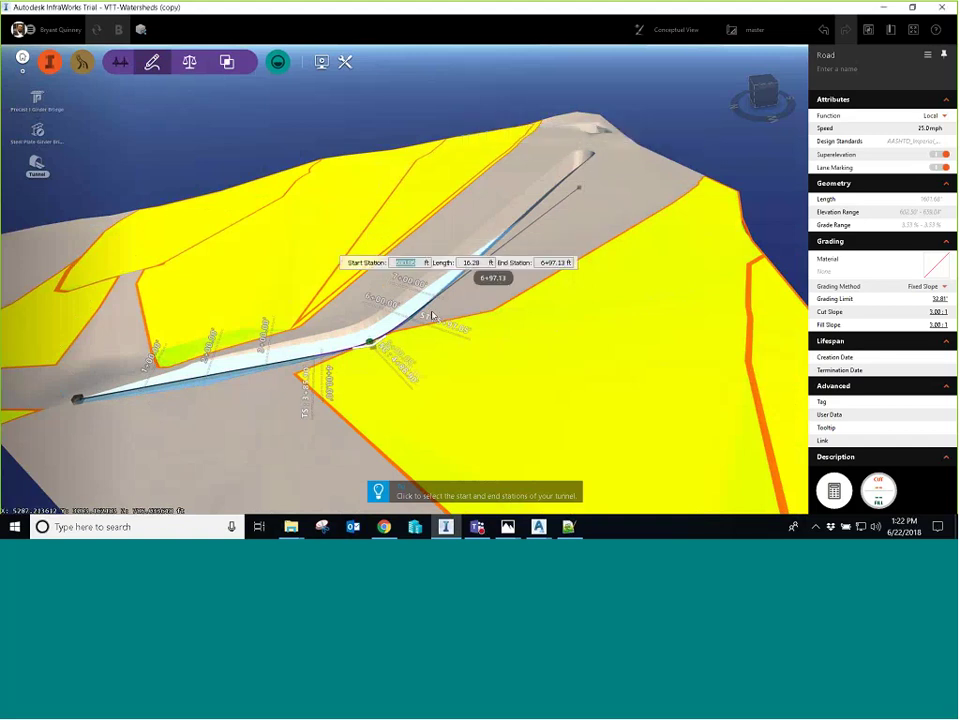
pyautogui.click(625, 285)
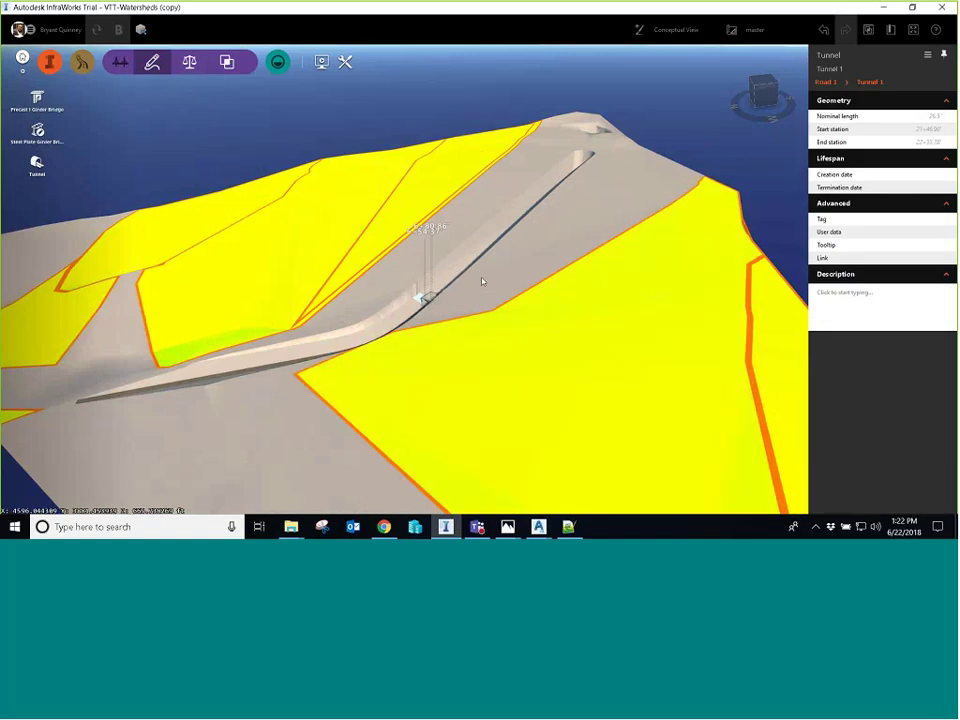
pyautogui.moveTo(481, 282)
pyautogui.mouseDown(button='middle')
pyautogui.moveTo(489, 313)
pyautogui.moveTo(504, 311)
pyautogui.moveTo(489, 315)
pyautogui.moveTo(492, 266)
pyautogui.mouseUp(button='middle')
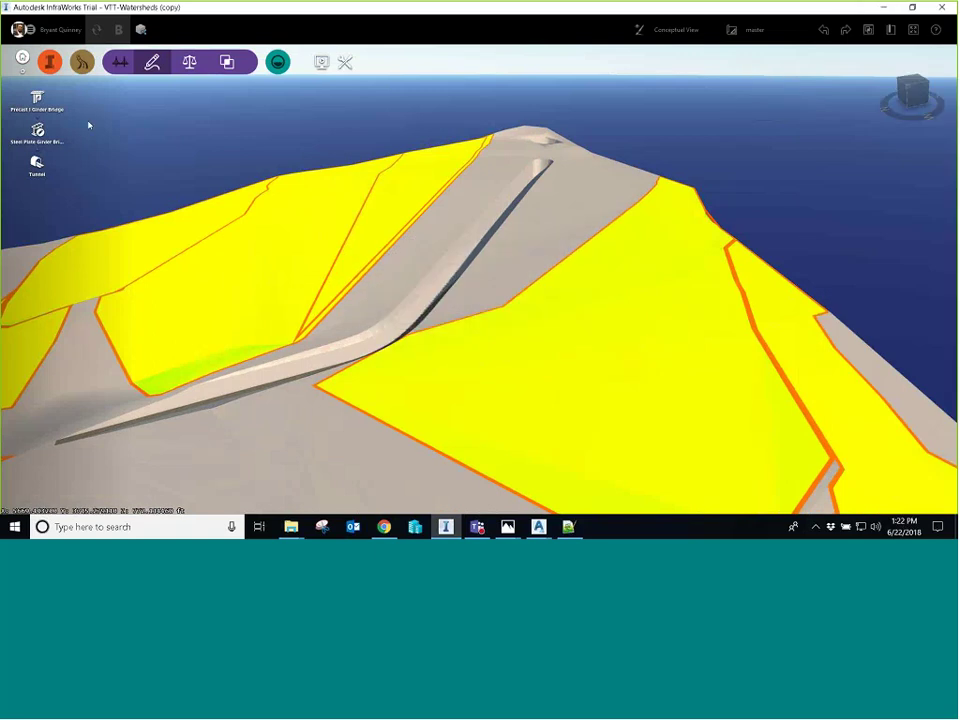
# Step: Add Tunnel 1 from station 7+42.33 to about 12+18.47 through the ridge
pyautogui.click(37, 163)
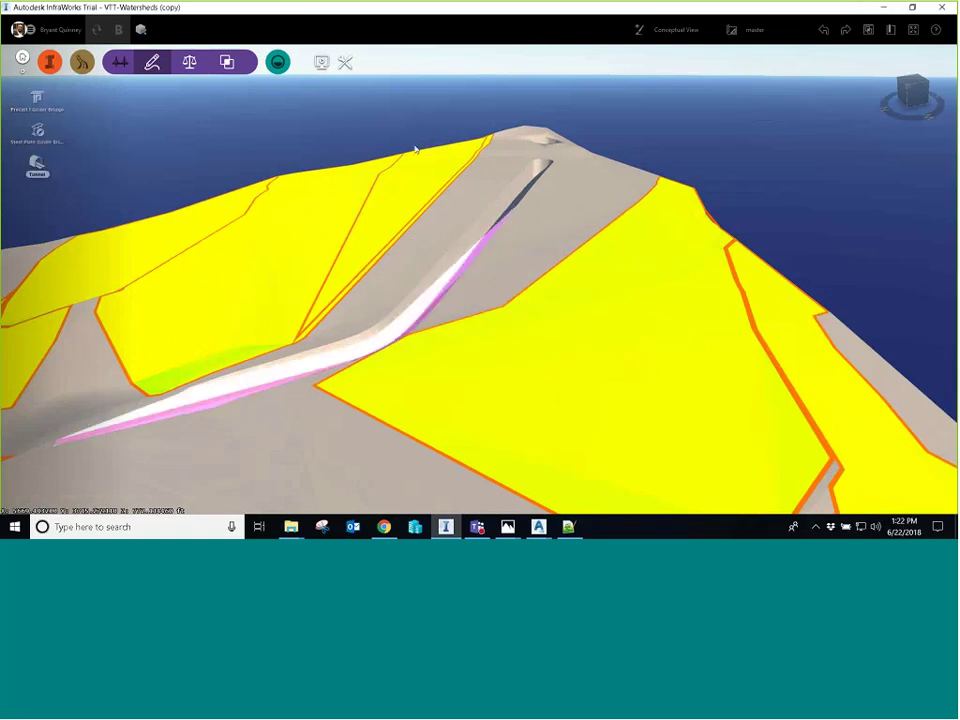
pyautogui.click(445, 296)
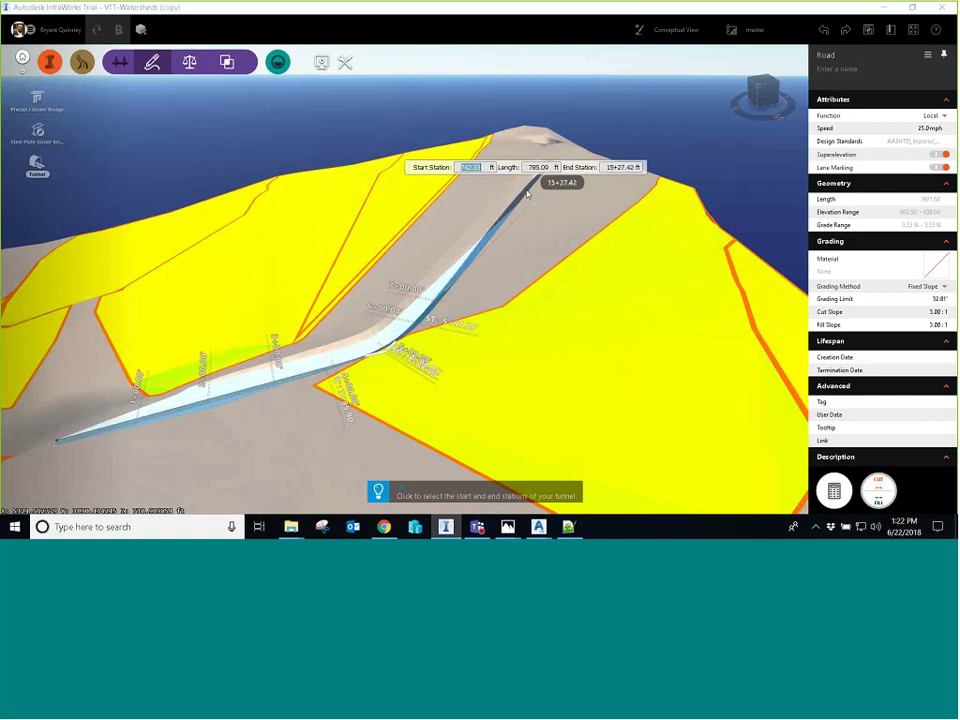
pyautogui.click(567, 196)
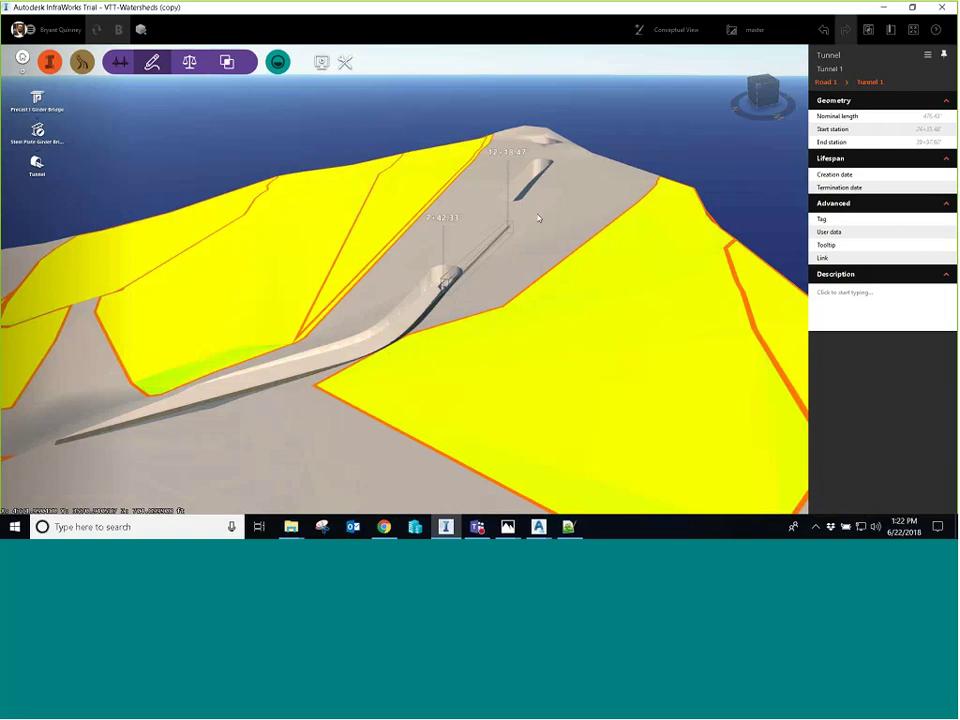
# Step: Zoom and tilt in close to the new tunnel portal
pyautogui.scroll(2, 536, 212)
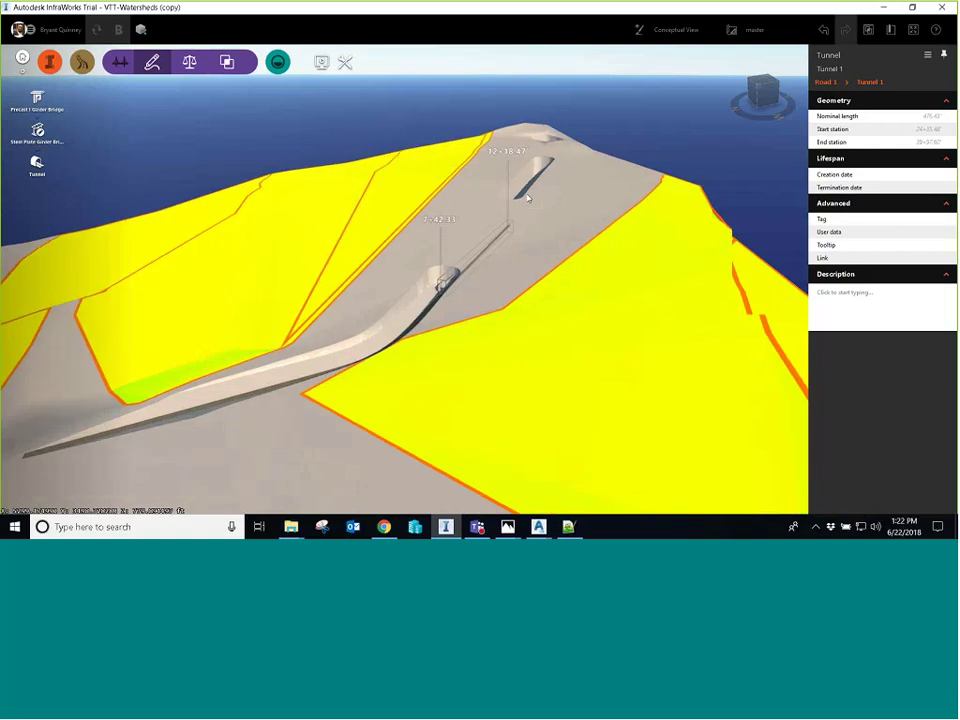
pyautogui.scroll(3, 436, 280)
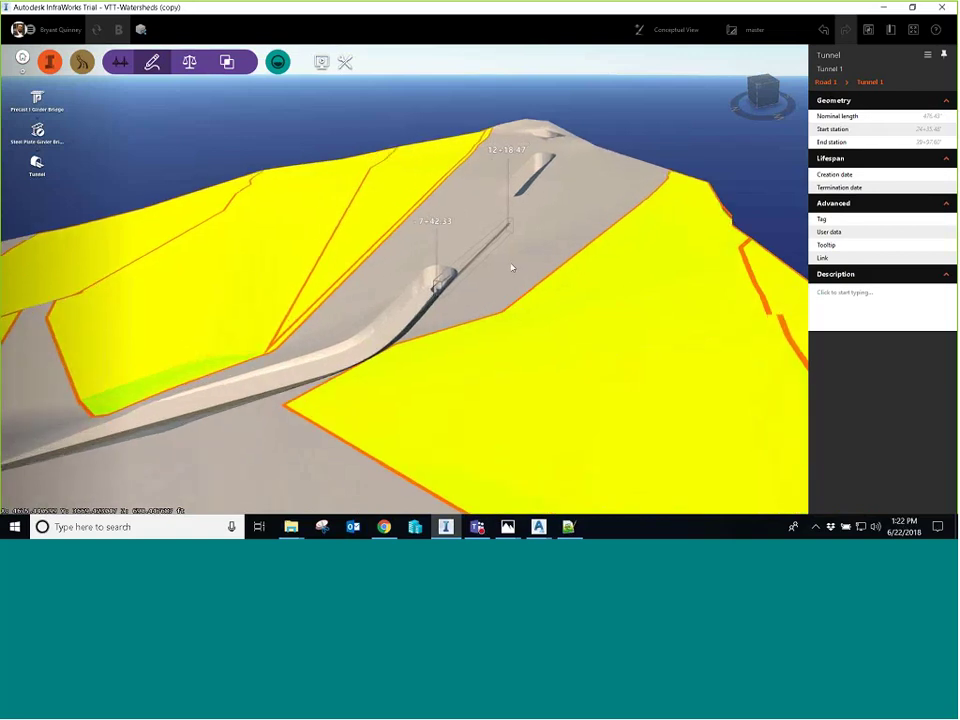
pyautogui.moveTo(436, 280); pyautogui.dragTo(446, 435, button='middle')
pyautogui.scroll(5, 394, 374)
pyautogui.scroll(2, 437, 402)
pyautogui.scroll(5, 437, 402)
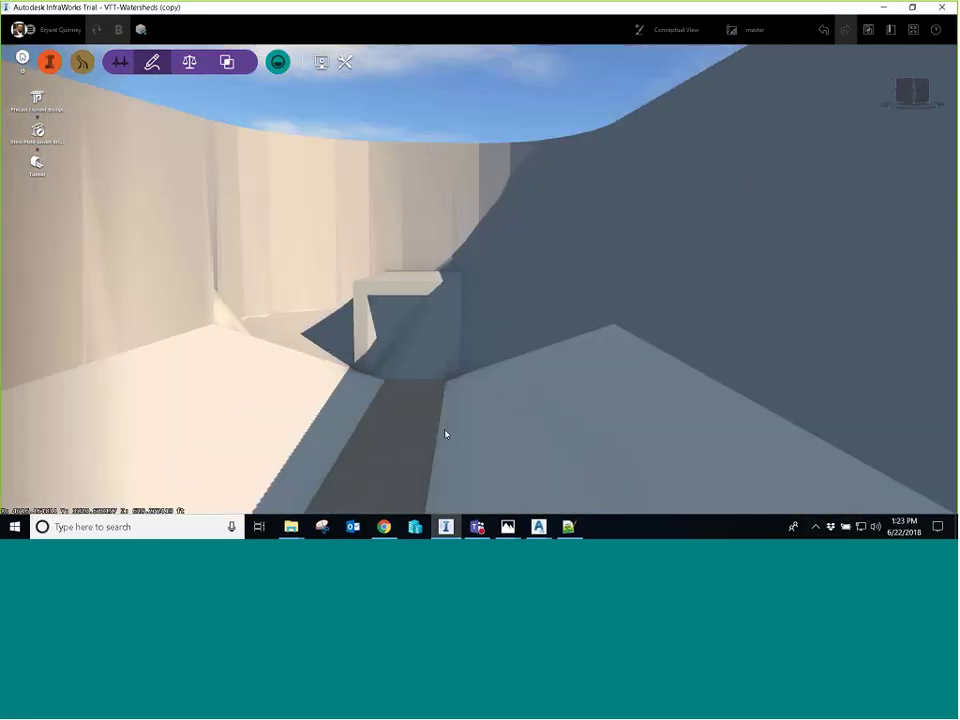
pyautogui.scroll(-5, 446, 431)
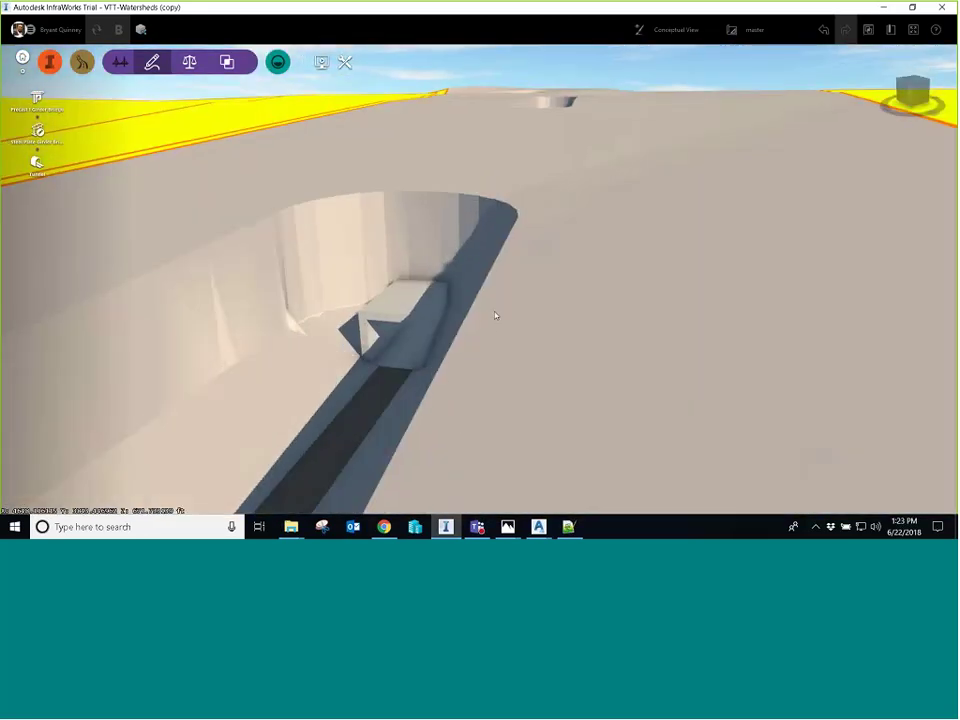
# Step: Select Tunnel 1's Segment 1 to show its Rectangle CIP concrete section properties
pyautogui.click(435, 300)
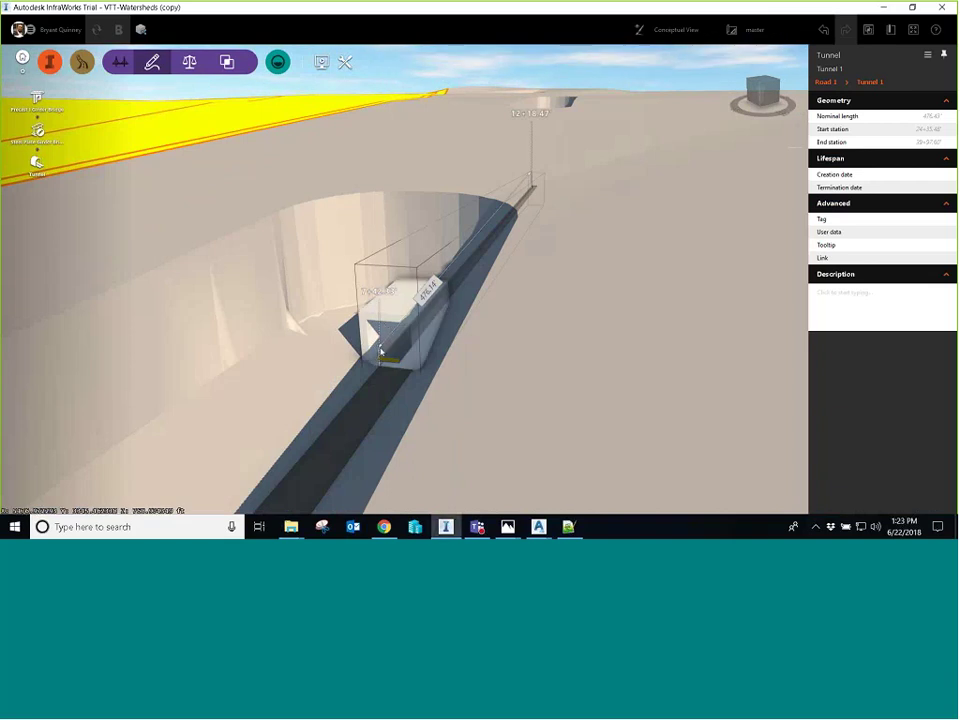
pyautogui.press('Escape')
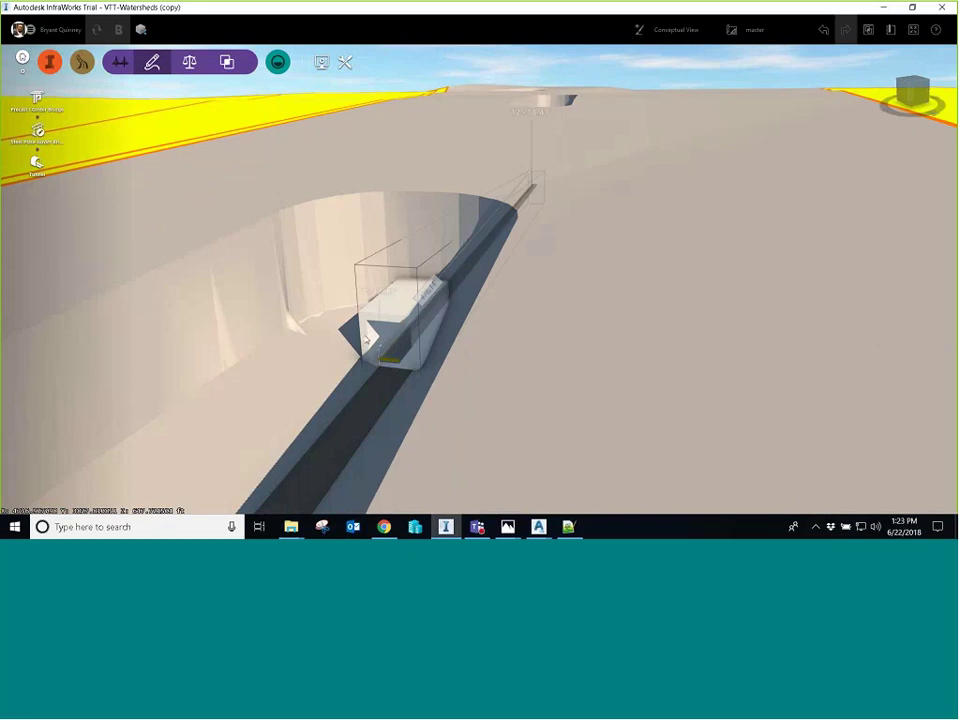
pyautogui.click(369, 335)
pyautogui.click(380, 345)
# Step: Select the segment's cross section and review its Corridor, Sidewalk and Drainage properties
pyautogui.click(388, 330)
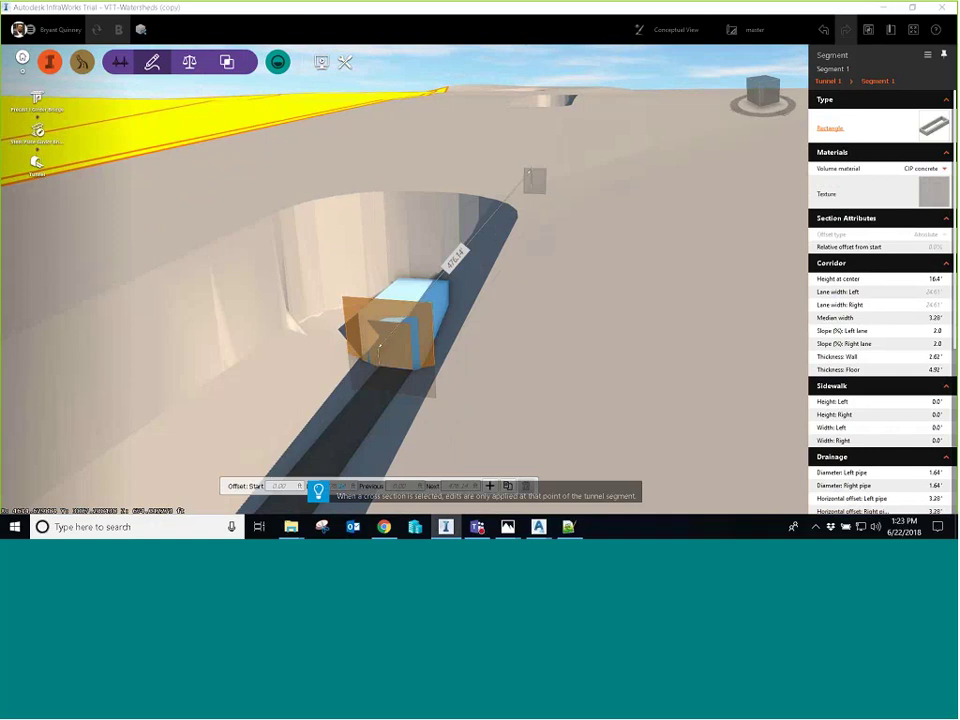
pyautogui.scroll(-2, 897, 245)
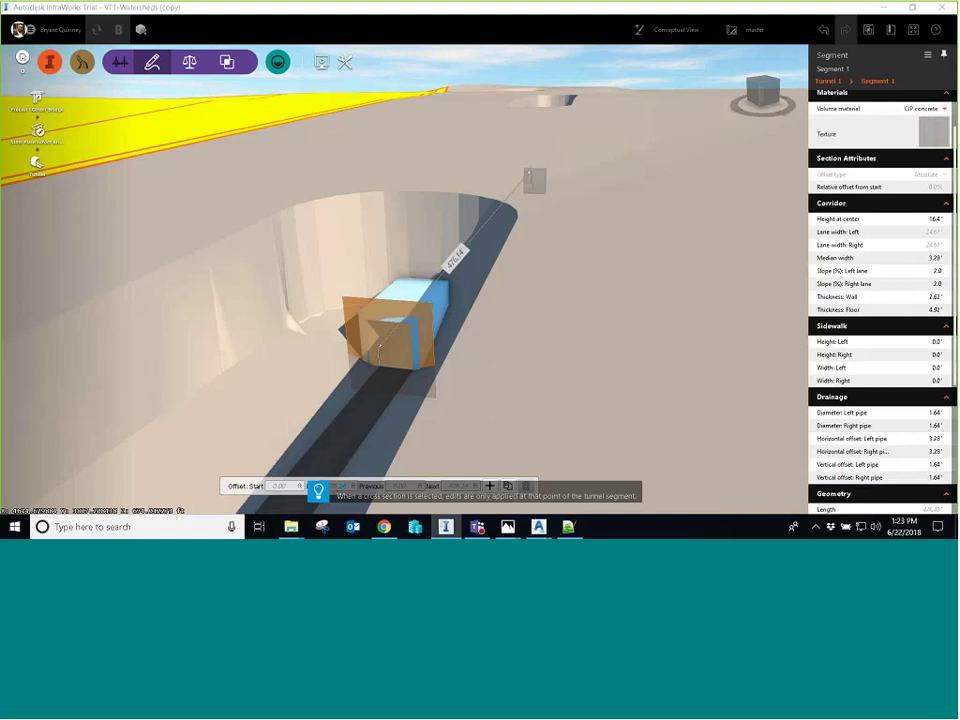
pyautogui.scroll(-1, 890, 235)
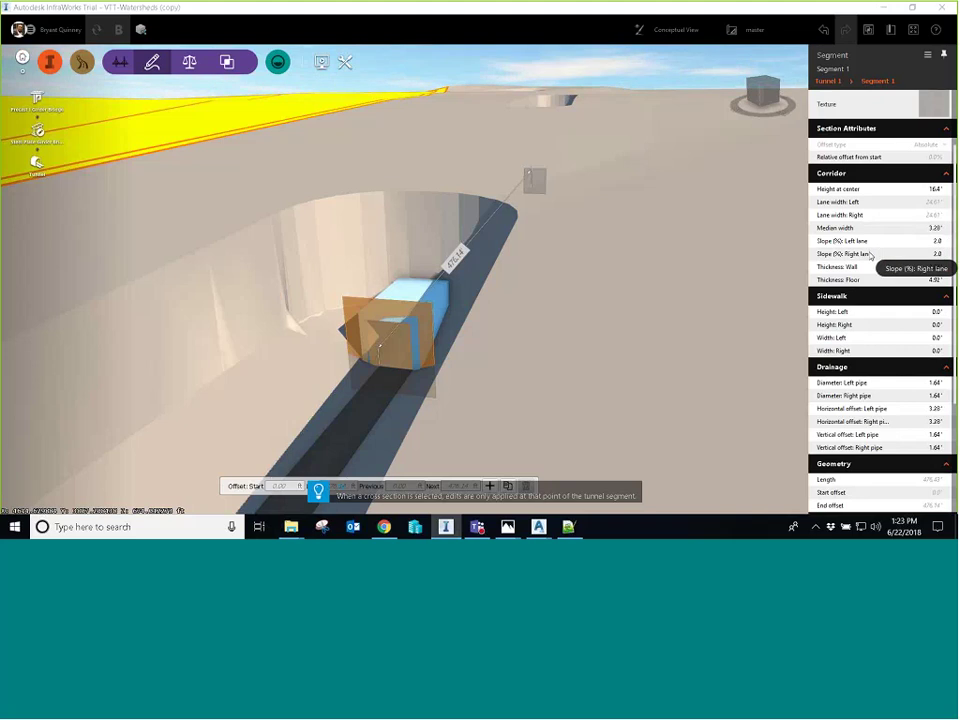
pyautogui.scroll(-3, 870, 260)
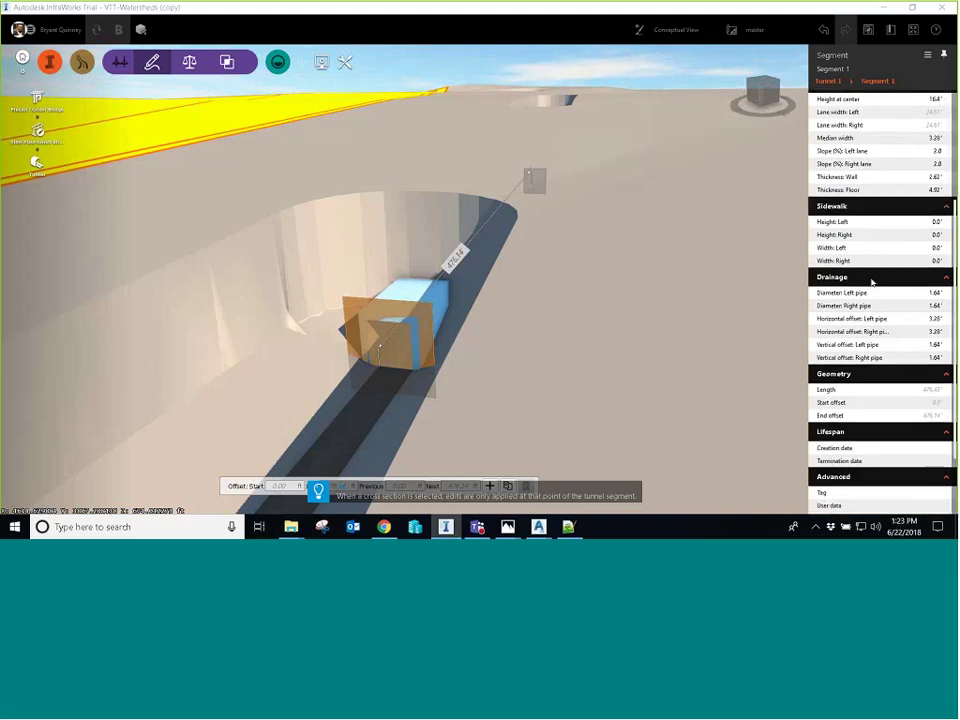
pyautogui.scroll(-2, 872, 282)
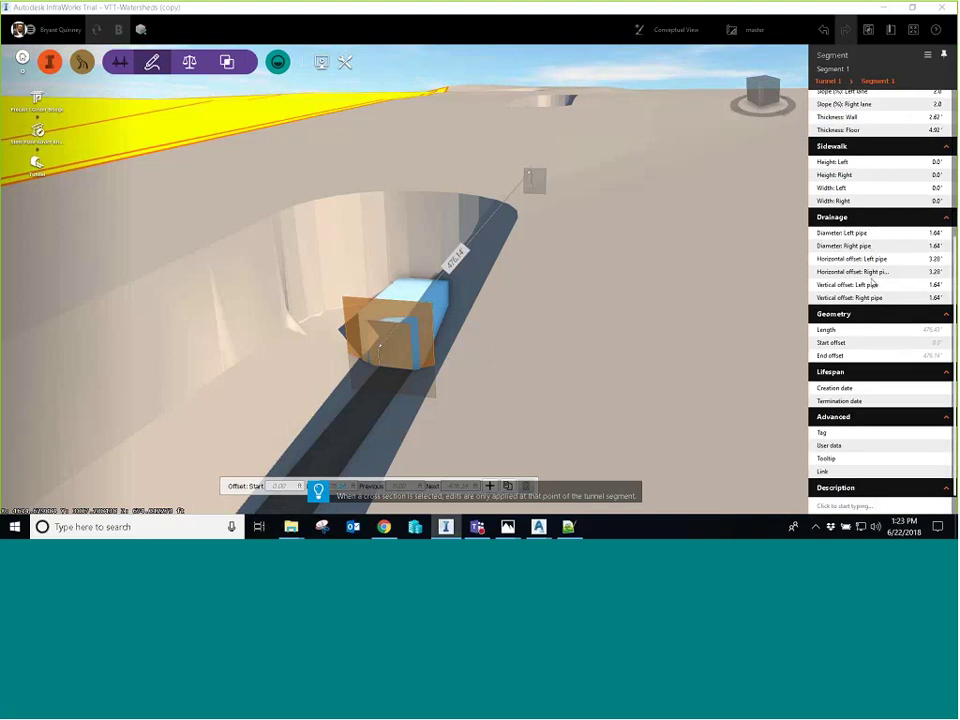
pyautogui.scroll(-1, 872, 284)
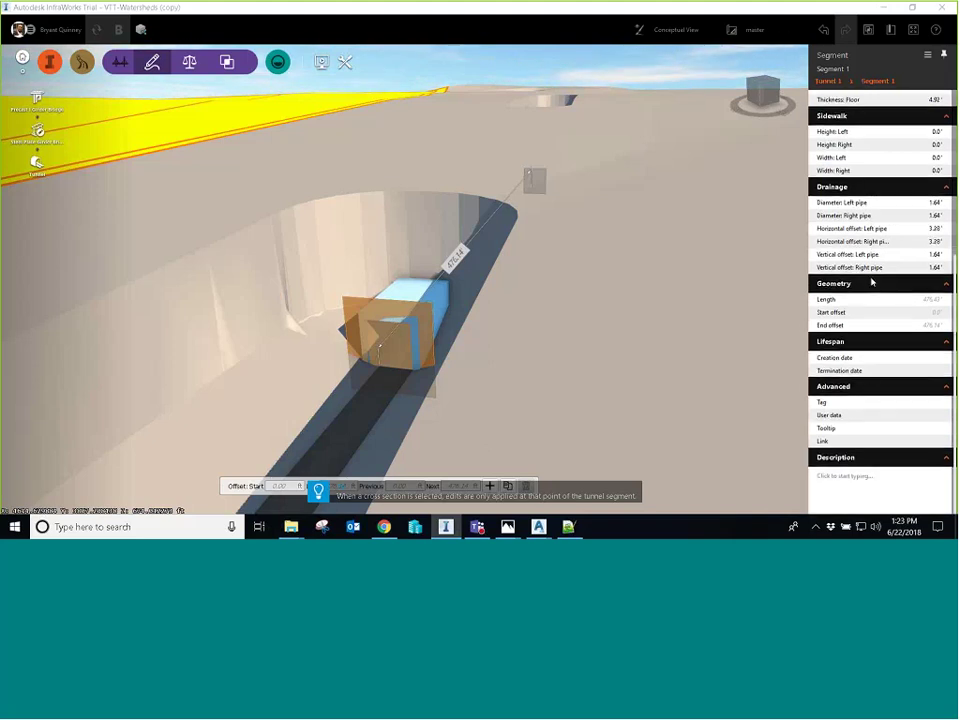
pyautogui.scroll(3, 887, 297)
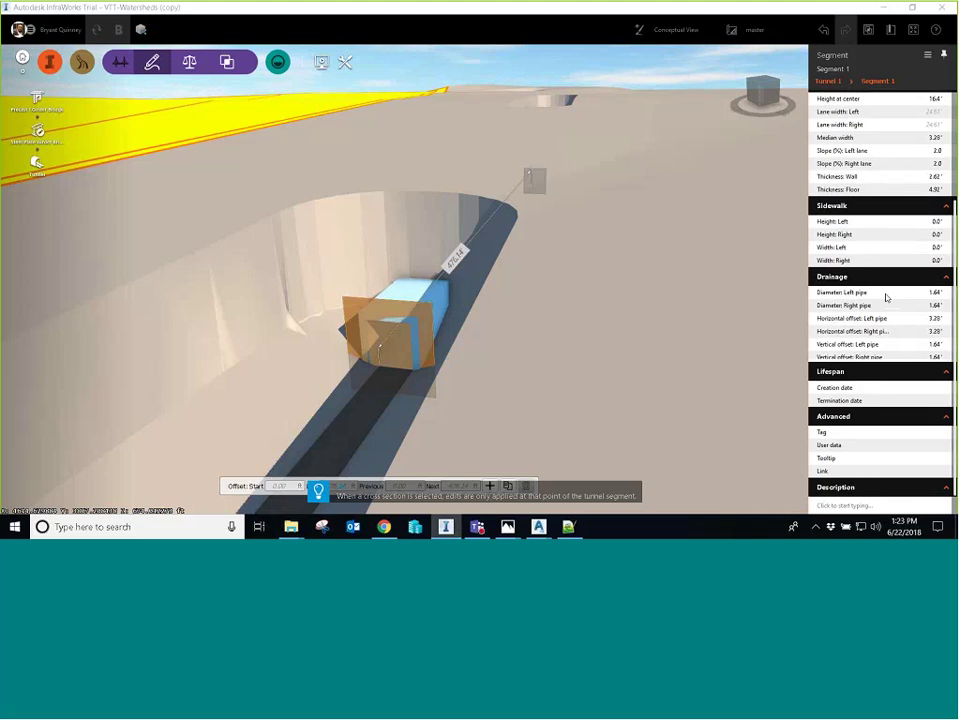
pyautogui.scroll(2, 887, 297)
pyautogui.scroll(1, 635, 80)
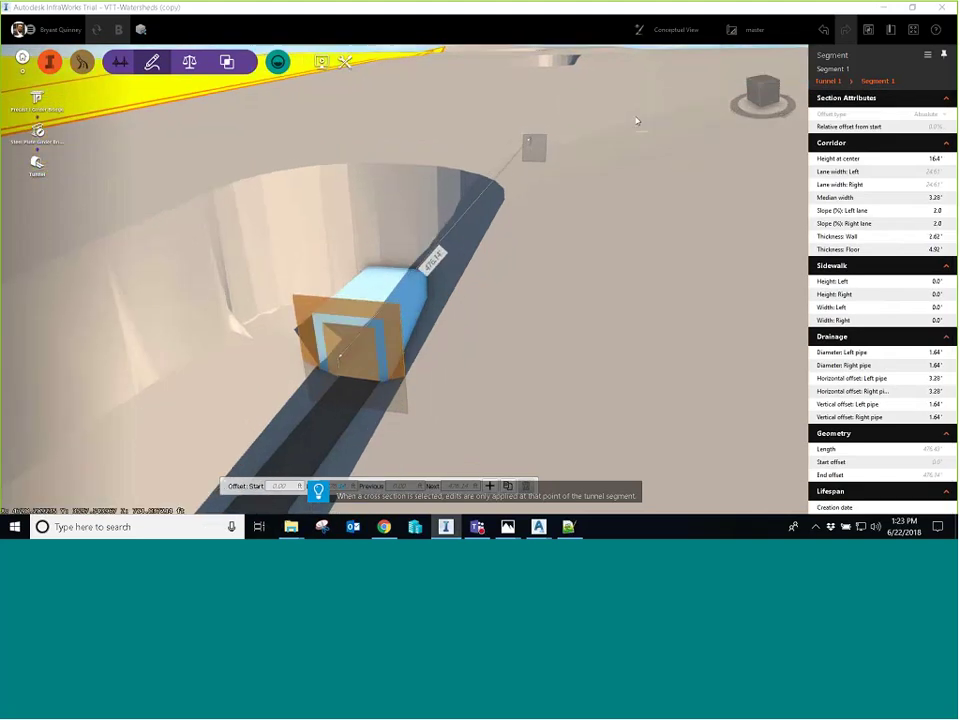
pyautogui.scroll(-4, 634, 137)
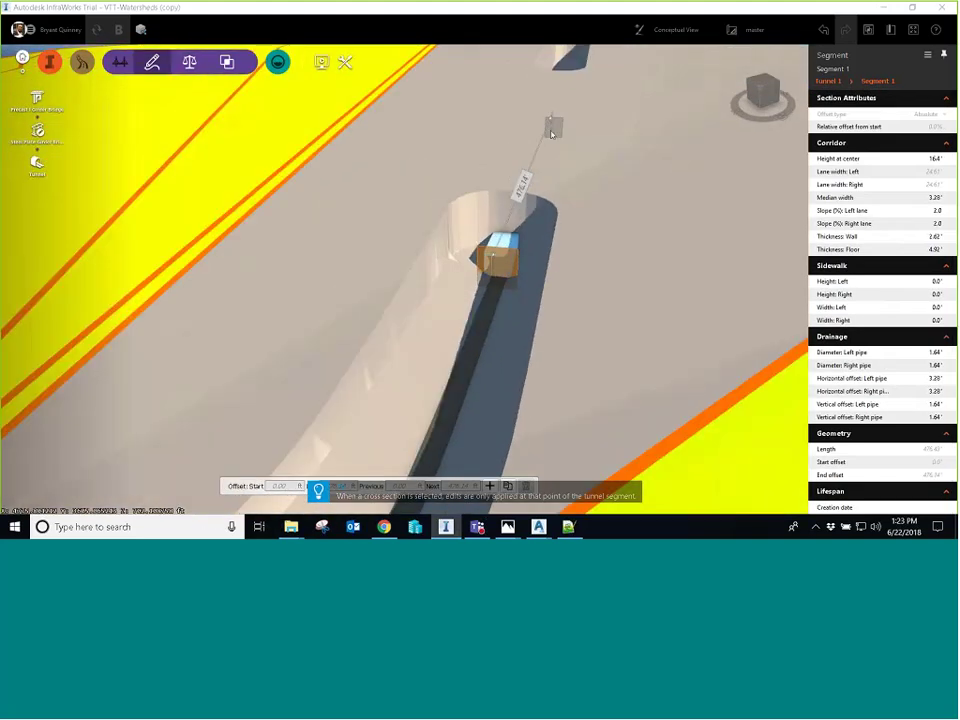
# Step: Check the far-end cross section, then delete the tunnel from Road 1
pyautogui.click(552, 126)
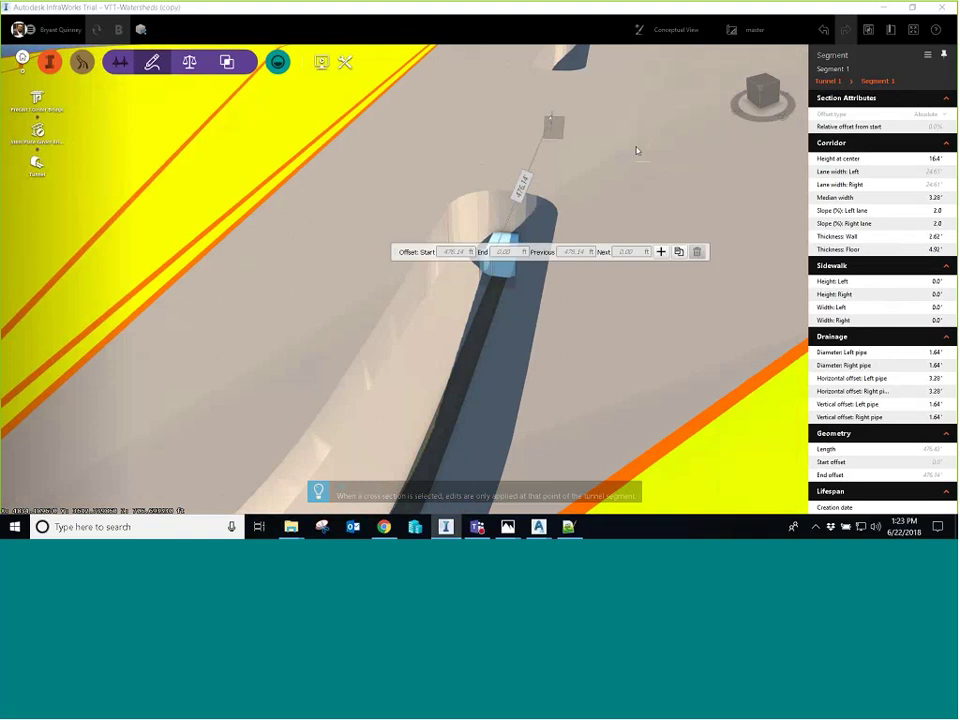
pyautogui.scroll(-5, 636, 150)
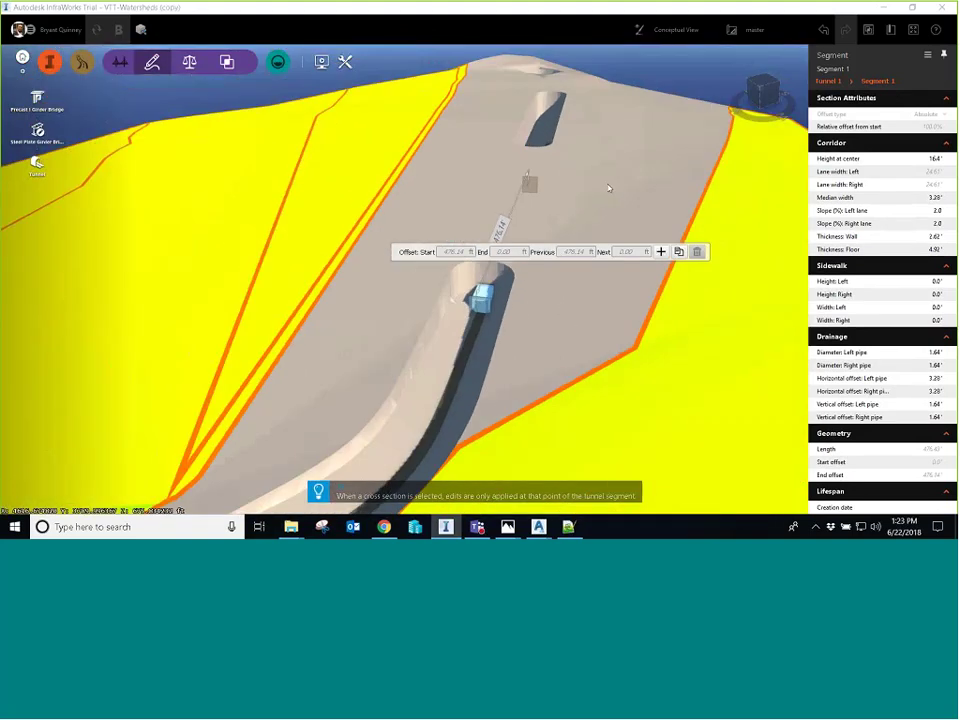
pyautogui.click(619, 145)
pyautogui.moveTo(619, 145); pyautogui.dragTo(578, 150, button='middle')
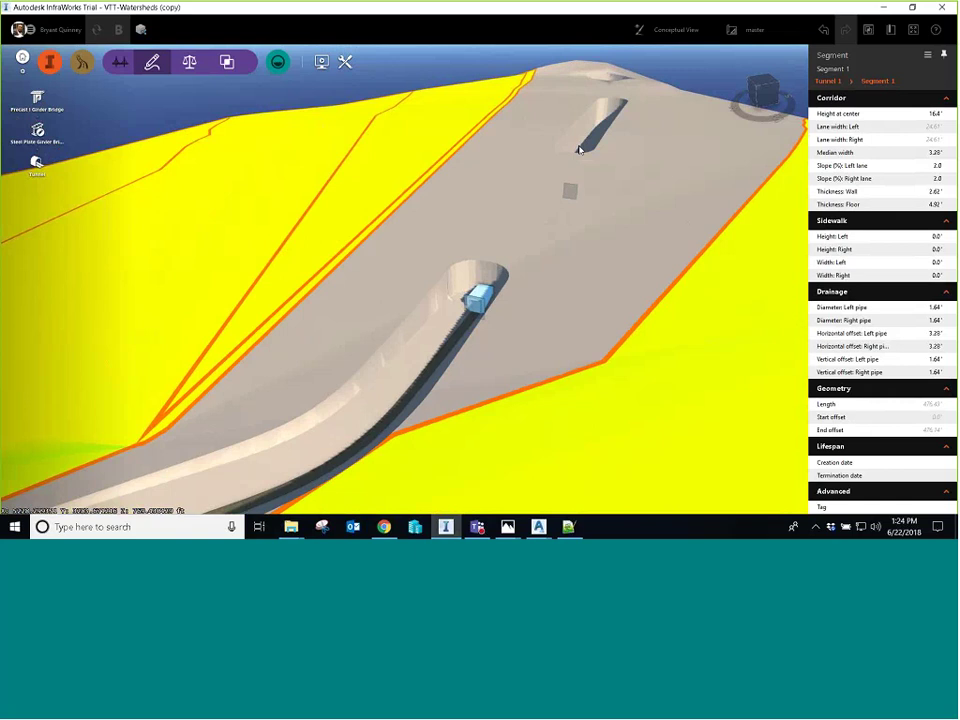
pyautogui.moveTo(578, 150); pyautogui.dragTo(490, 290, button='middle')
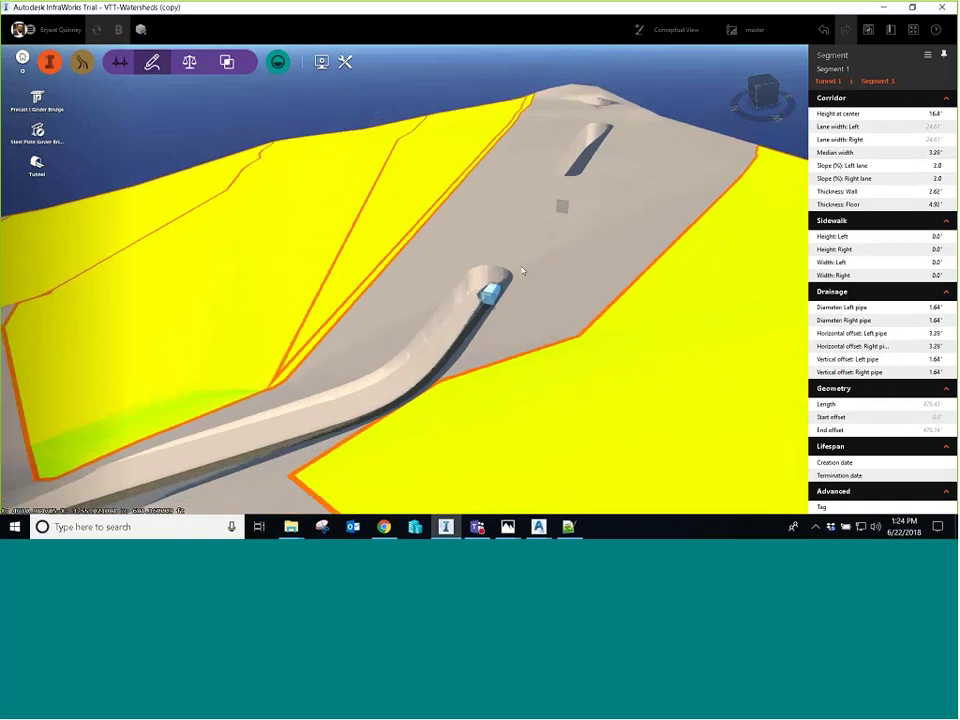
pyautogui.press('Delete')
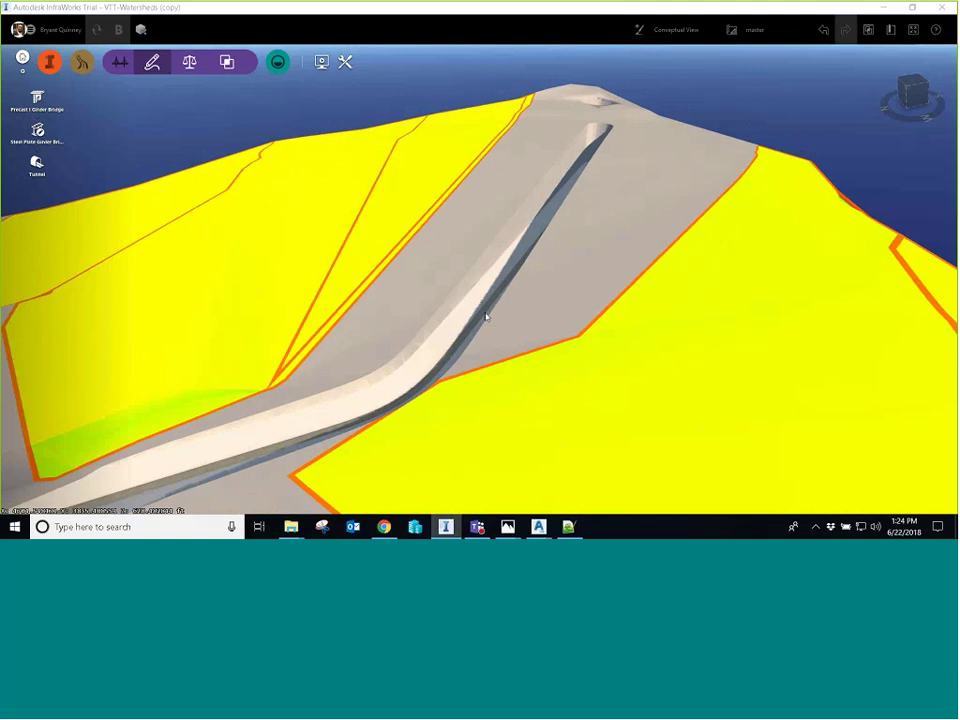
# Step: Delete Road 1 from the ridge and display the Line Girder Analysis and Quantities tools
pyautogui.click(489, 317)
pyautogui.press('Delete')
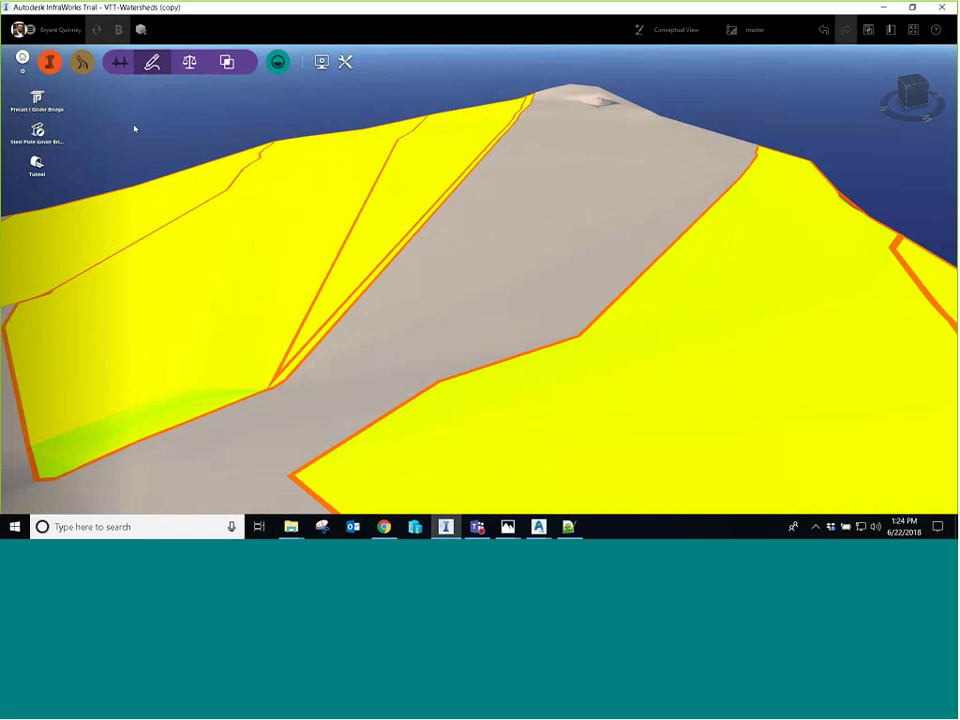
pyautogui.moveTo(227, 62)
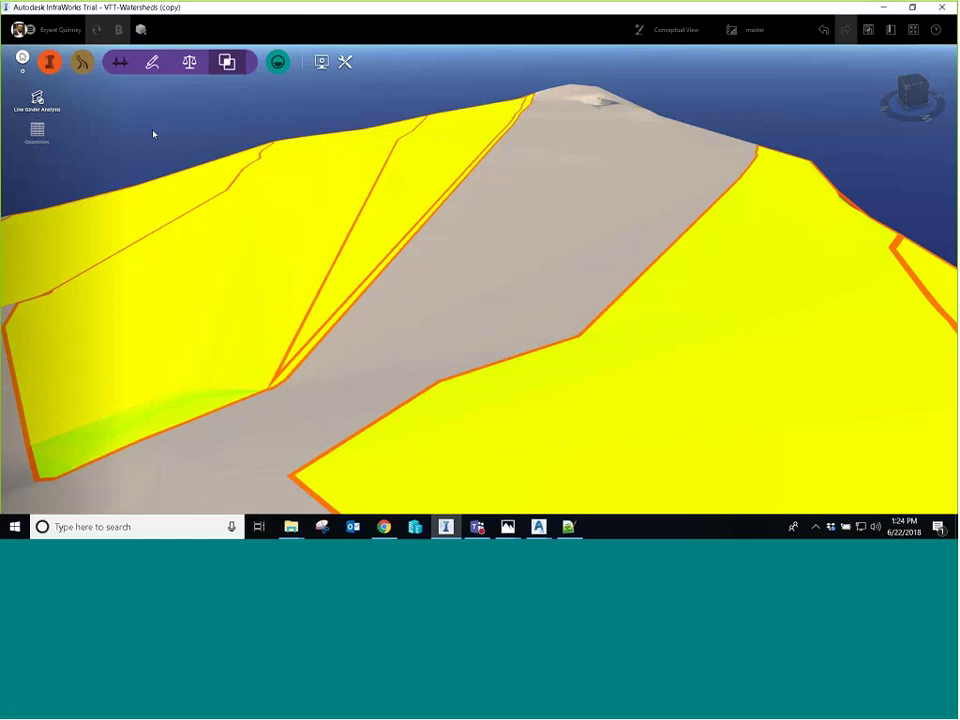
# Step: Draw a two-part component road with a bend point along the valley
pyautogui.scroll(-2, 315, 180)
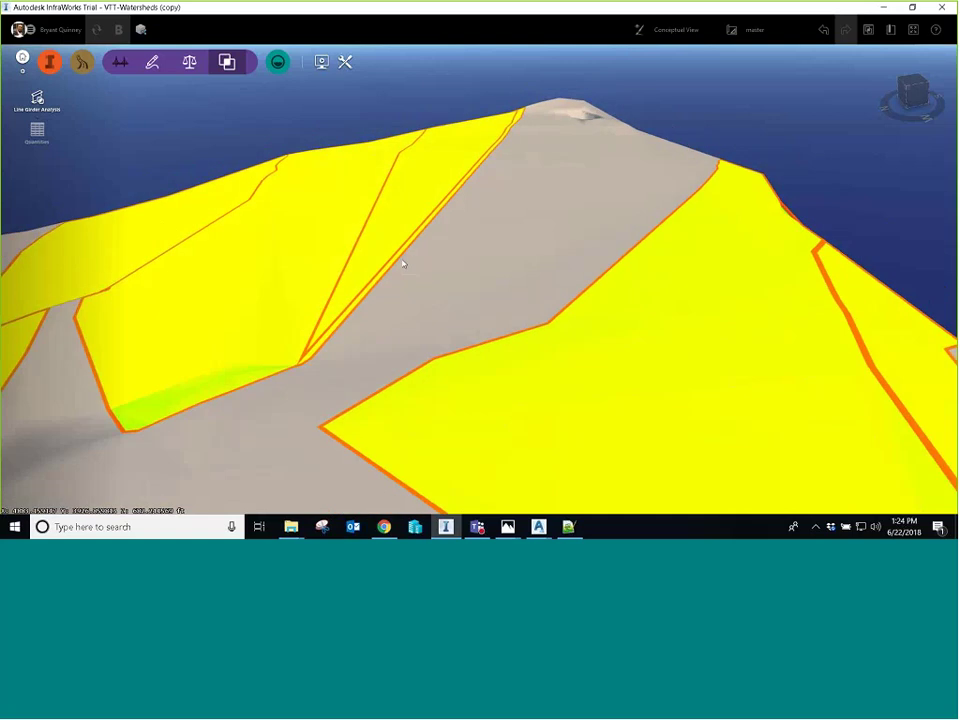
pyautogui.keyDown('shift'); pyautogui.moveTo(403, 264); pyautogui.dragTo(391, 382, button='middle'); pyautogui.keyUp('shift')
pyautogui.click(49, 62)
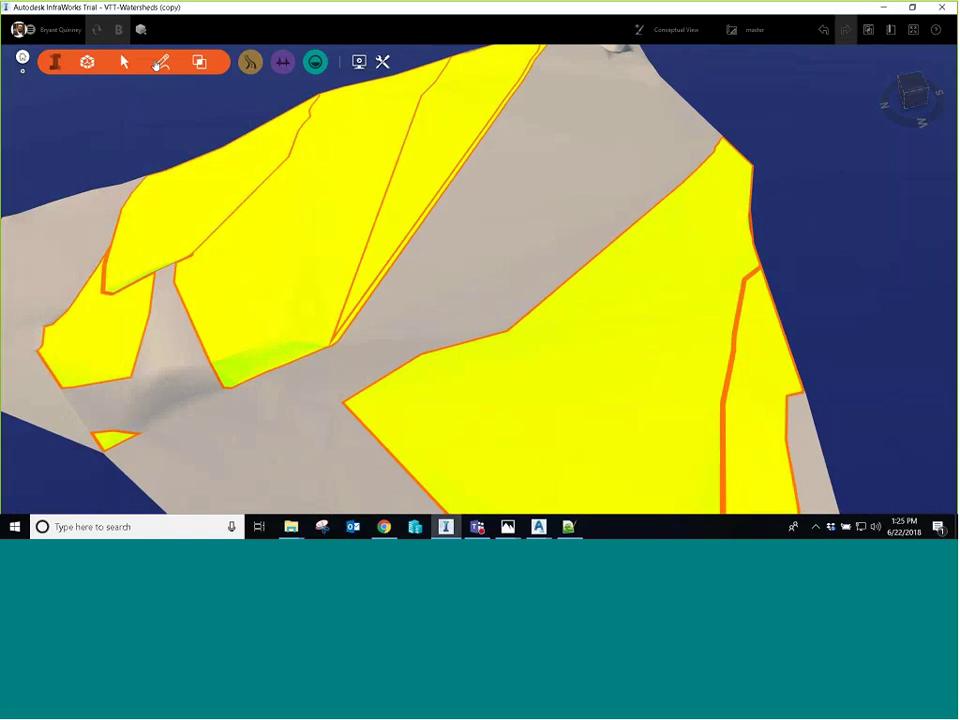
pyautogui.click(161, 62)
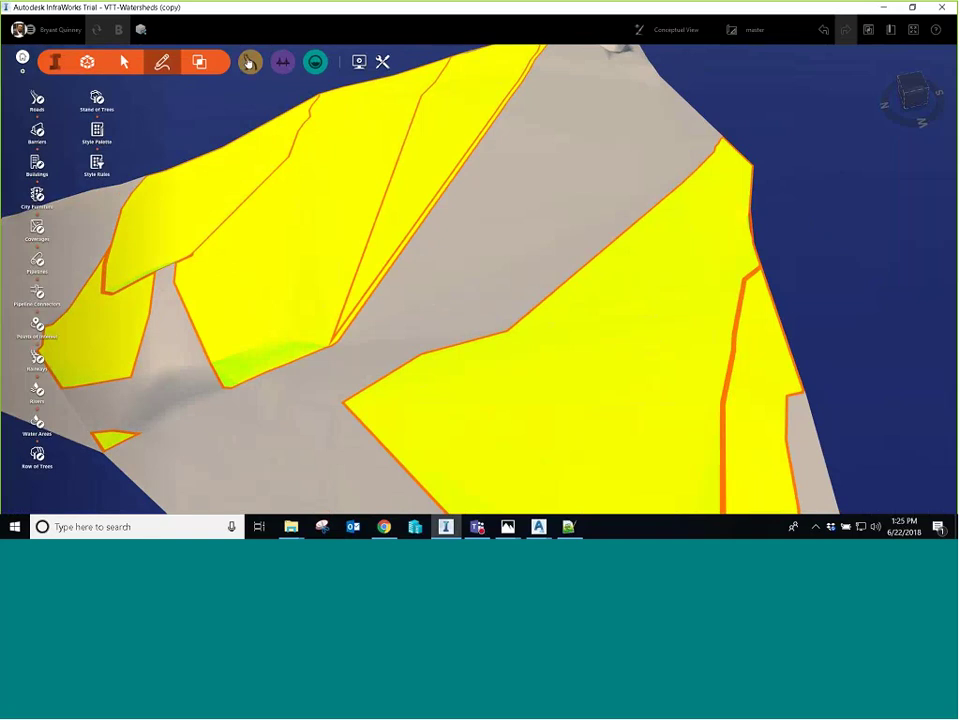
pyautogui.click(250, 62)
pyautogui.click(32, 100)
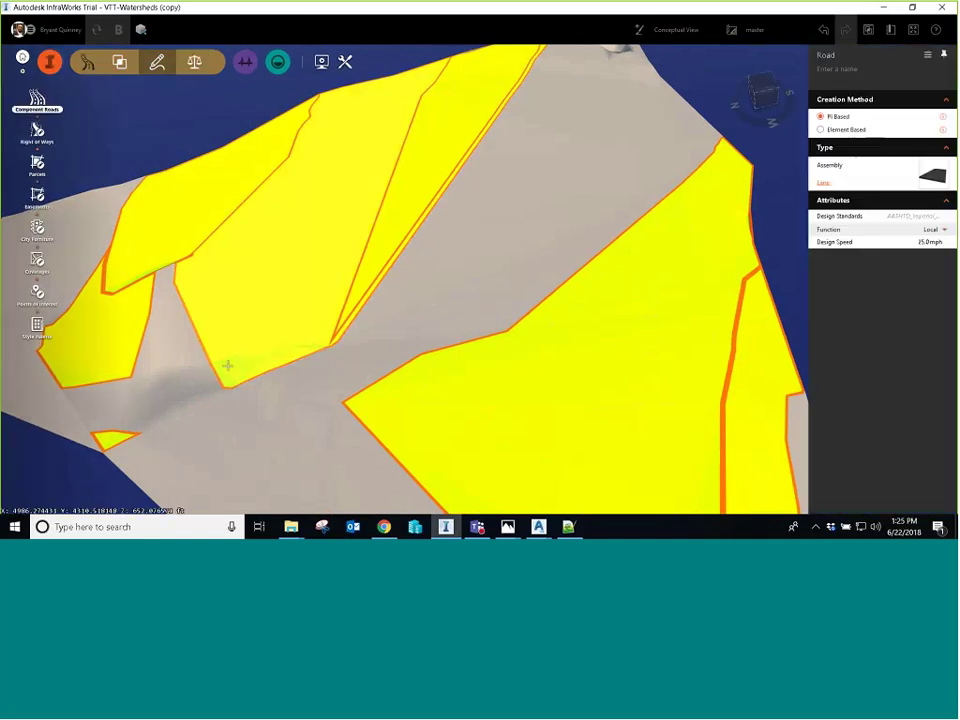
pyautogui.click(162, 414)
pyautogui.click(345, 381)
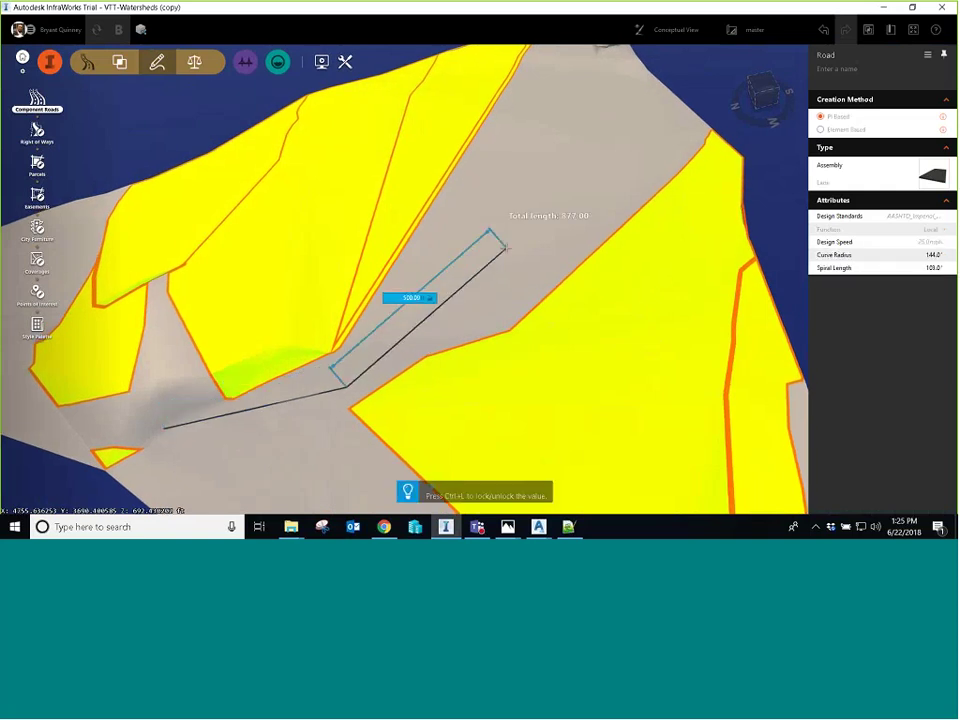
pyautogui.doubleClick(505, 247)
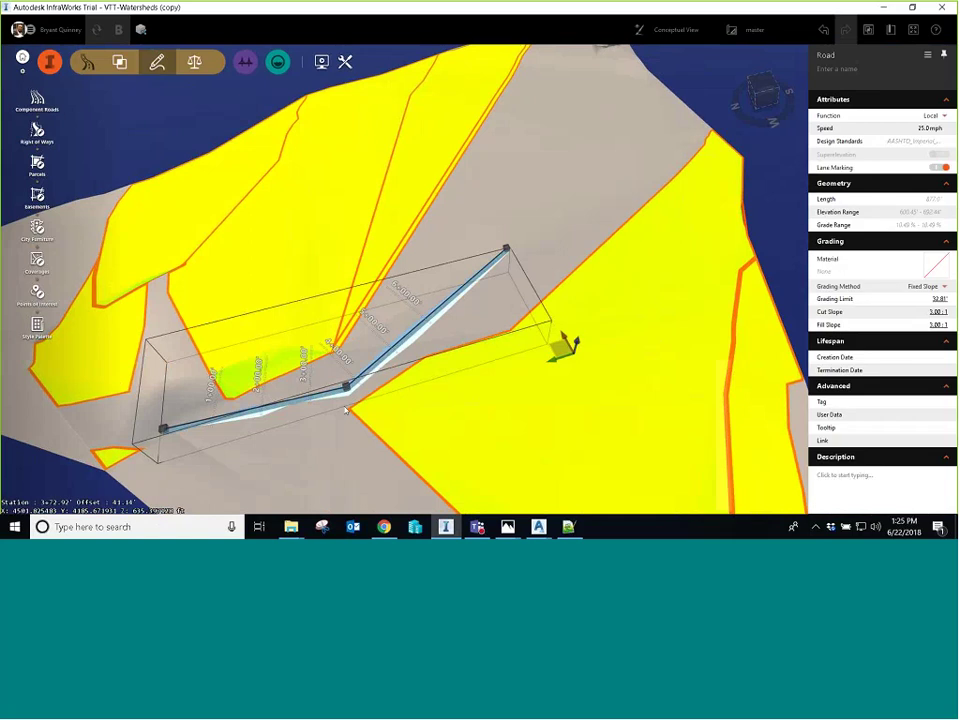
# Step: Orbit around the valley road to inspect it, then delete it
pyautogui.moveTo(350, 404); pyautogui.dragTo(630, 379, button='middle')
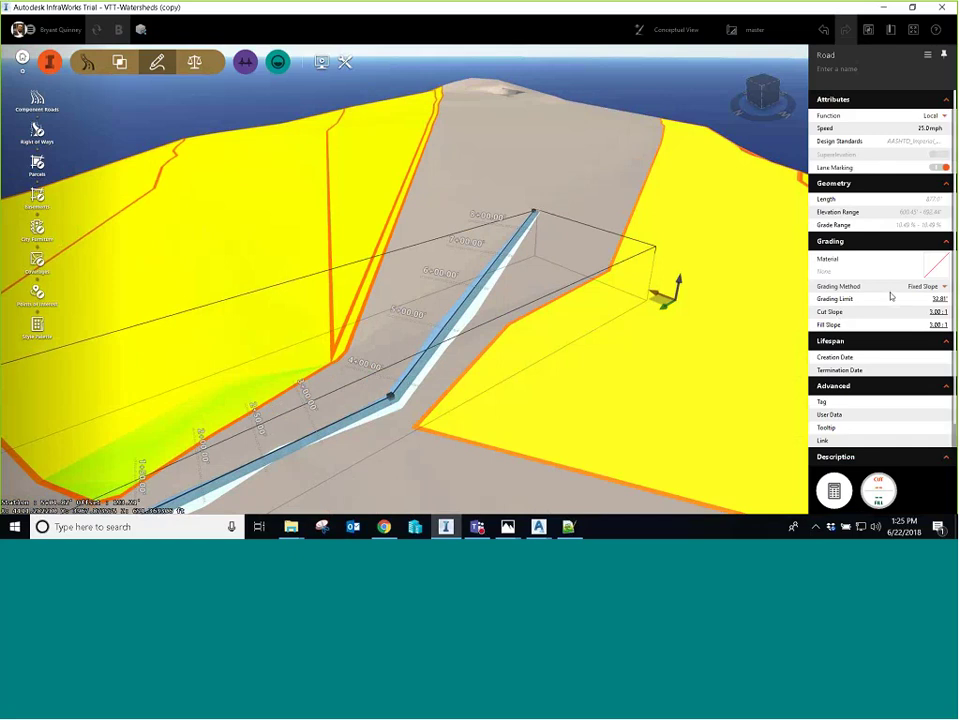
pyautogui.scroll(-2, 891, 297)
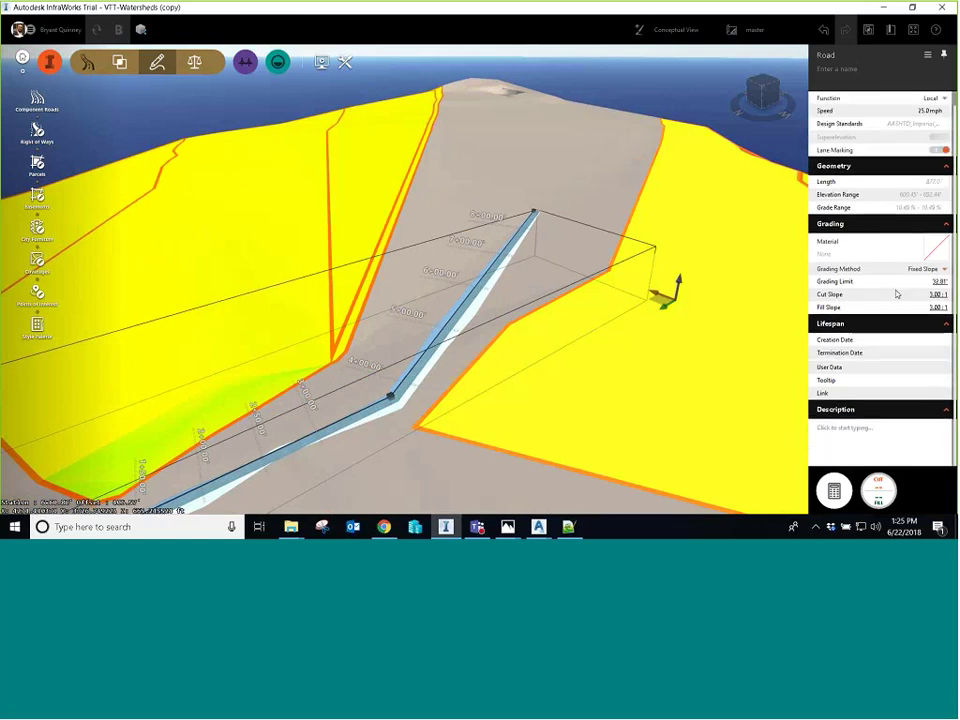
pyautogui.scroll(2, 897, 294)
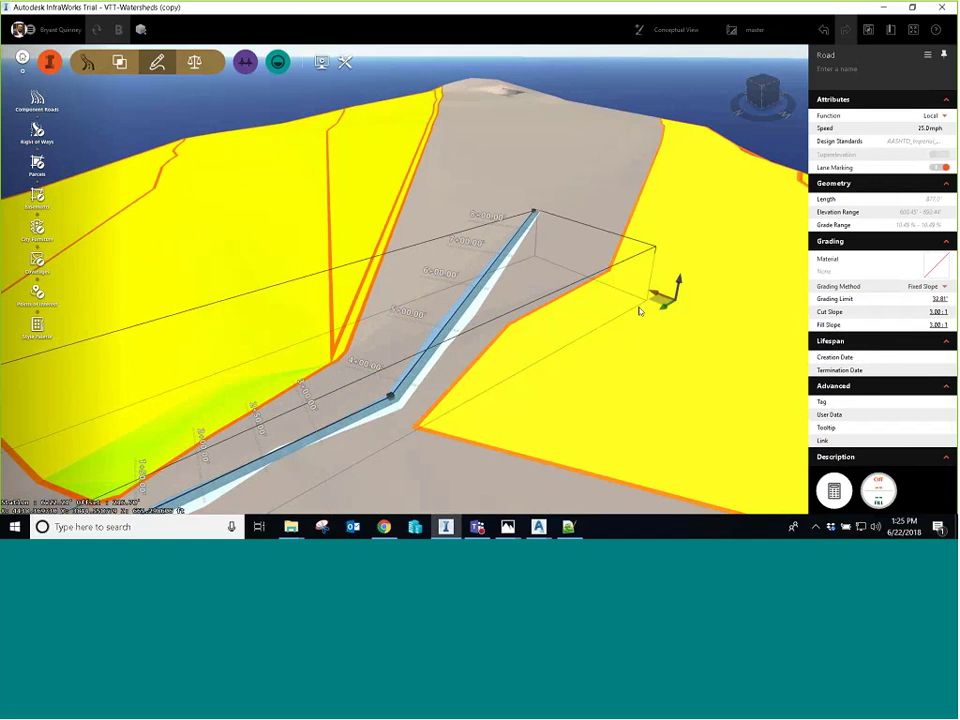
pyautogui.keyDown('shift'); pyautogui.moveTo(640, 311); pyautogui.dragTo(465, 449, button='middle'); pyautogui.keyUp('shift')
pyautogui.press('Delete')
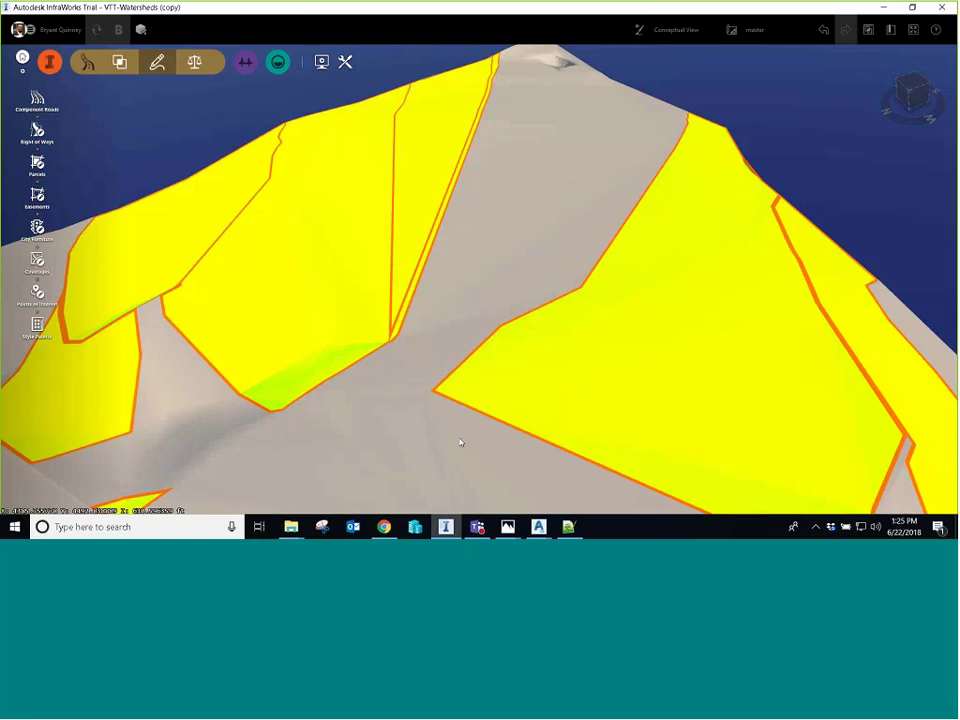
# Step: Zoom out and orbit until the entire ridge and every yellow watershed area are visible
pyautogui.scroll(-5, 433, 391)
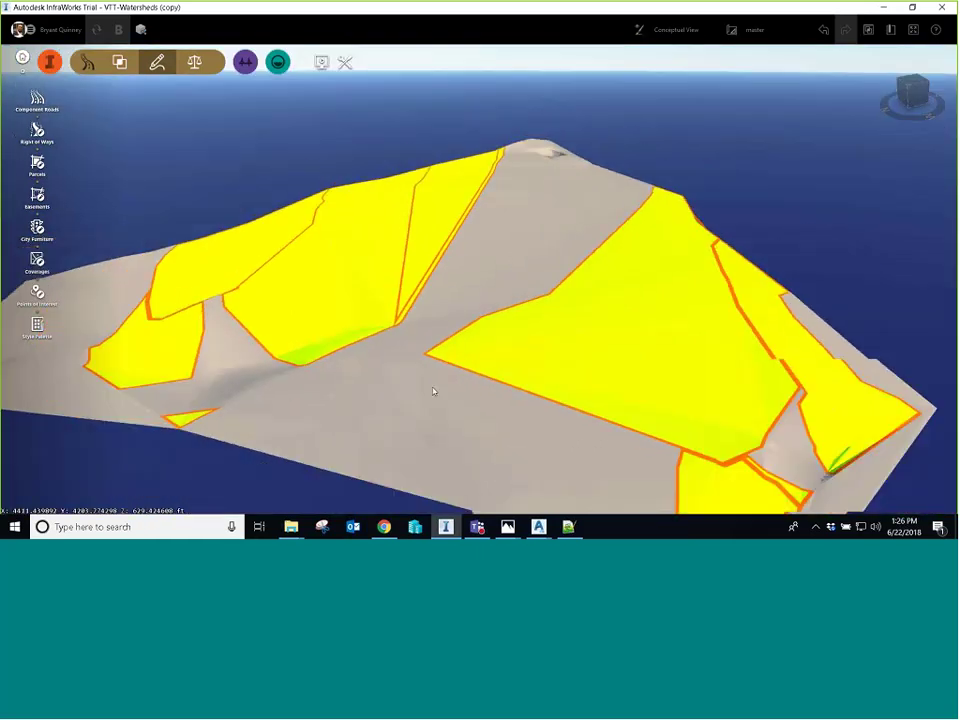
pyautogui.scroll(-2, 433, 391)
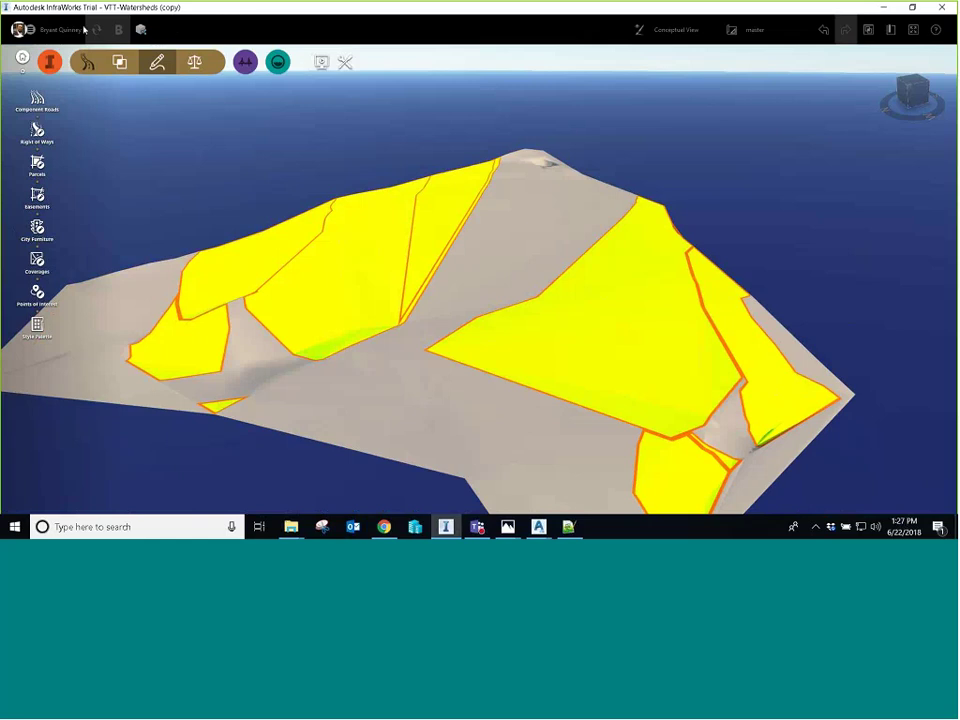
pyautogui.moveTo(336, 326); pyautogui.dragTo(435, 299, button='middle')
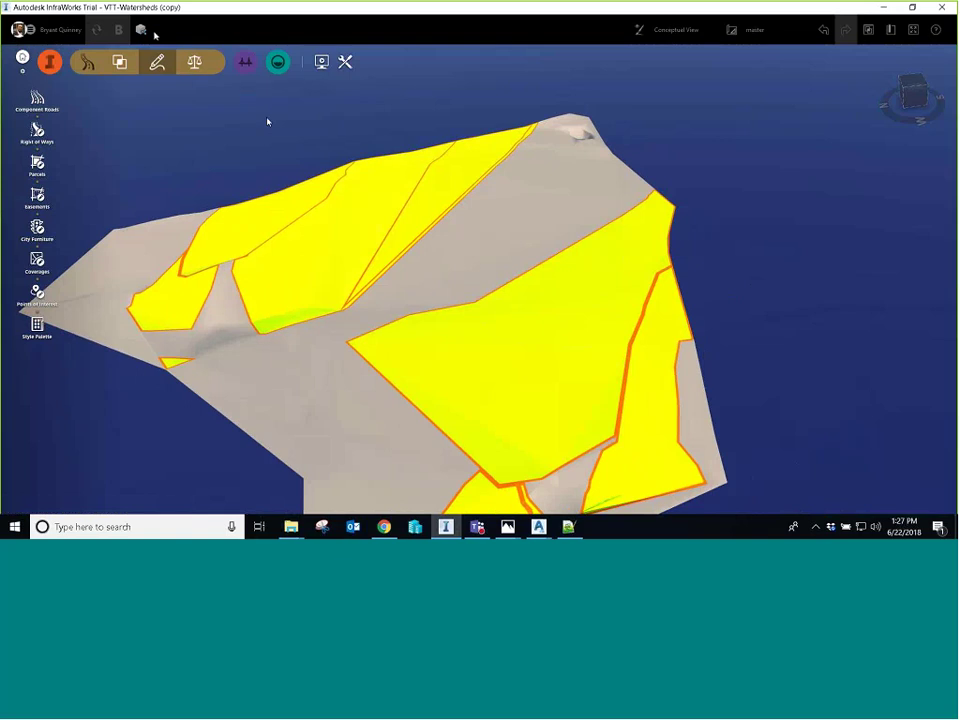
# Step: Start a New Shared View with Use Entire Model unchecked
pyautogui.click(141, 29)
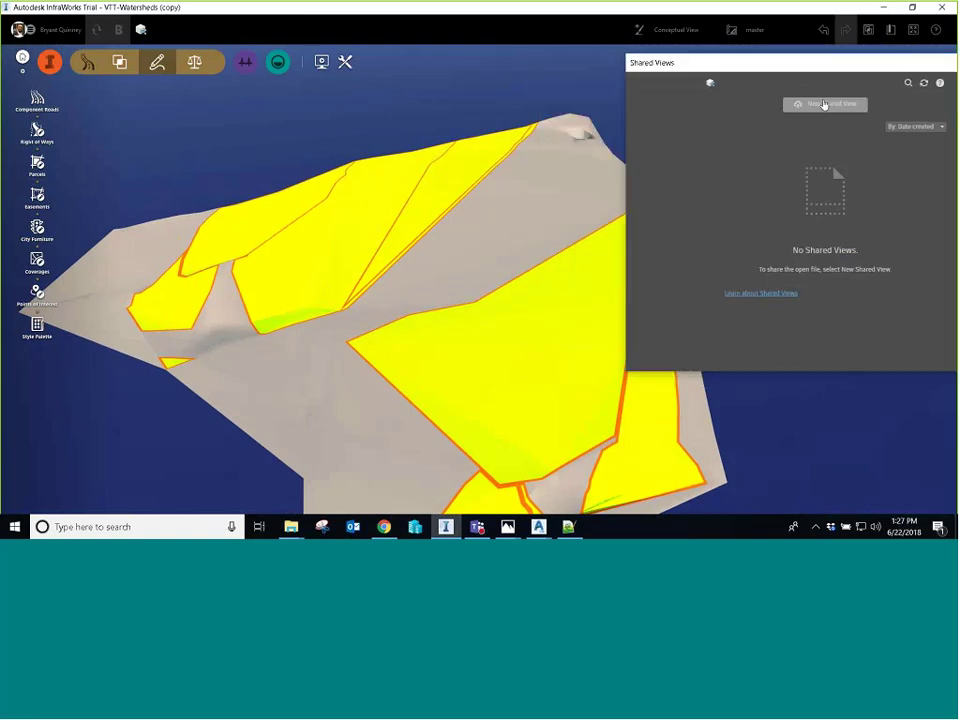
pyautogui.click(822, 103)
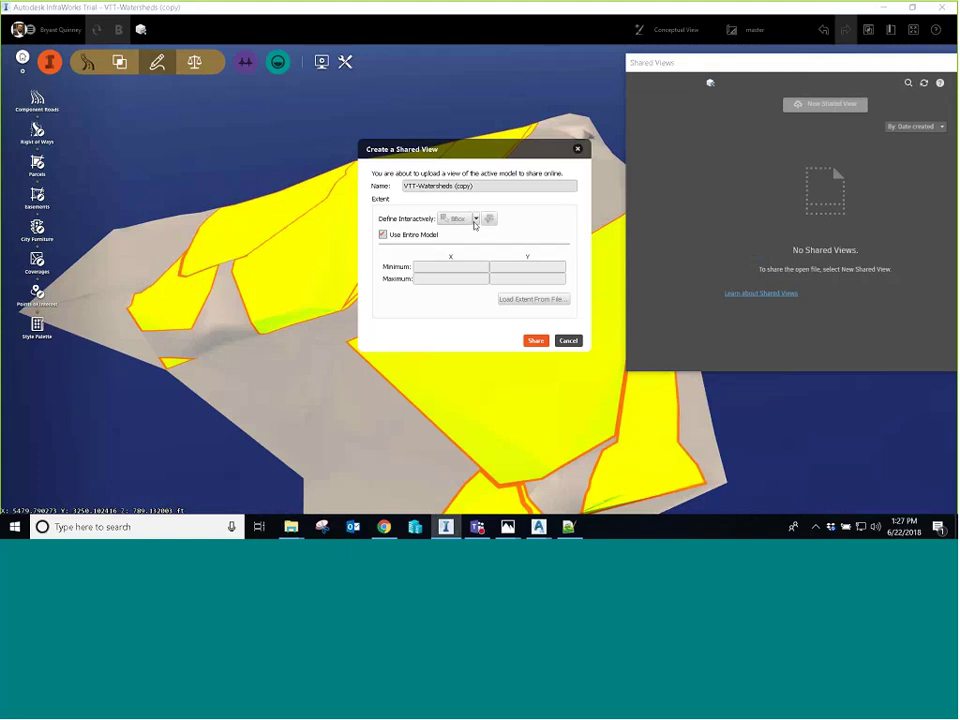
pyautogui.click(423, 236)
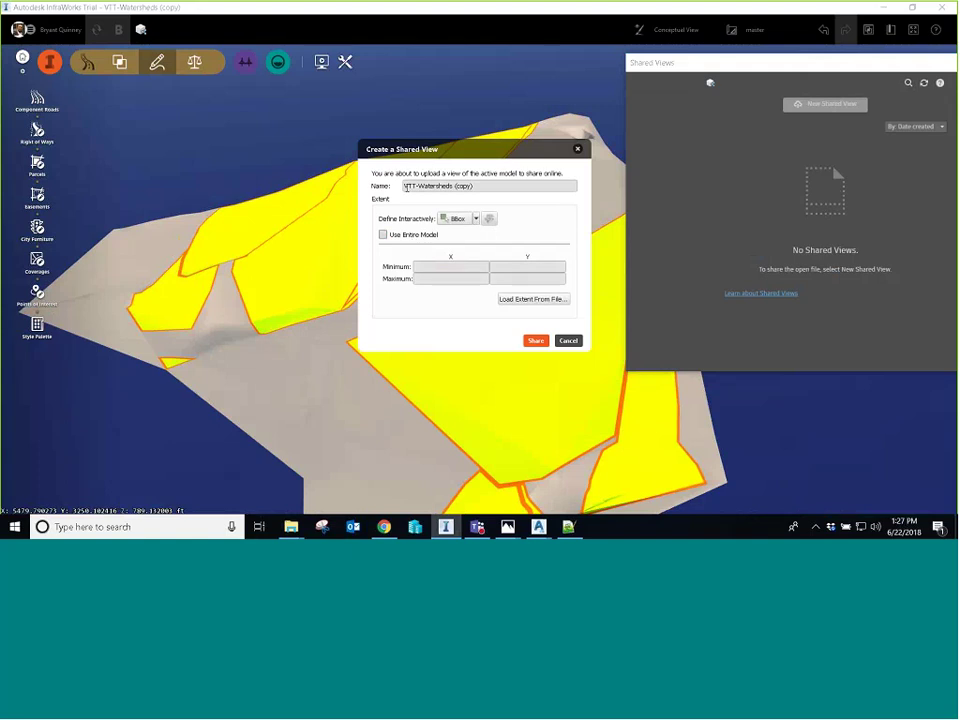
# Step: Draw a BBox region over the hill and upload it as a shared view
pyautogui.moveTo(404, 186); pyautogui.dragTo(425, 186)
pyautogui.click(476, 219)
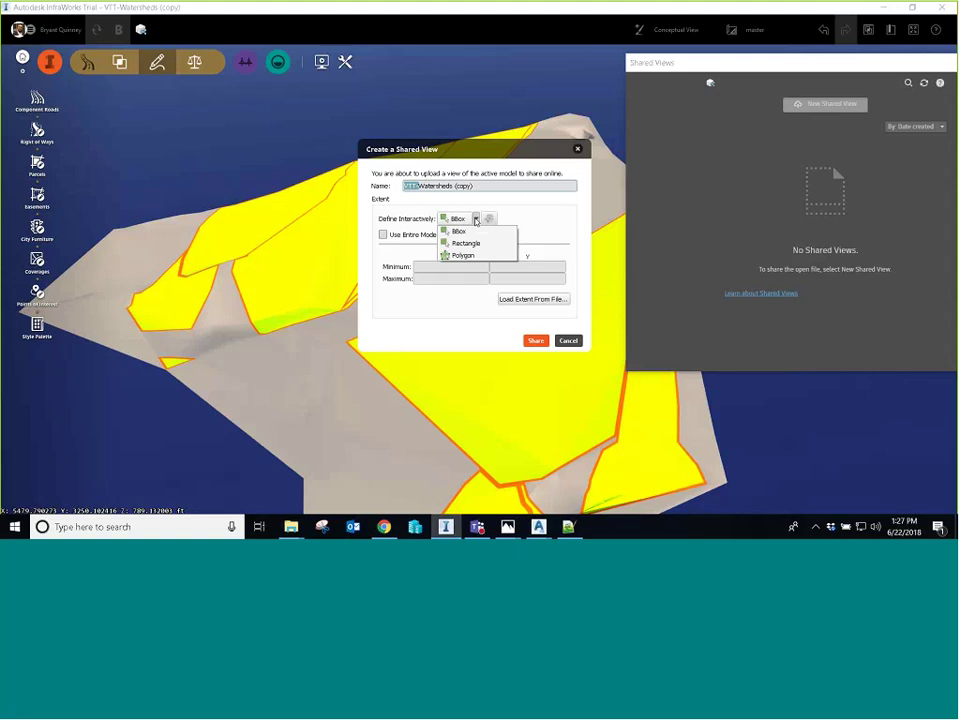
pyautogui.click(476, 220)
pyautogui.click(472, 219)
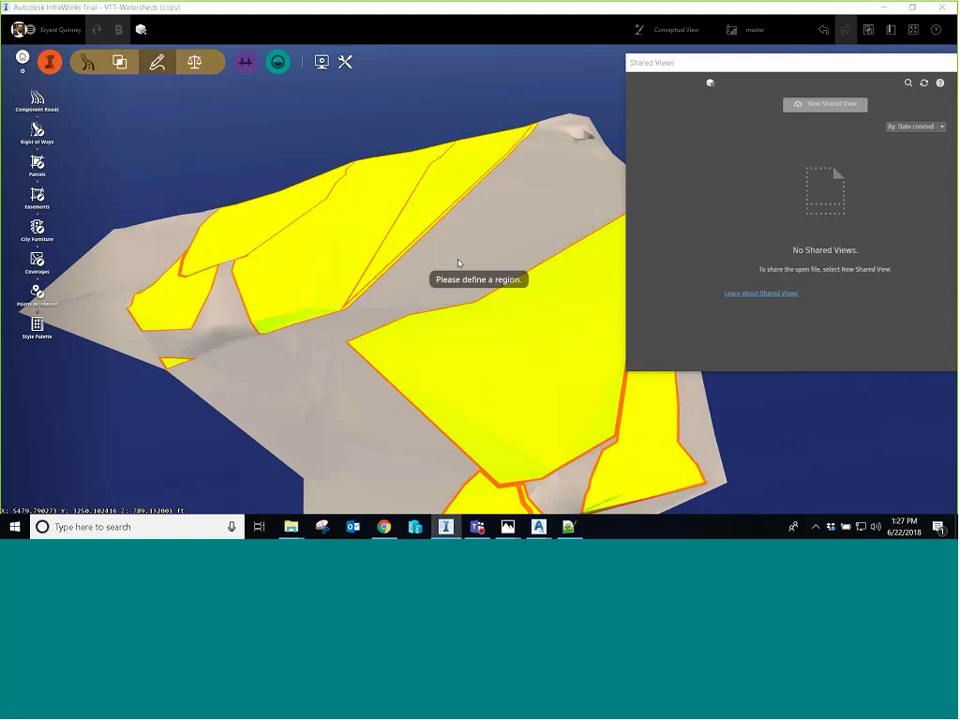
pyautogui.click(257, 281)
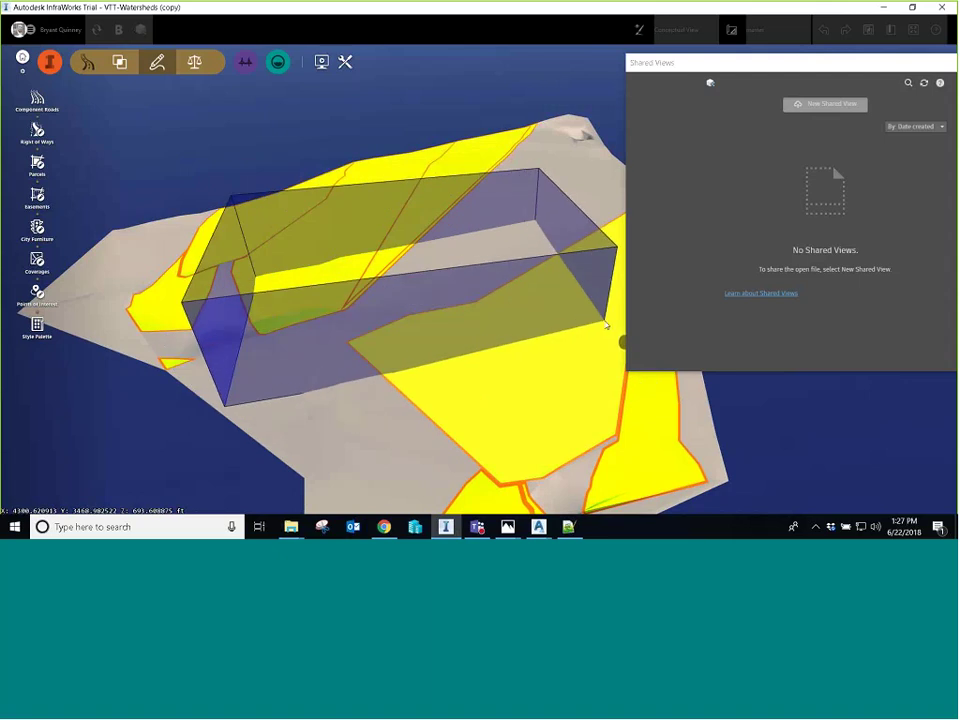
pyautogui.click(606, 326)
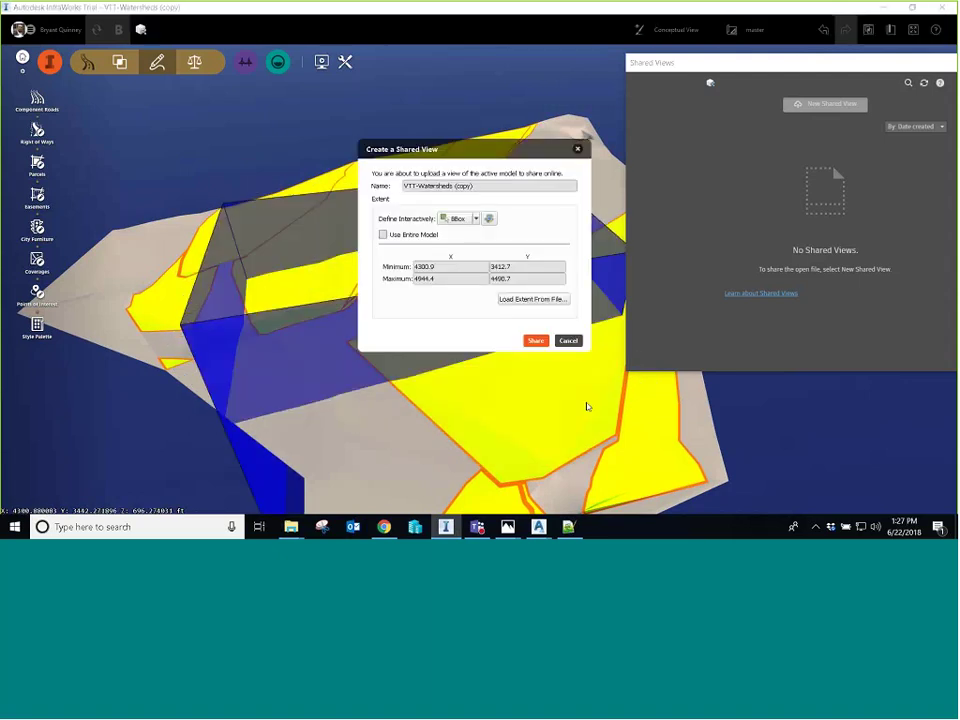
pyautogui.click(545, 343)
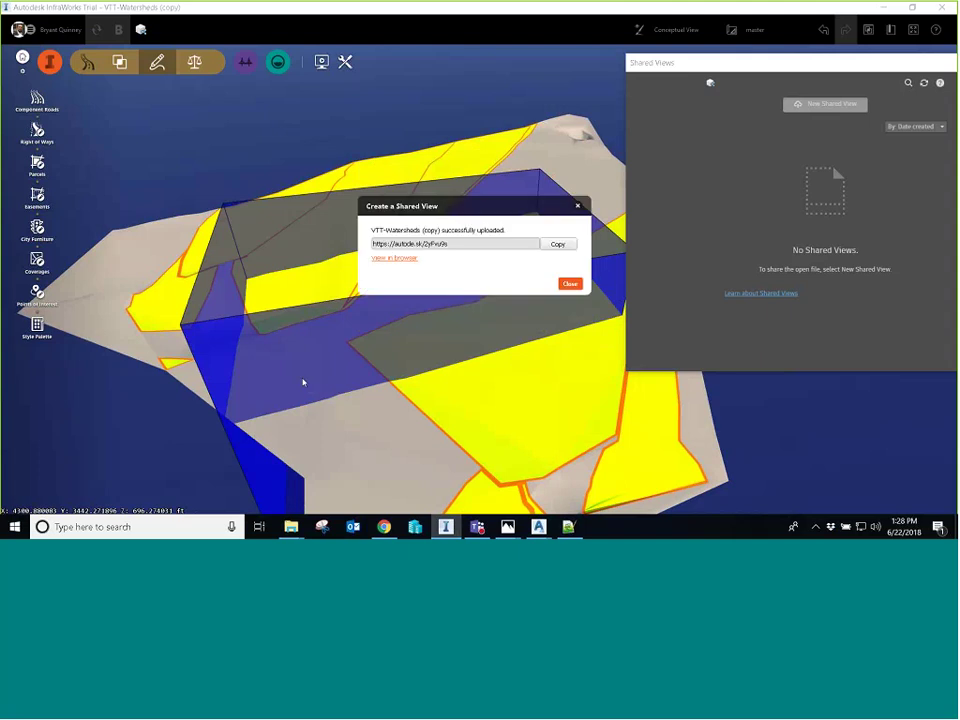
# Step: Open the shared VTT-Watersheds (copy) link in Autodesk Viewer and orbit the terrain around
pyautogui.click(562, 246)
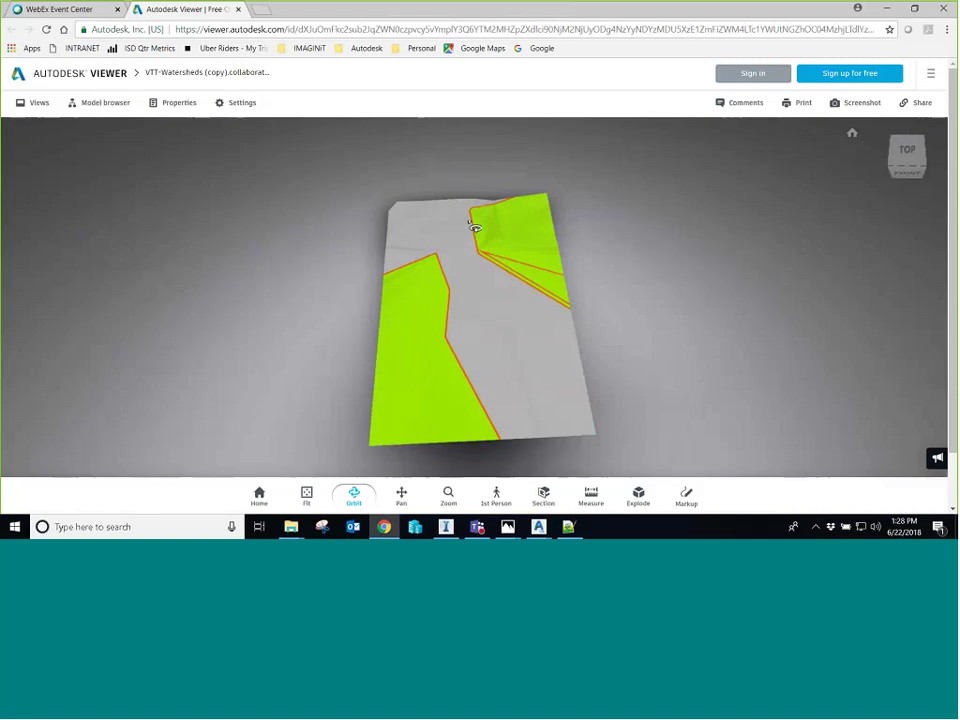
pyautogui.scroll(5, 486, 315)
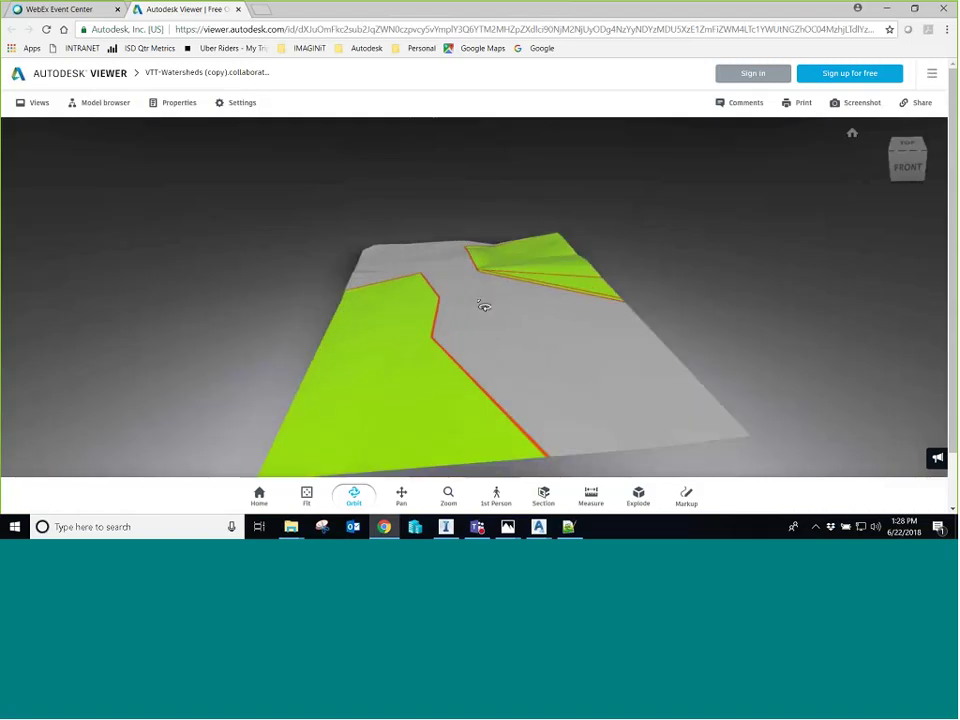
pyautogui.moveTo(484, 306); pyautogui.dragTo(529, 258)
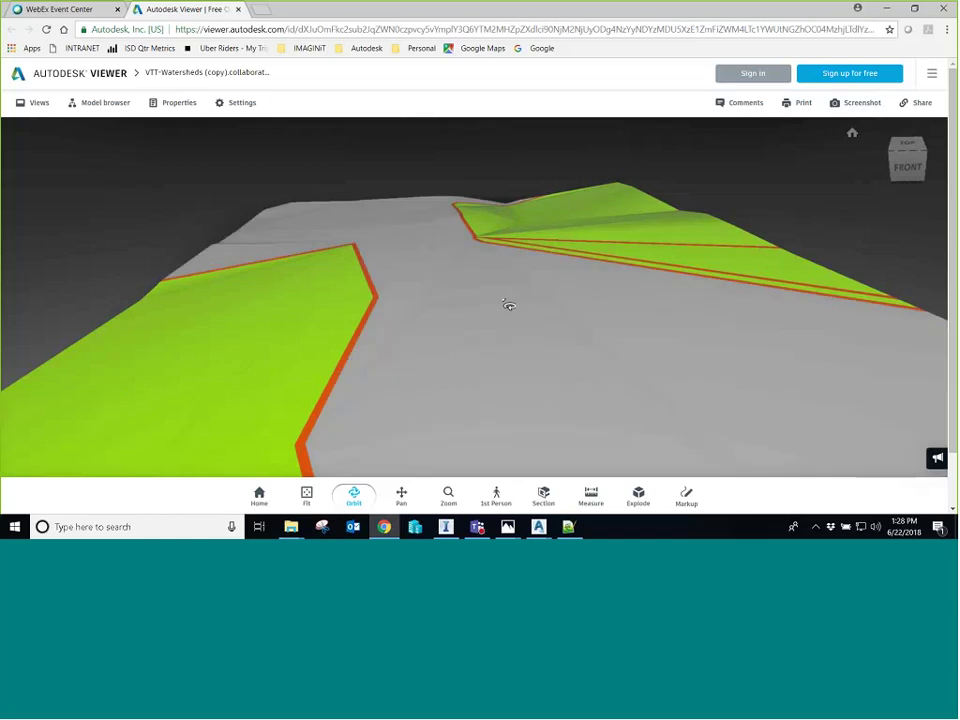
pyautogui.moveTo(508, 305); pyautogui.dragTo(456, 302)
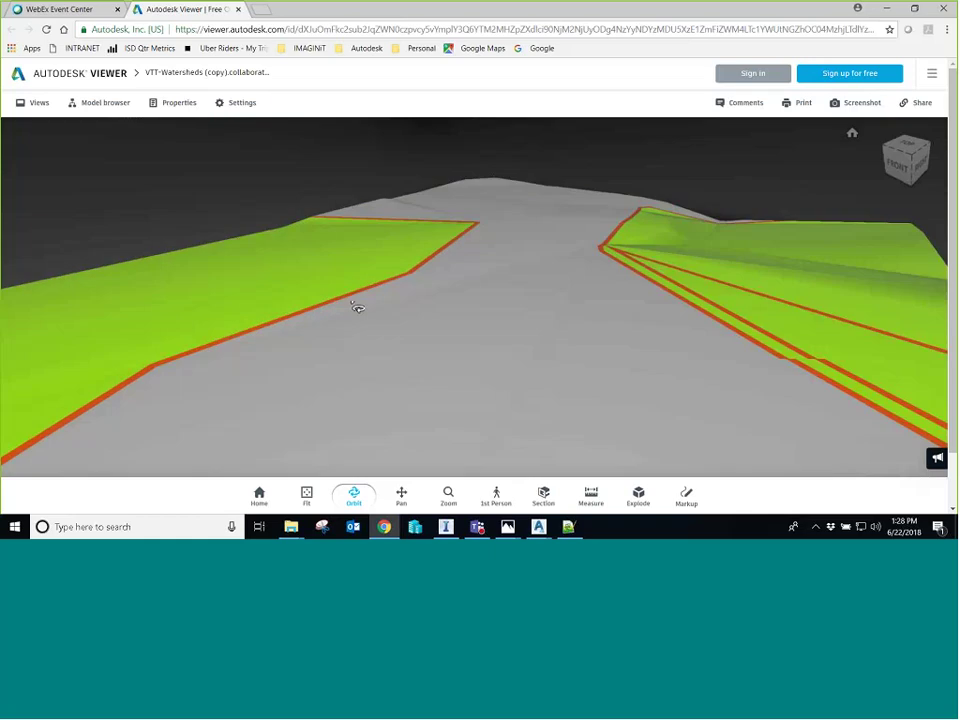
pyautogui.moveTo(347, 307); pyautogui.dragTo(107, 302)
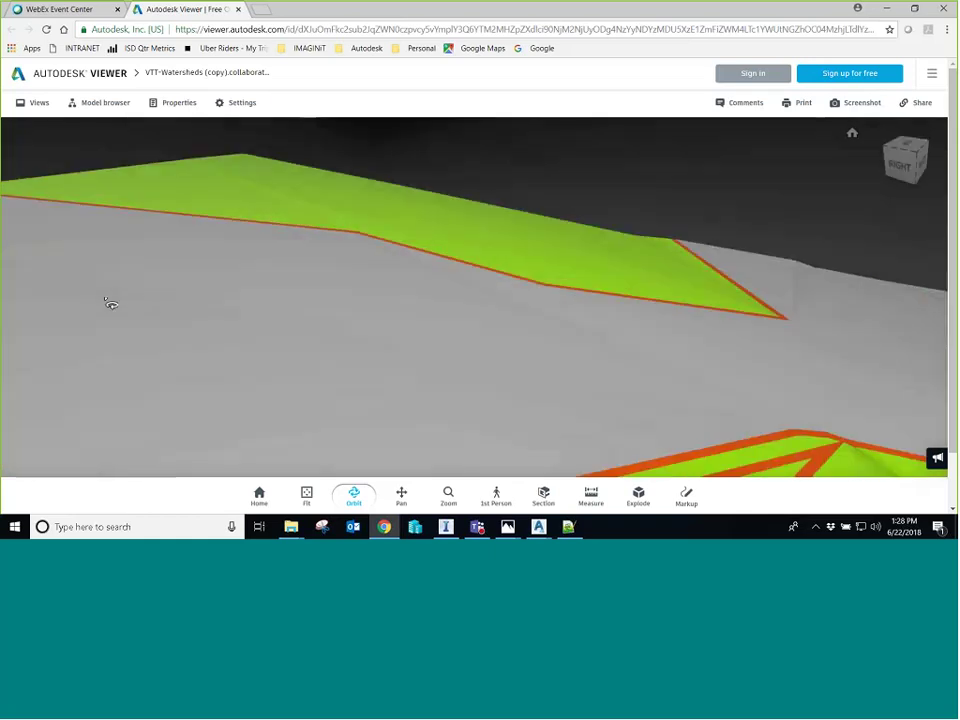
pyautogui.moveTo(510, 296)
pyautogui.mouseDown()
pyautogui.moveTo(534, 281)
pyautogui.moveTo(647, 259)
pyautogui.moveTo(677, 270)
pyautogui.moveTo(636, 315)
pyautogui.mouseUp()
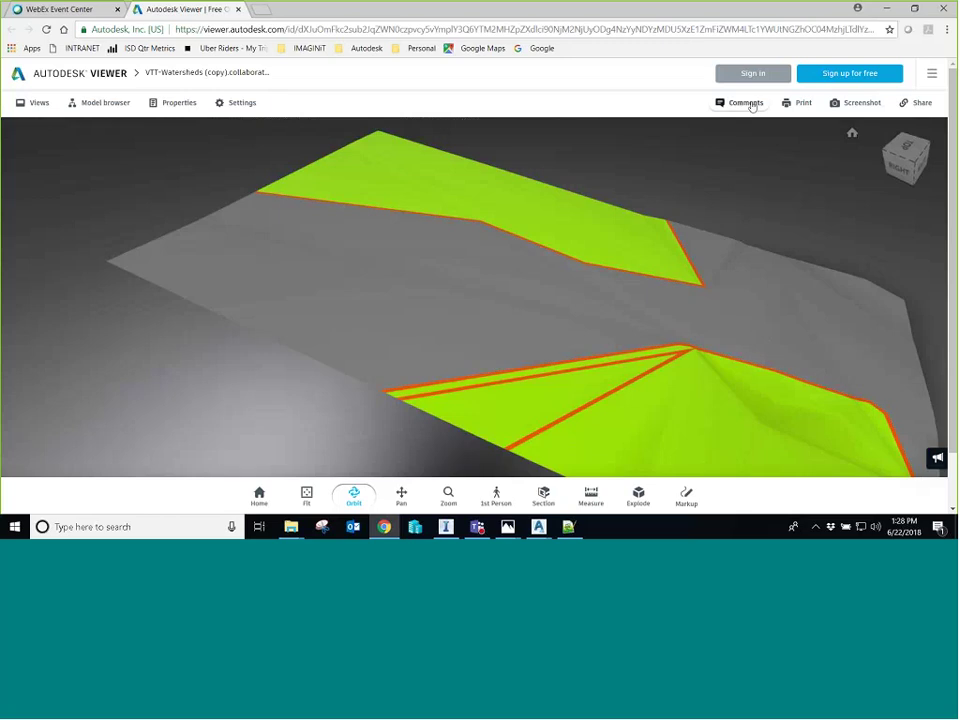
# Step: Glance at the model's comments, then reset to the home view and tilt it obliquely
pyautogui.click(749, 104)
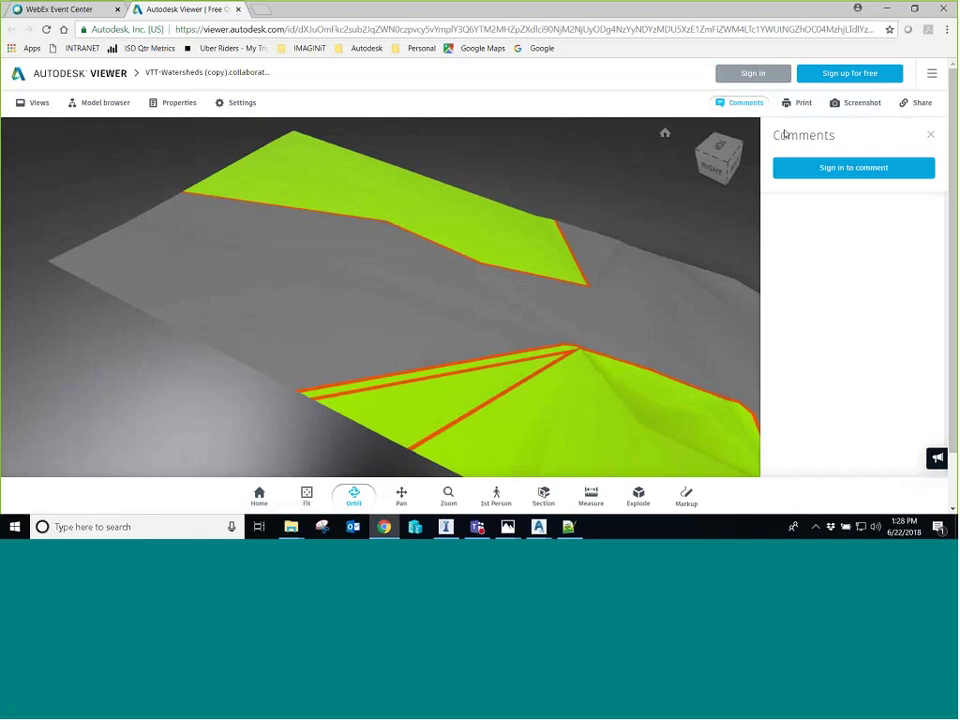
pyautogui.click(929, 137)
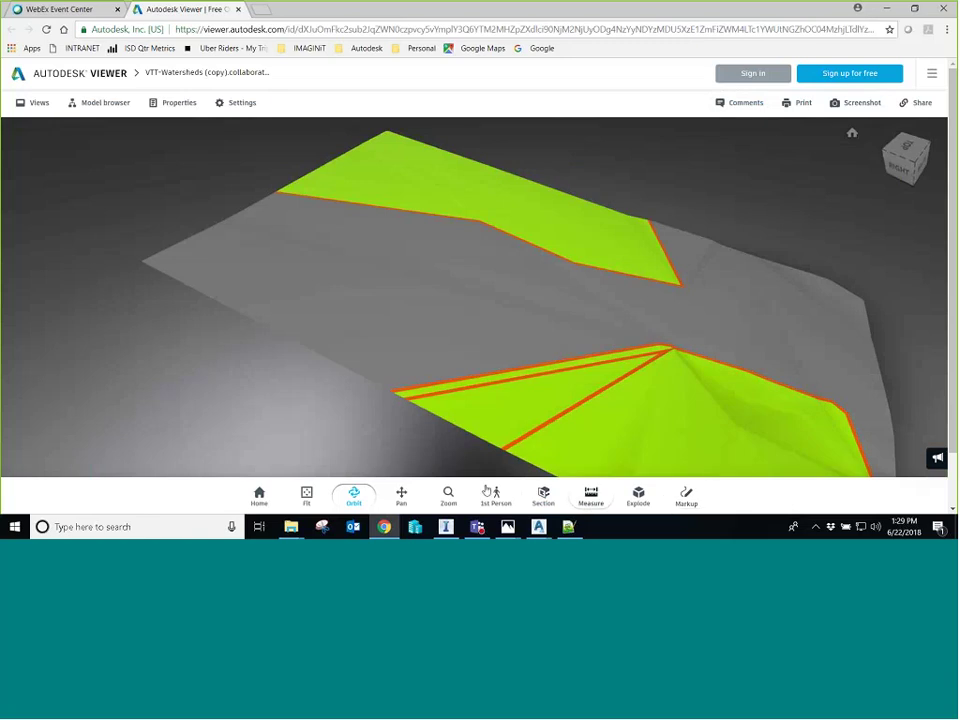
pyautogui.click(265, 493)
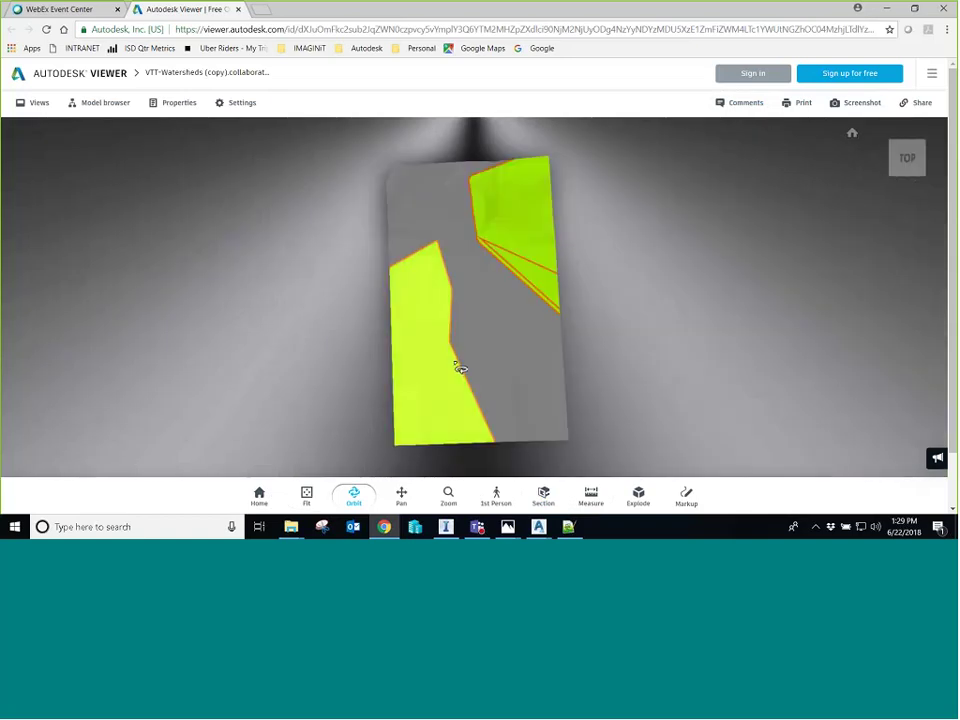
pyautogui.moveTo(459, 368); pyautogui.dragTo(497, 297)
pyautogui.scroll(3, 495, 304)
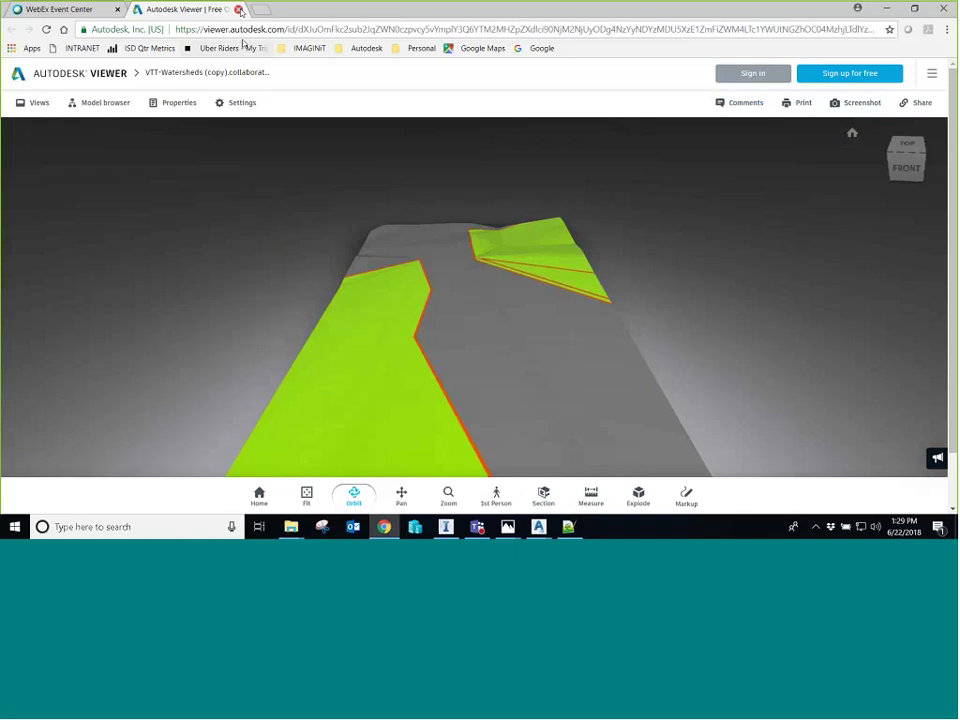
# Step: Return to InfraWorks, dismiss the upload confirmation and check the VTT-Watersheds (copy) entry's options
pyautogui.click(238, 9)
pyautogui.click(885, 9)
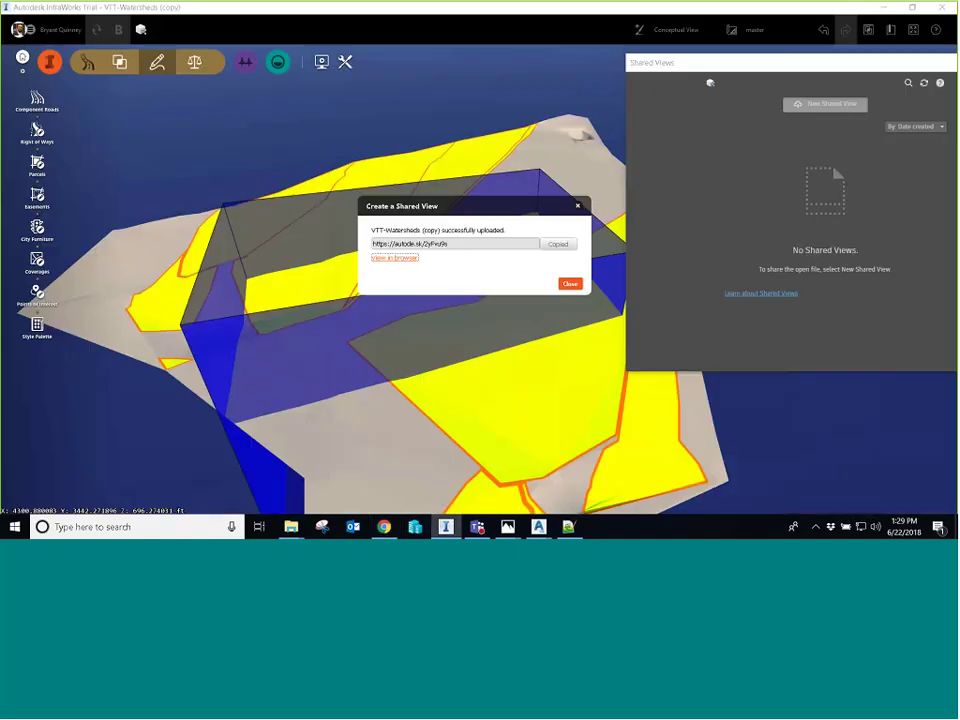
pyautogui.click(570, 284)
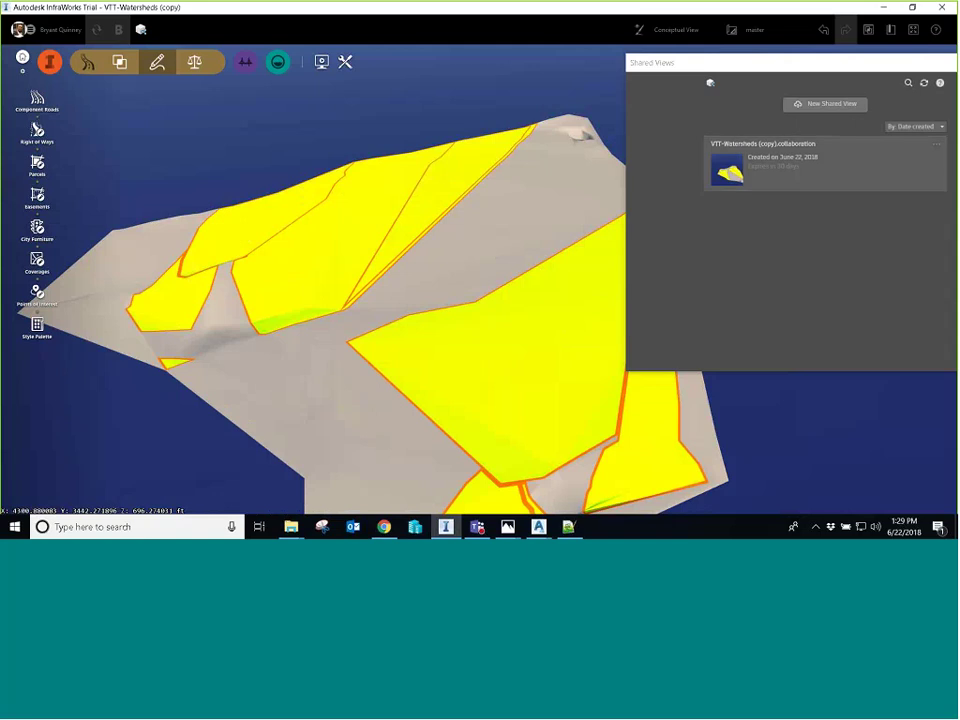
pyautogui.click(937, 147)
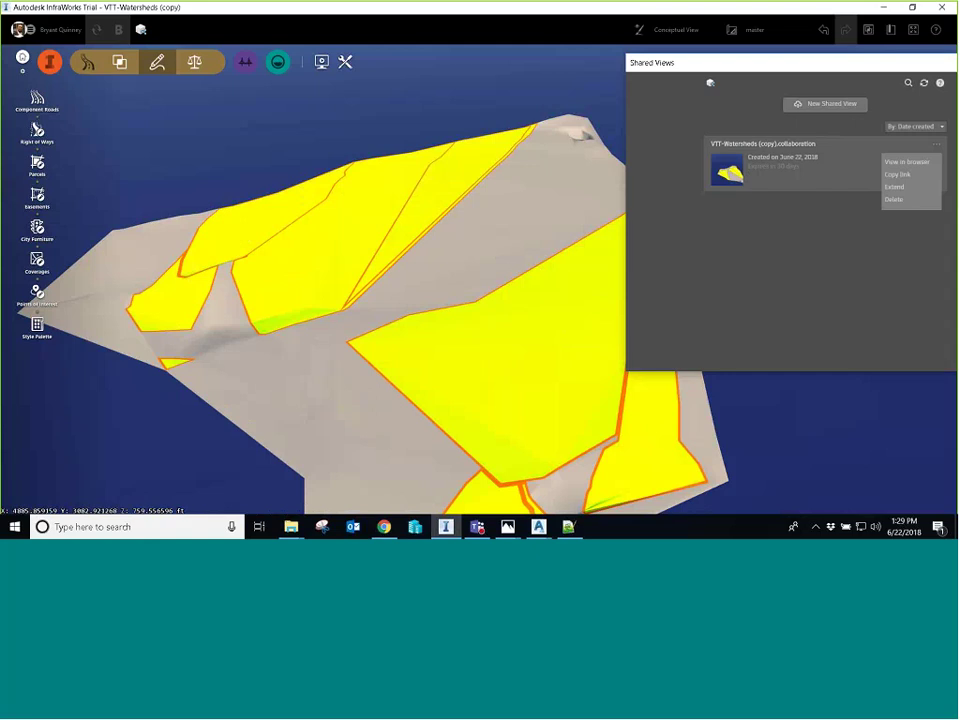
pyautogui.click(863, 225)
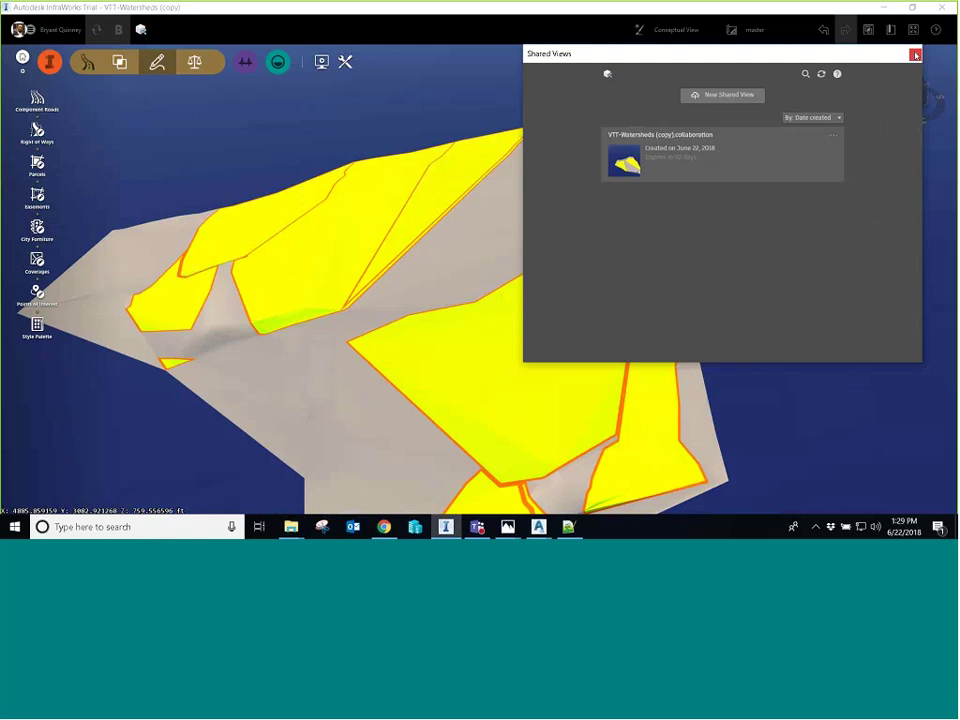
# Step: Close the Shared Views panel to reveal the full yellow watershed terrain
pyautogui.click(915, 55)
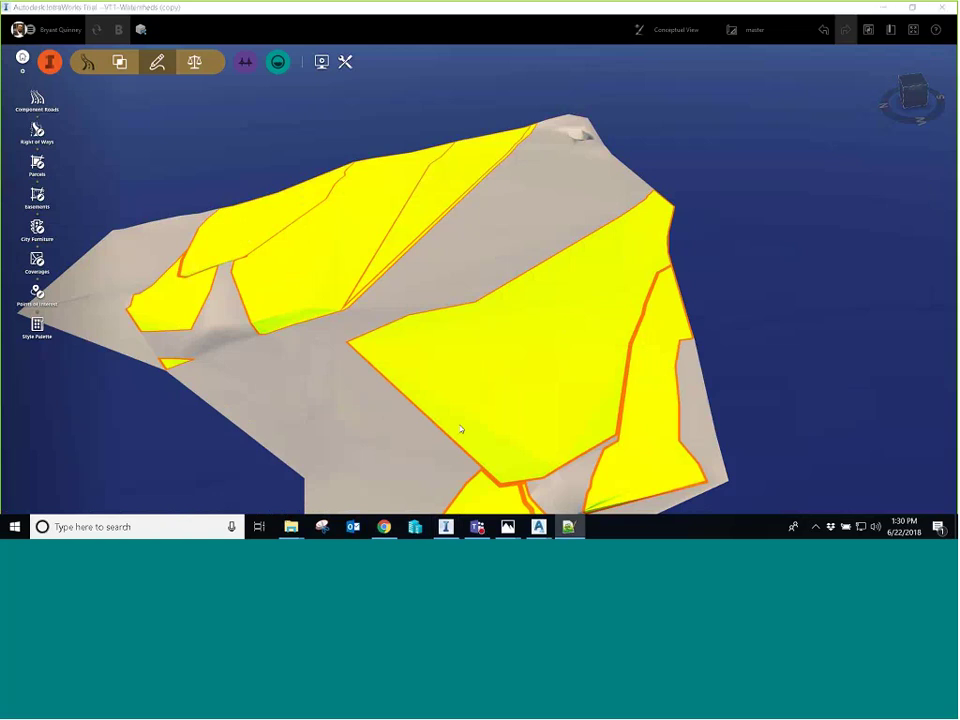
# Step: Switch to Civil 3D and the Reconnect Pipe Network Demo - After drawing
pyautogui.moveTo(538, 527)
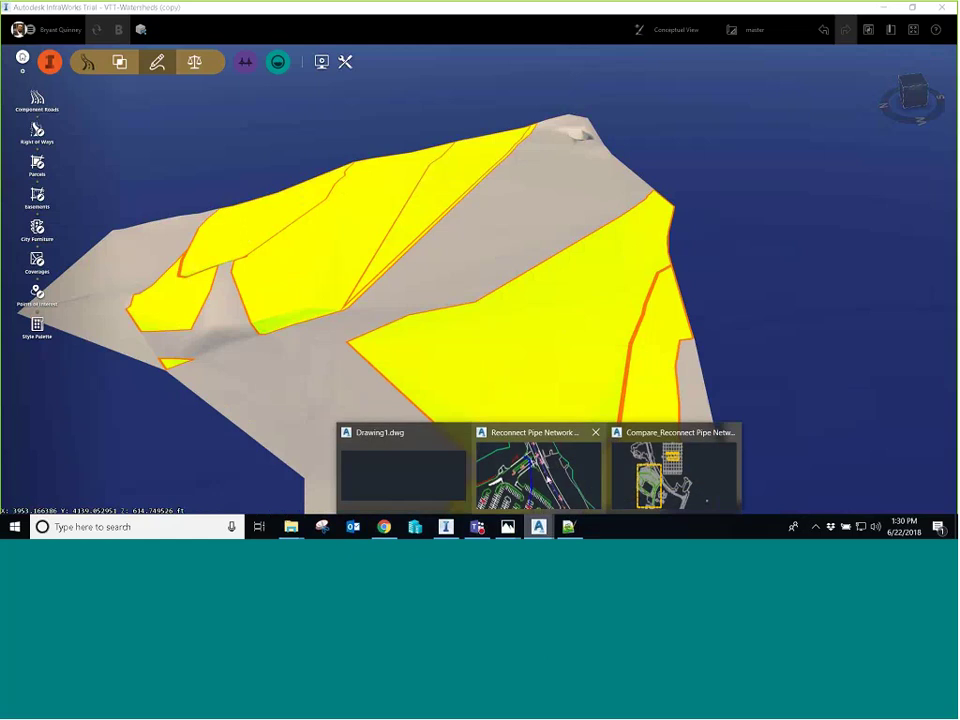
pyautogui.click(543, 482)
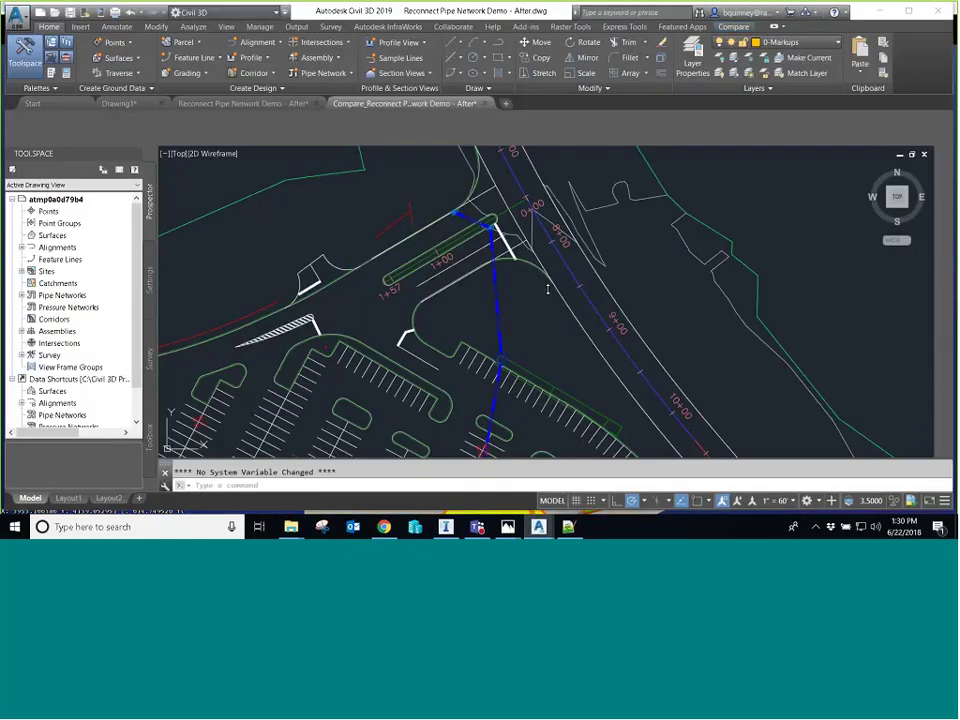
pyautogui.hotkey('ctrl', 'Tab')
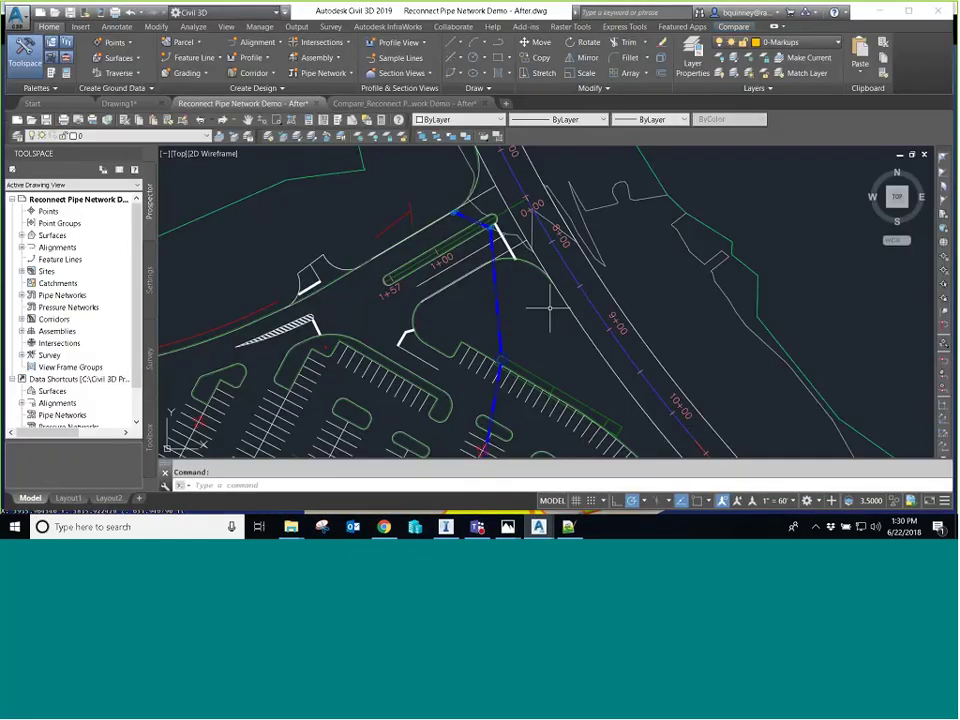
# Step: Start Export IMX from the Output tab and accept the default IMX version
pyautogui.click(297, 27)
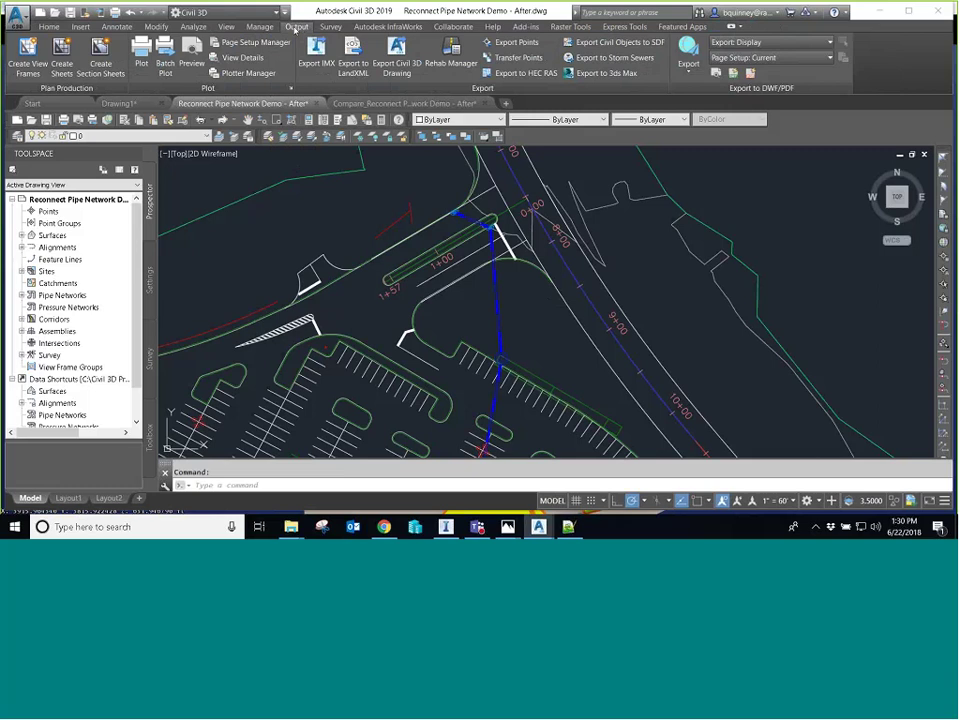
pyautogui.click(316, 50)
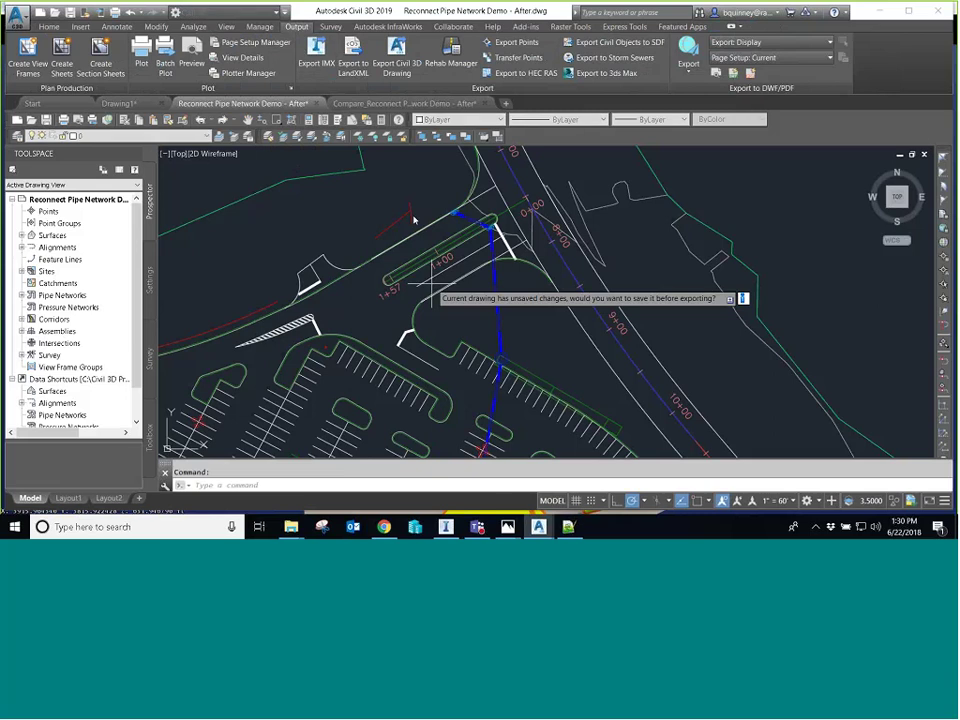
pyautogui.press('Return')
pyautogui.press('Return')
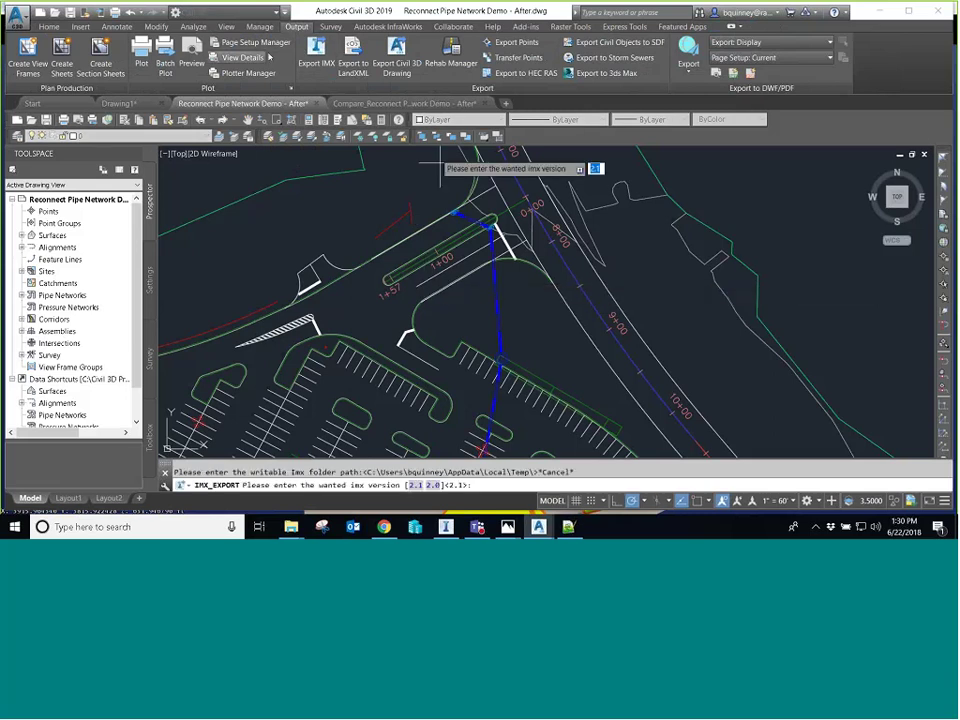
pyautogui.click(81, 27)
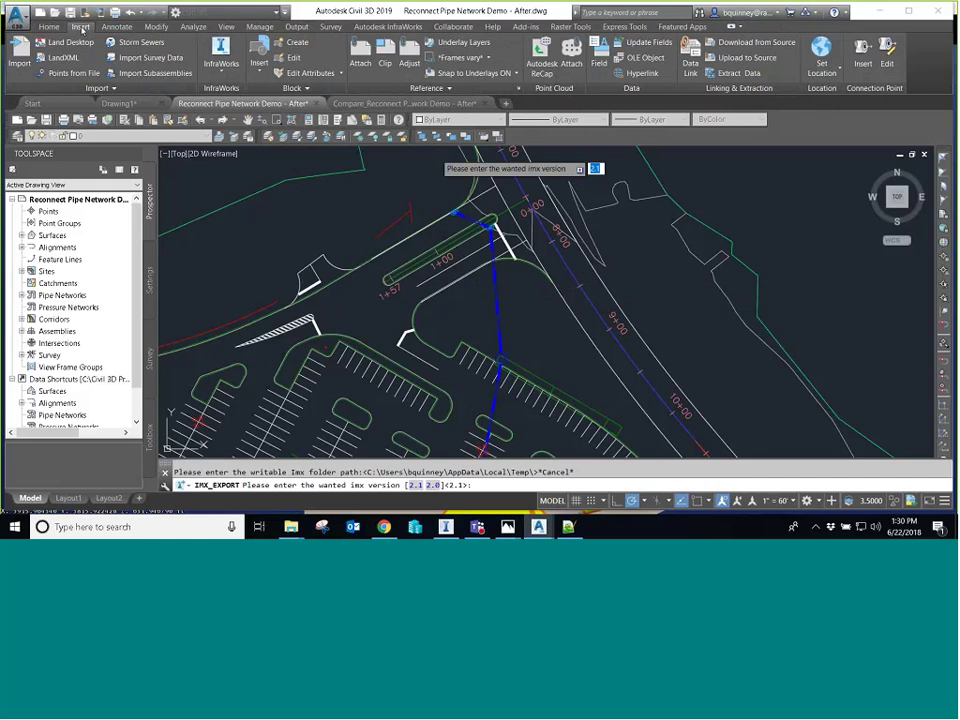
pyautogui.click(298, 30)
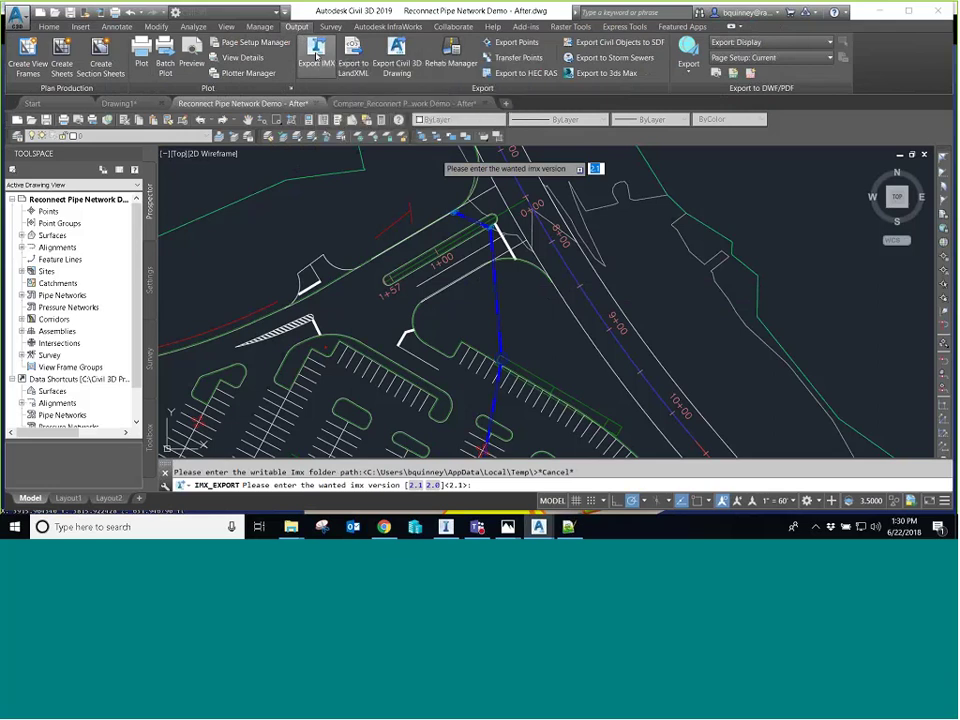
pyautogui.press('Return')
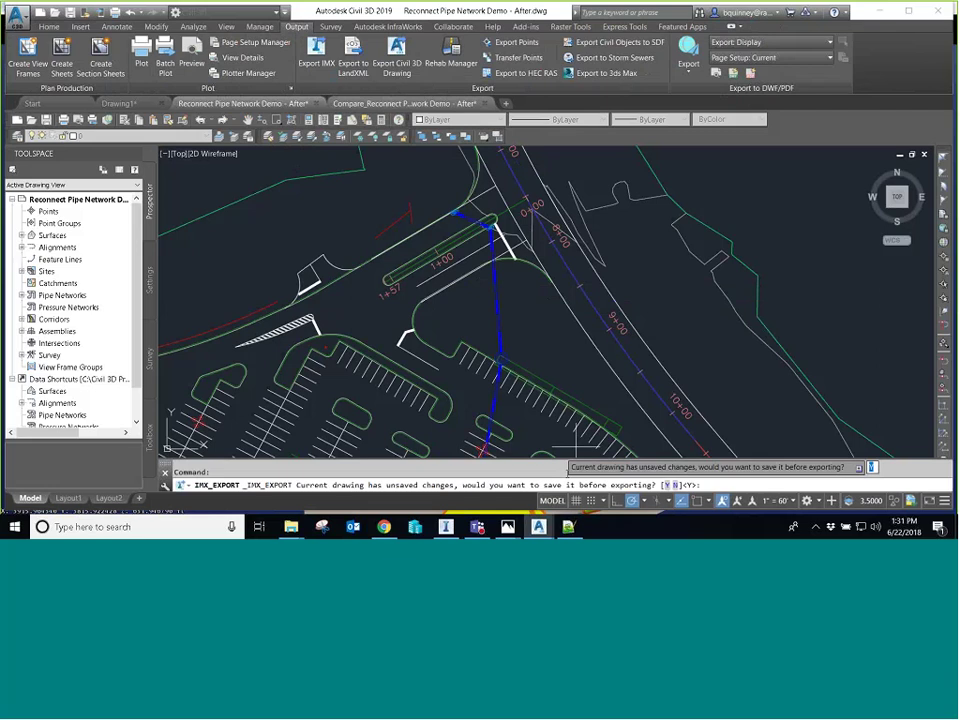
# Step: Cancel the IMX export and go to Open InfraWorks Model from the Insert tab
pyautogui.press('Escape')
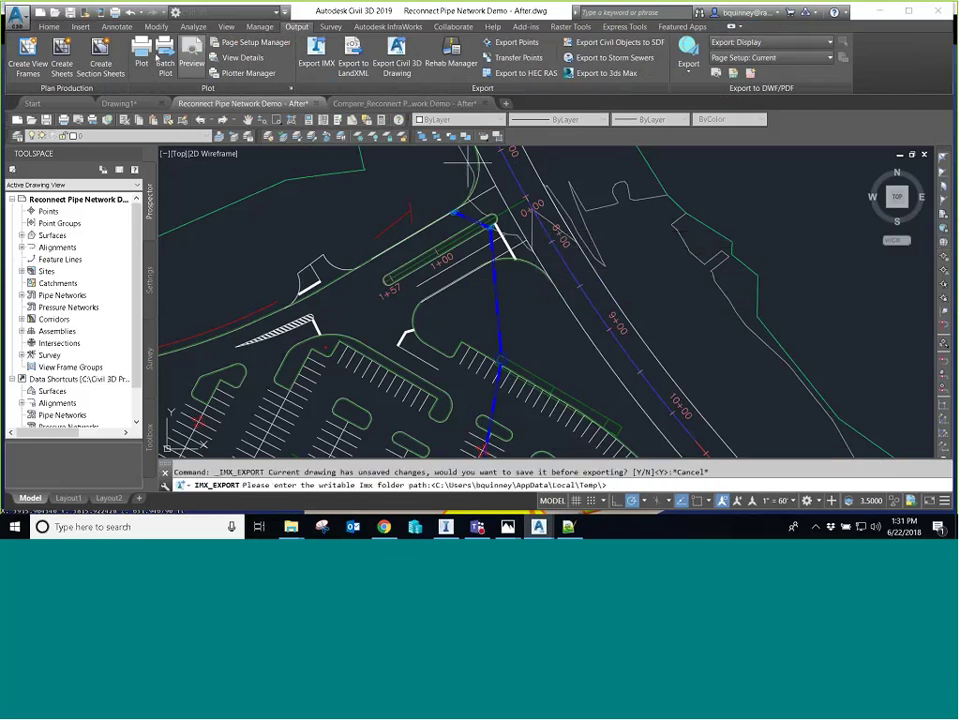
pyautogui.click(84, 30)
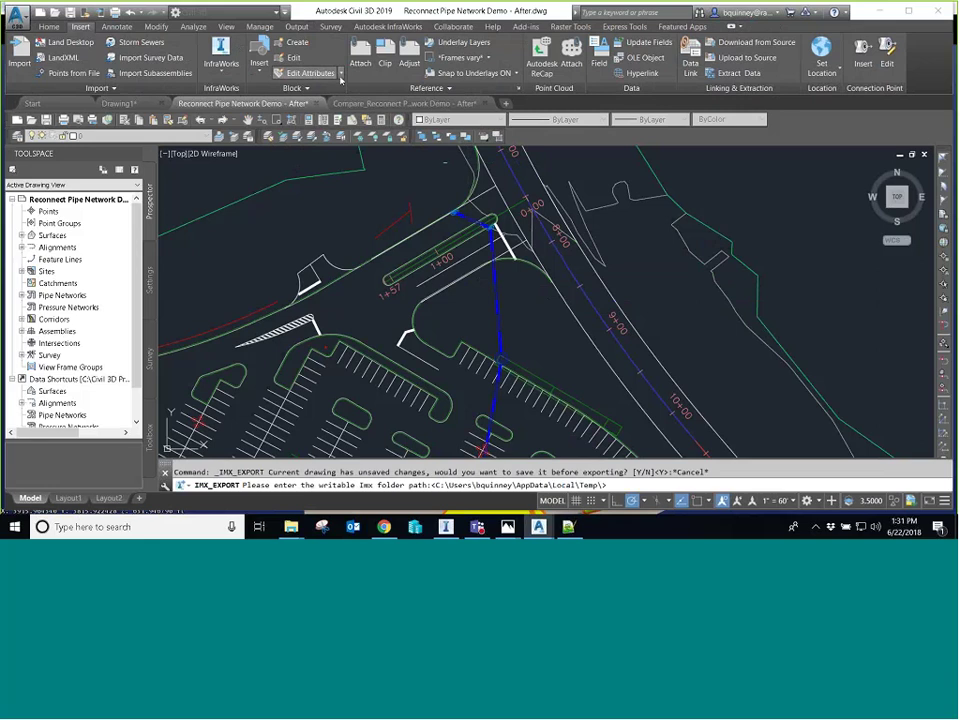
pyautogui.click(222, 68)
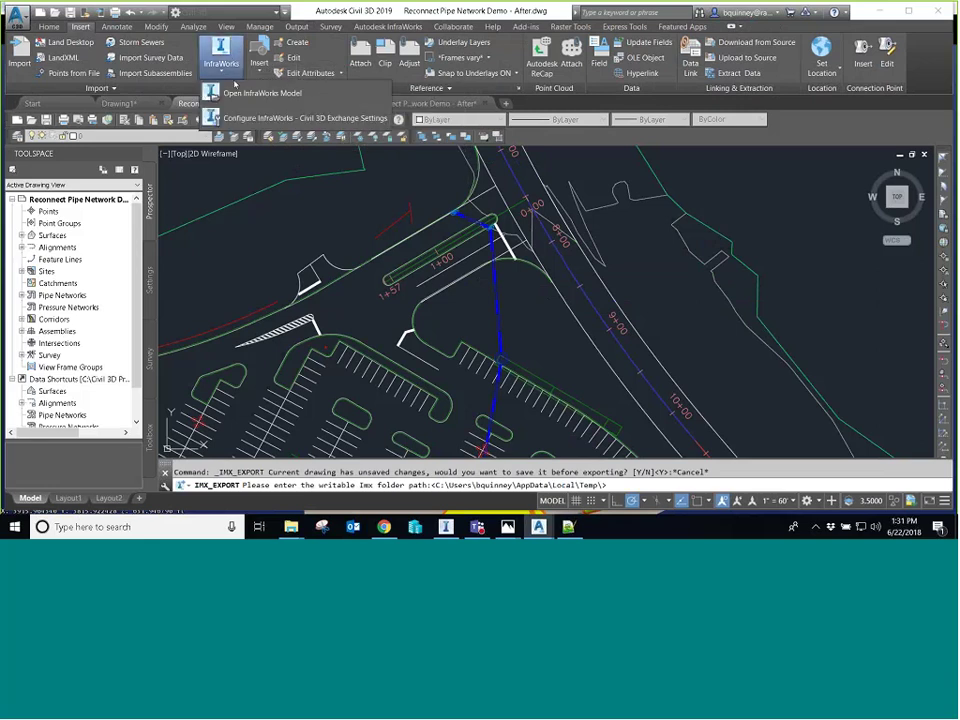
pyautogui.click(240, 91)
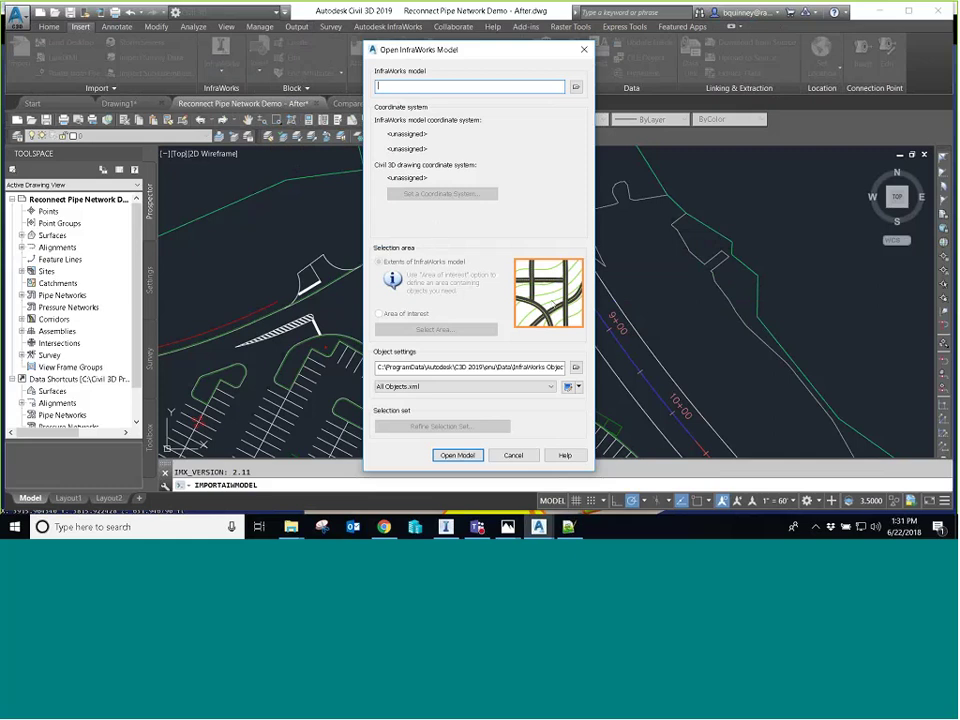
# Step: Browse for a model, check the *.sqlite and *.imx file types, then cancel without importing
pyautogui.click(576, 87)
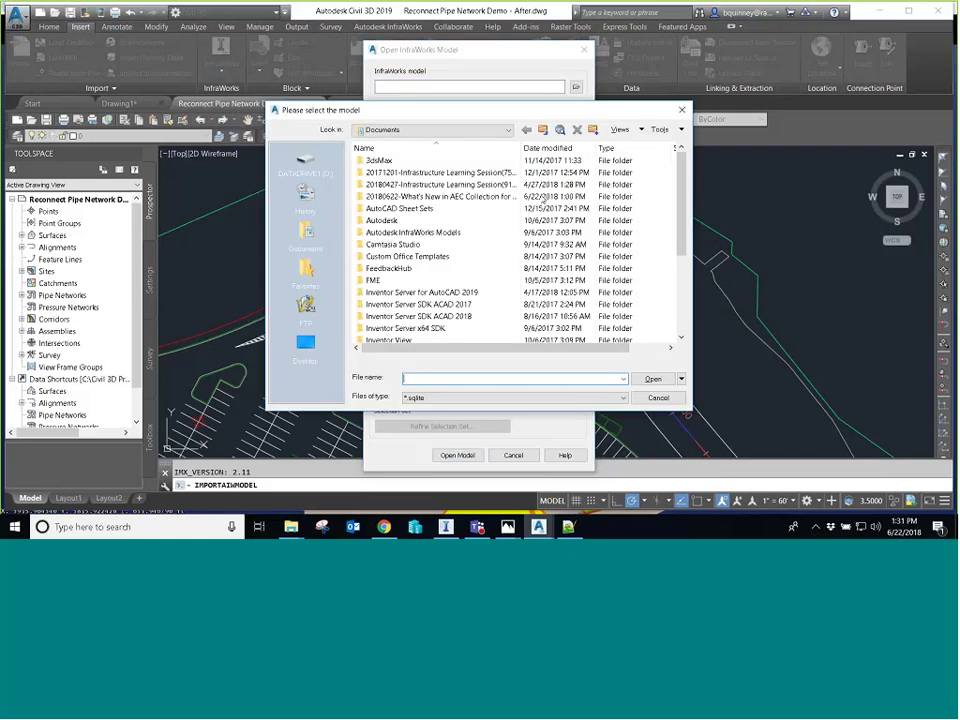
pyautogui.click(412, 397)
pyautogui.click(409, 405)
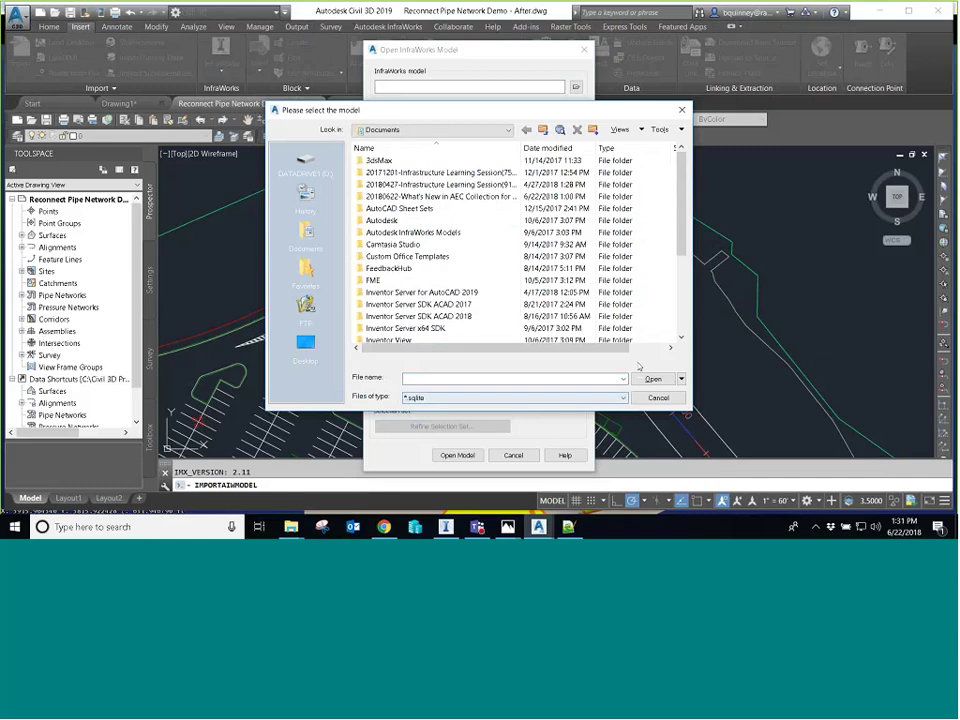
pyautogui.click(621, 398)
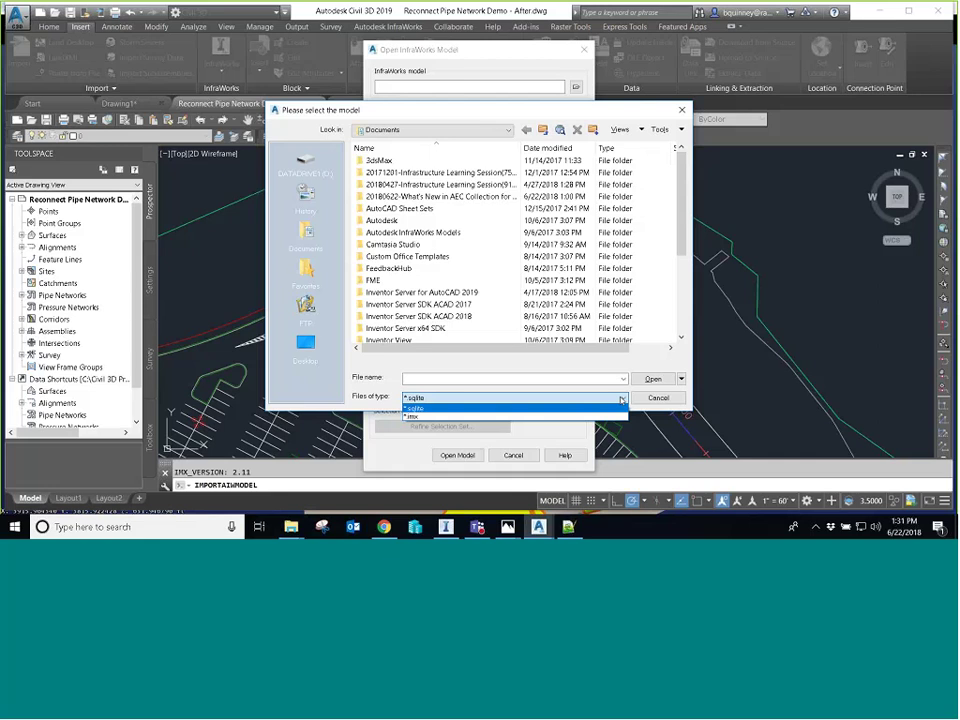
pyautogui.click(621, 399)
pyautogui.press('Escape')
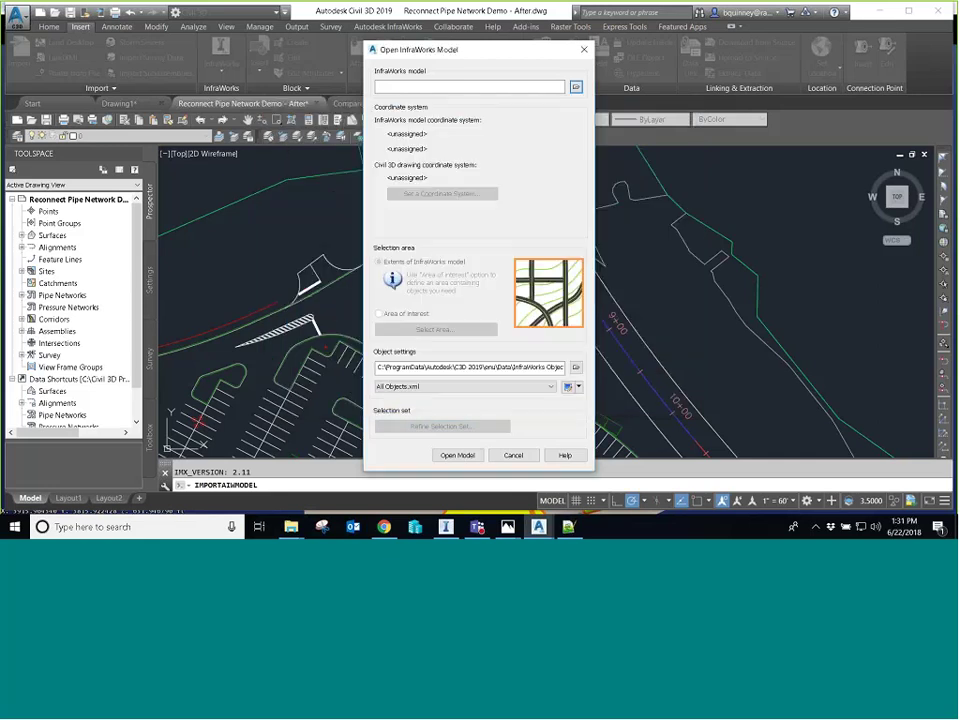
pyautogui.click(513, 455)
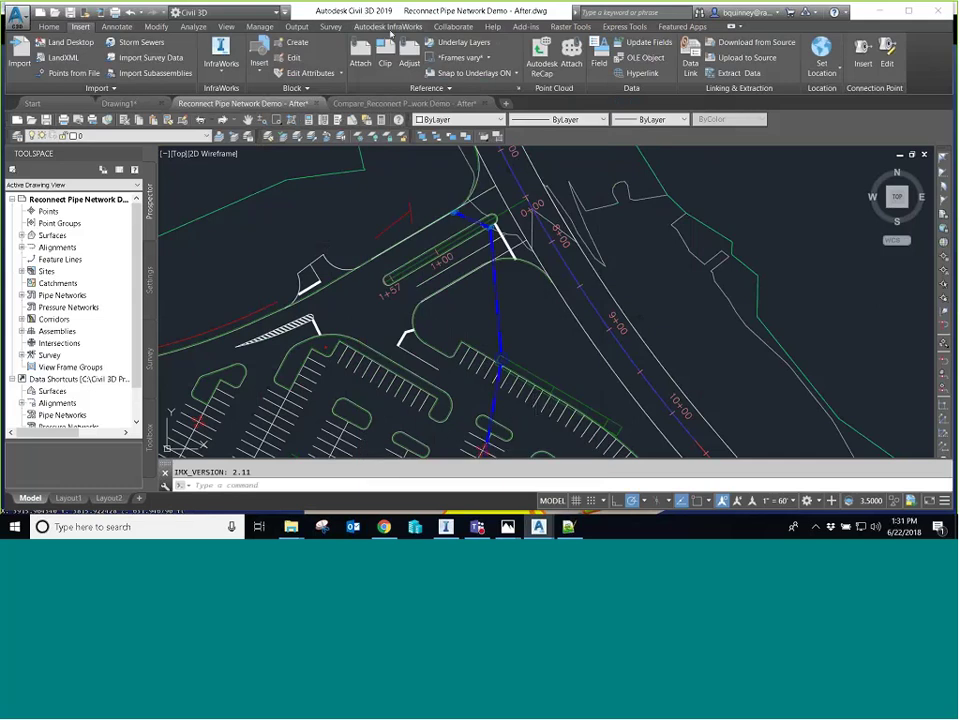
pyautogui.click(388, 26)
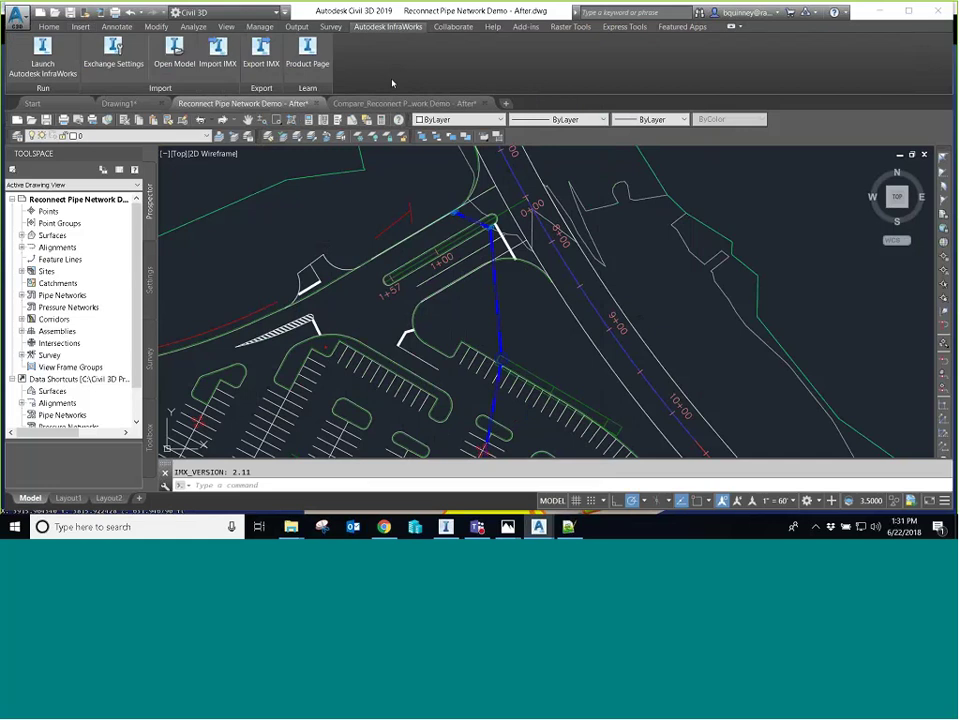
pyautogui.click(53, 28)
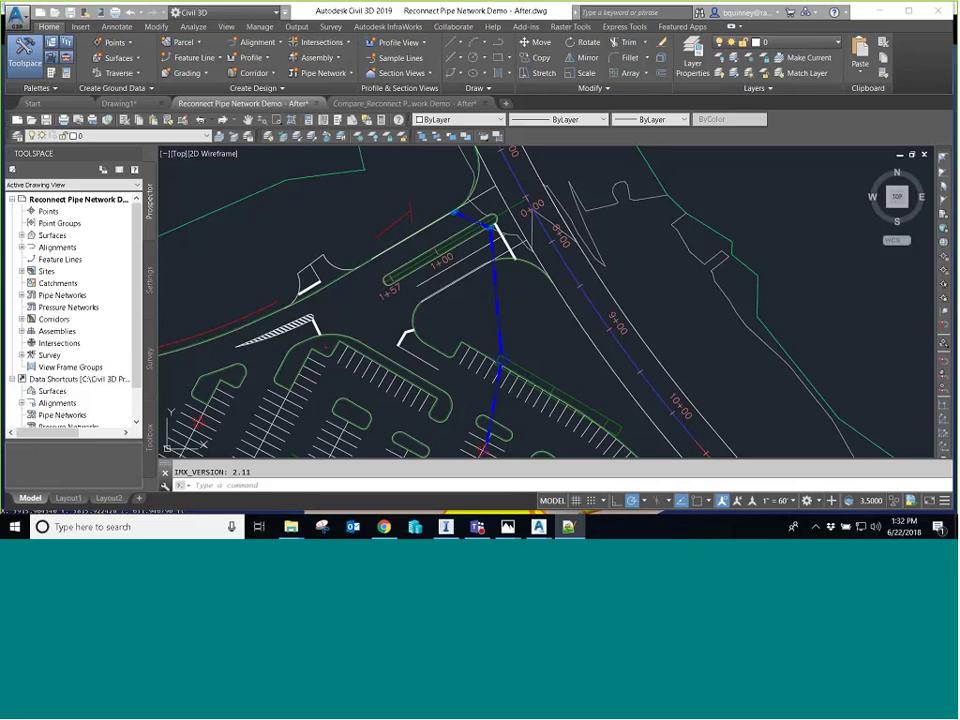
pyautogui.click(452, 528)
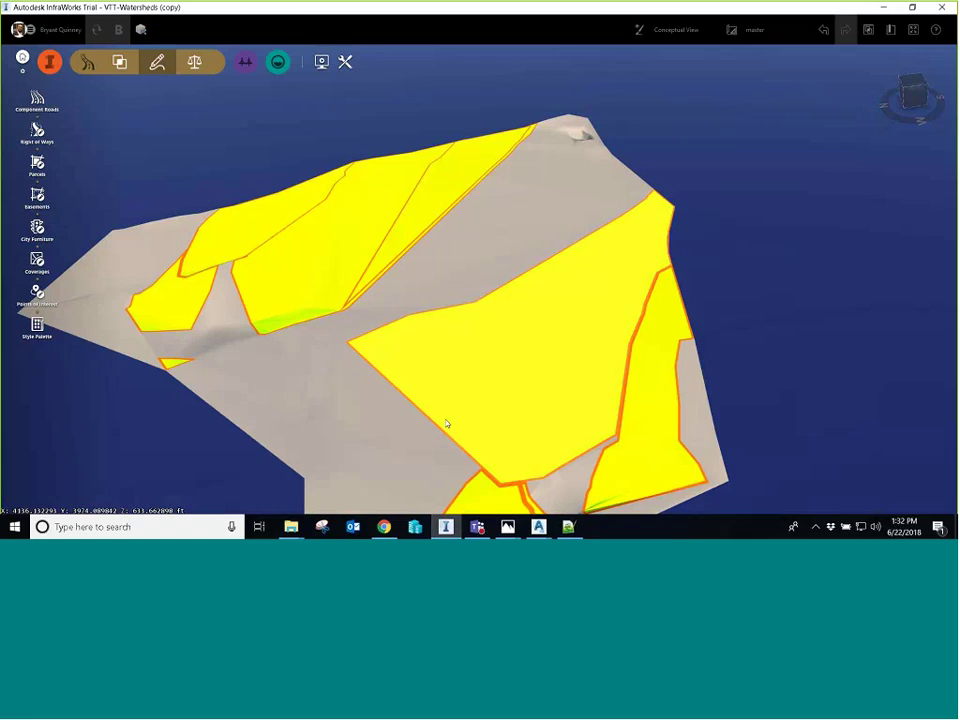
pyautogui.keyDown('shift'); pyautogui.moveTo(447, 424); pyautogui.dragTo(354, 390, button='middle'); pyautogui.keyUp('shift')
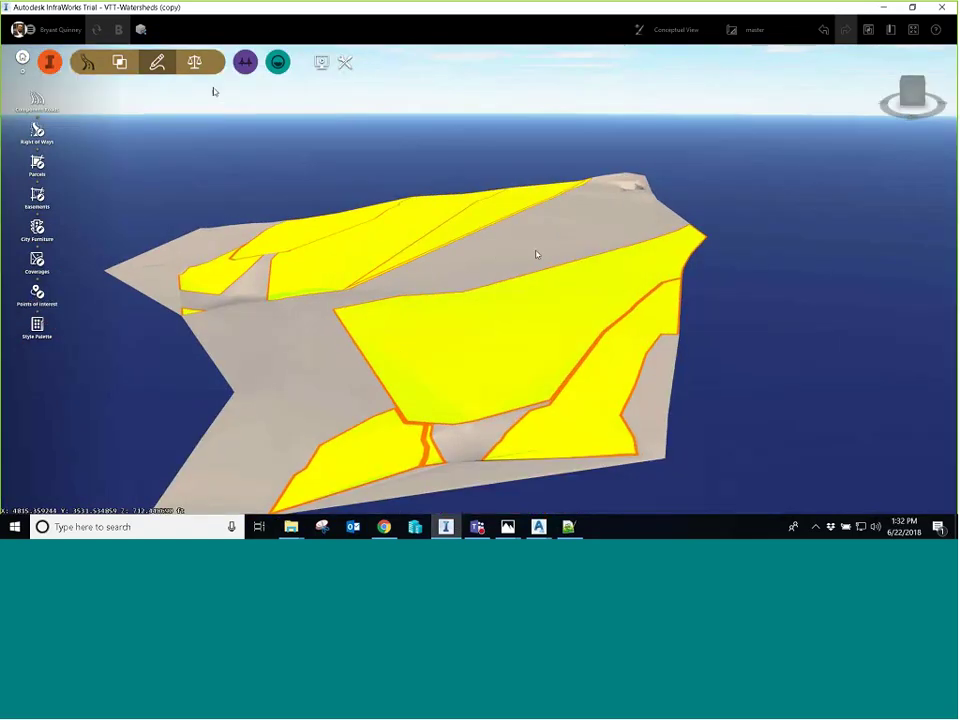
pyautogui.keyDown('shift'); pyautogui.moveTo(364, 198); pyautogui.dragTo(536, 257, button='middle'); pyautogui.keyUp('shift')
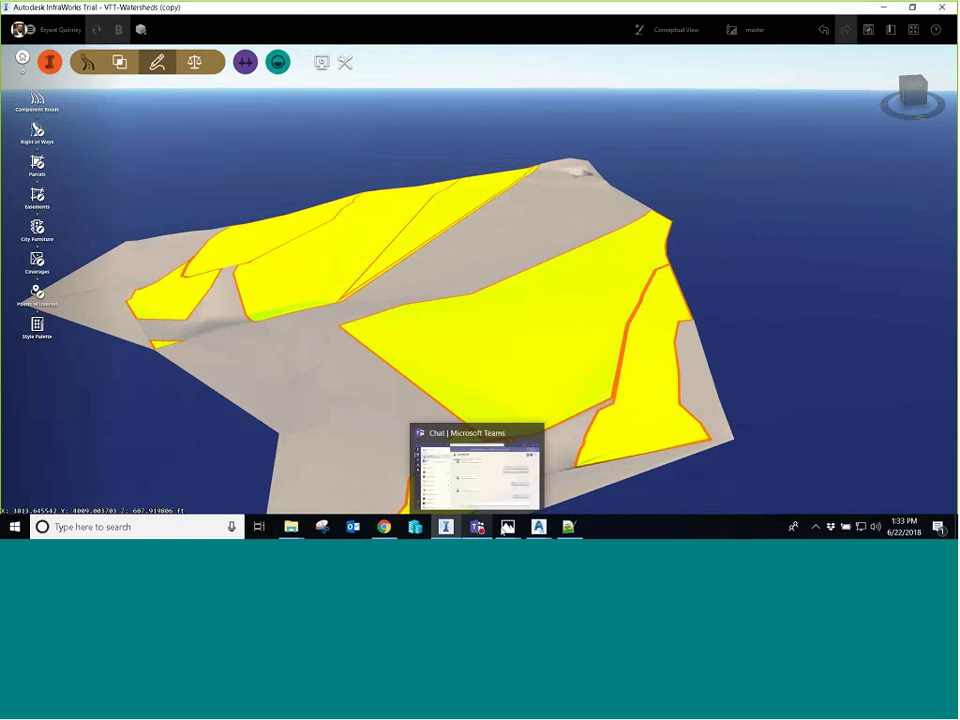
pyautogui.moveTo(539, 527)
pyautogui.click(540, 470)
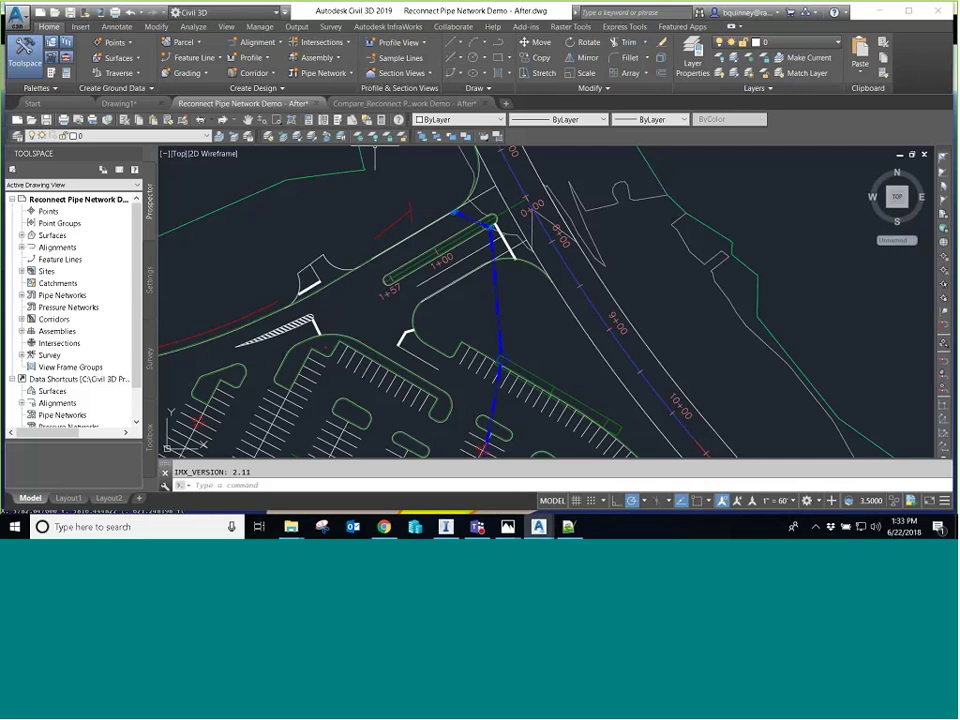
# Step: Save the drawing and export it to After.imx in the default folder at IMX version 2.1
pyautogui.click(299, 27)
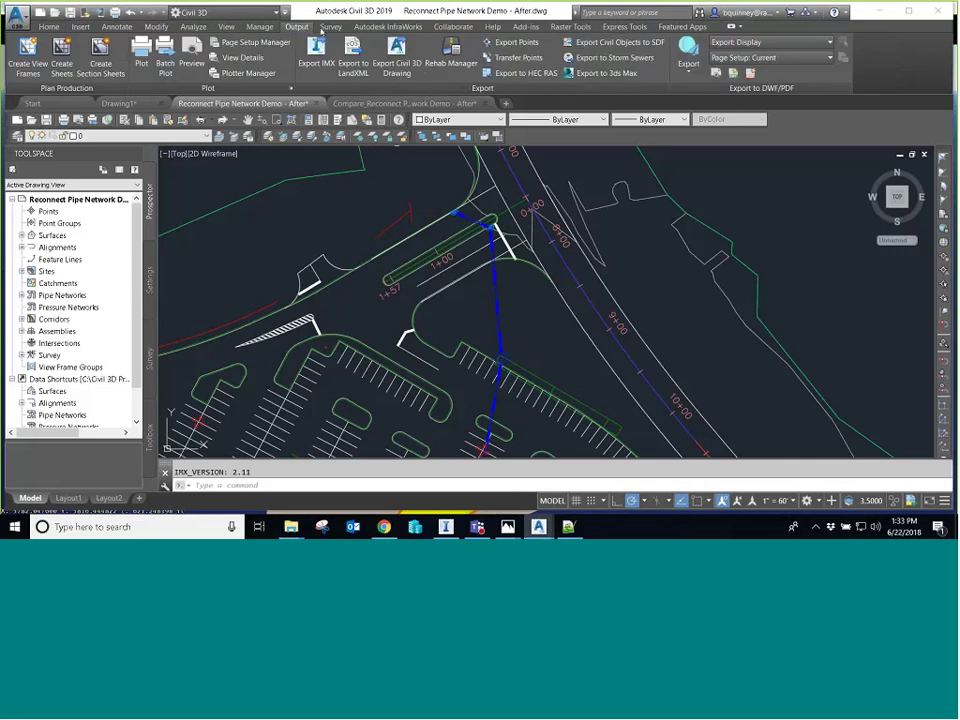
pyautogui.click(376, 27)
pyautogui.click(299, 27)
pyautogui.click(316, 52)
pyautogui.press('Return')
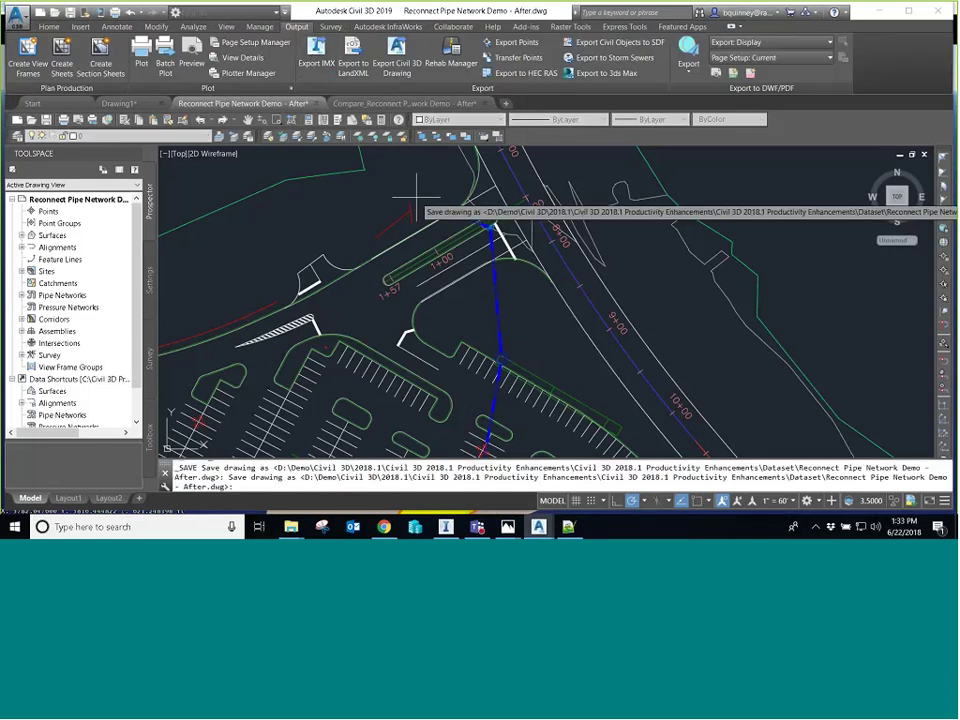
pyautogui.press('Return')
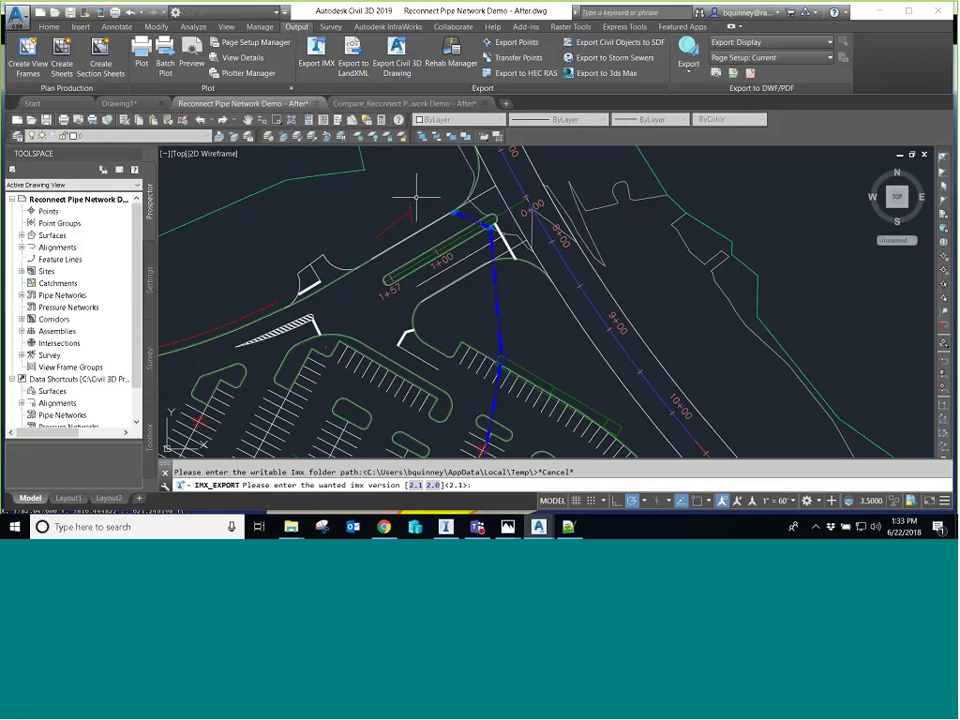
pyautogui.press('Escape')
pyautogui.press('Return')
pyautogui.press('Return')
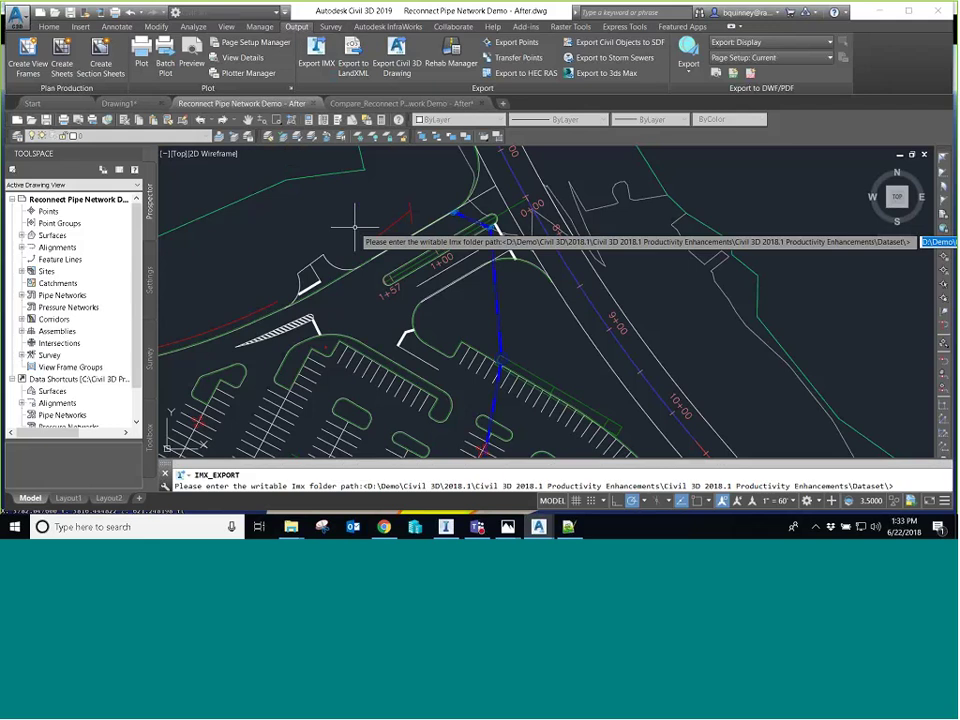
pyautogui.press('Return')
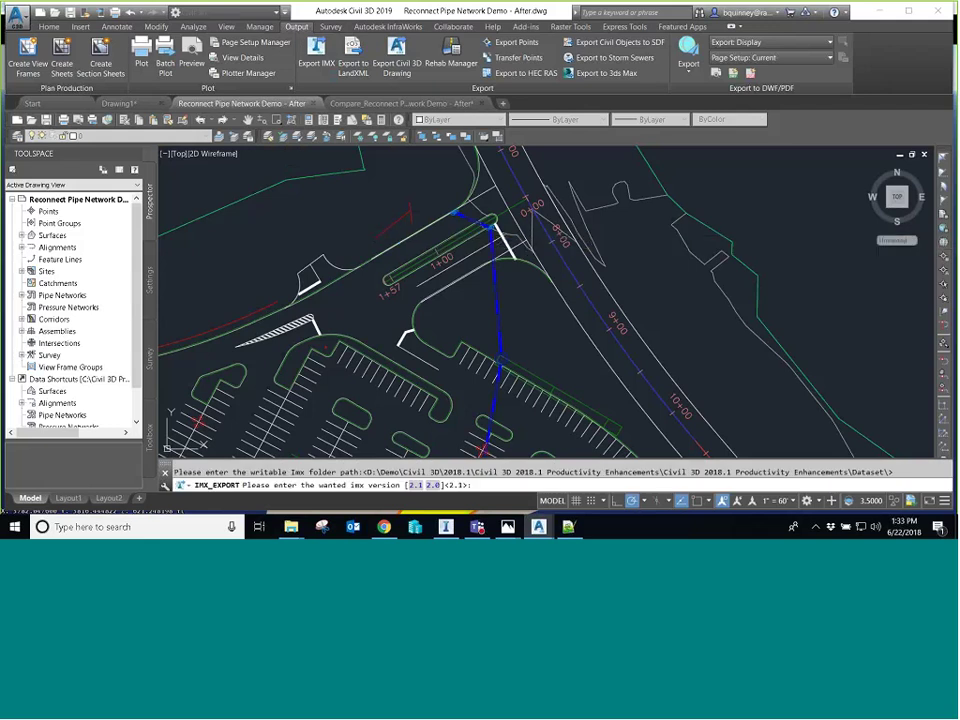
pyautogui.press('Return')
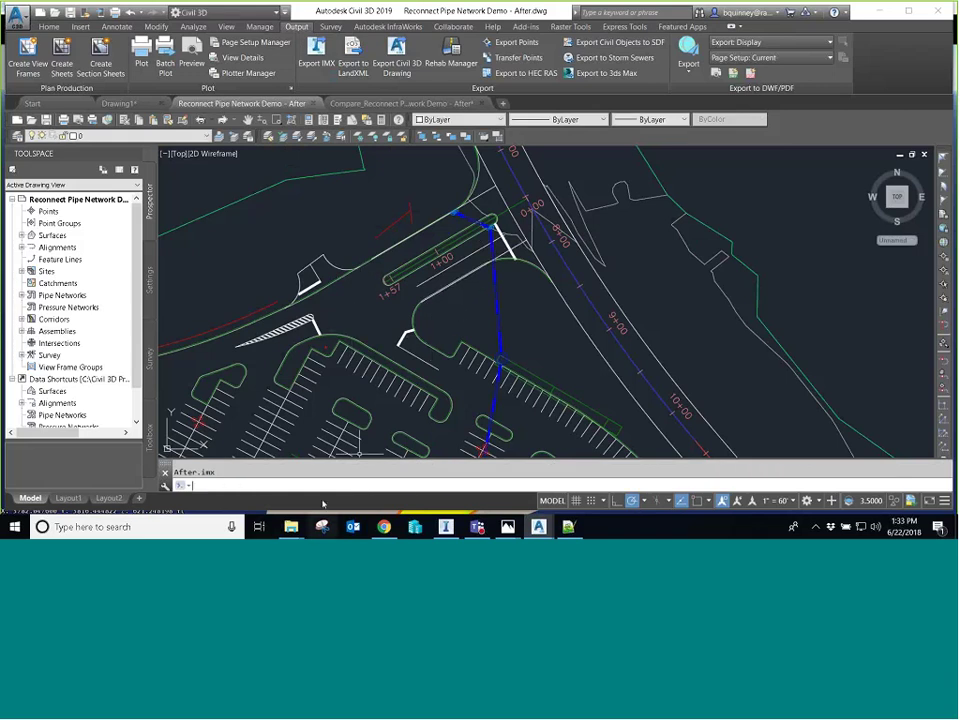
# Step: Review the export log, noting the skipped Side Road alignment, then close it
pyautogui.hotkey('ctrl', 'F2')
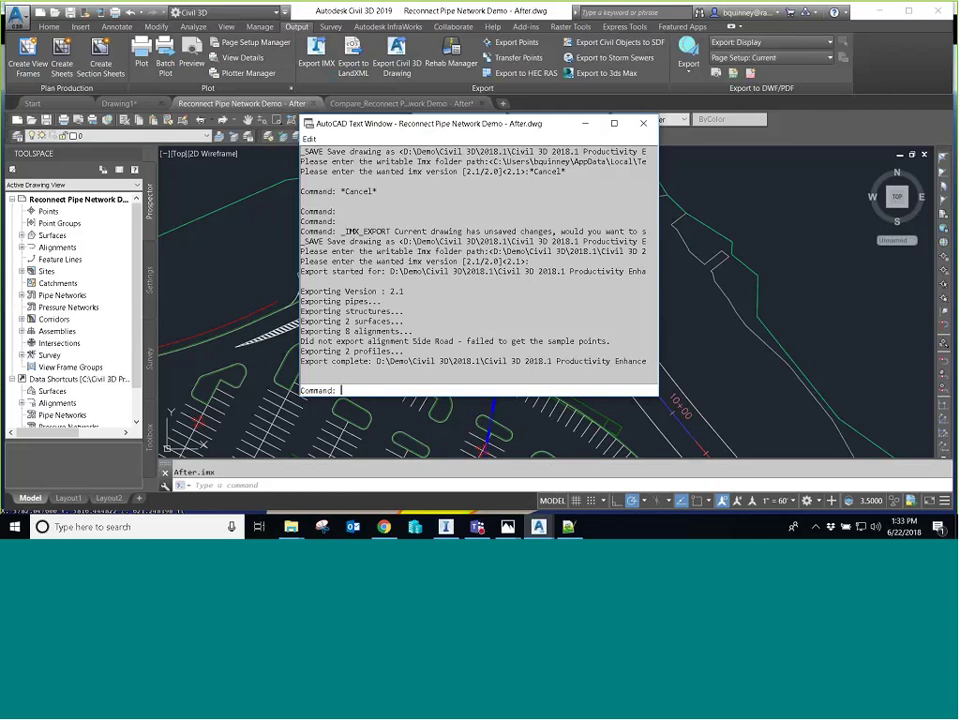
pyautogui.moveTo(611, 341); pyautogui.dragTo(300, 341)
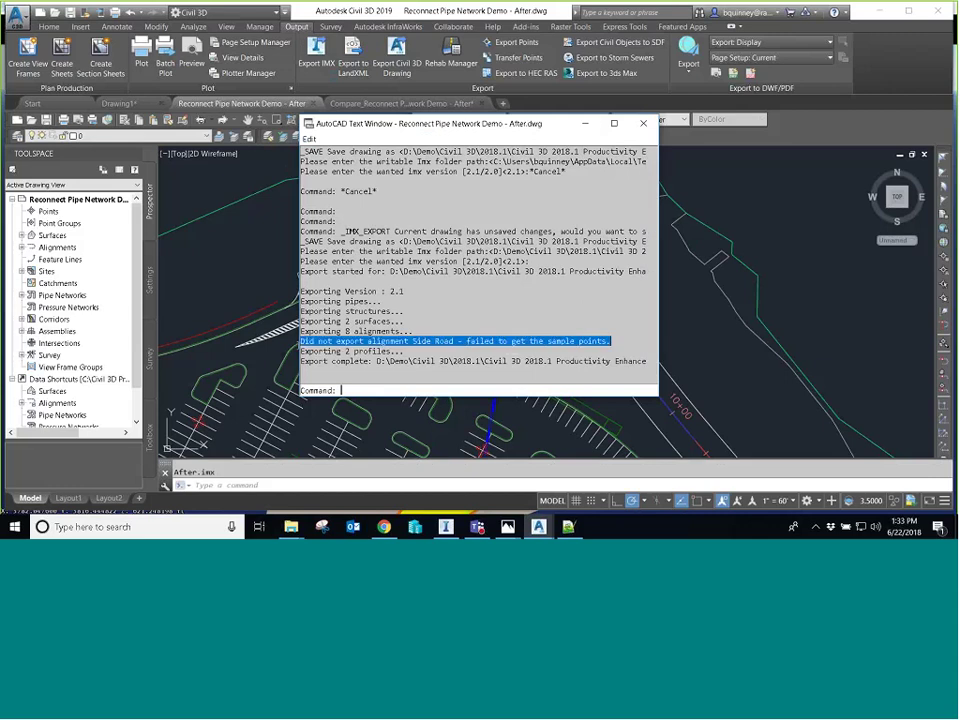
pyautogui.click(543, 429)
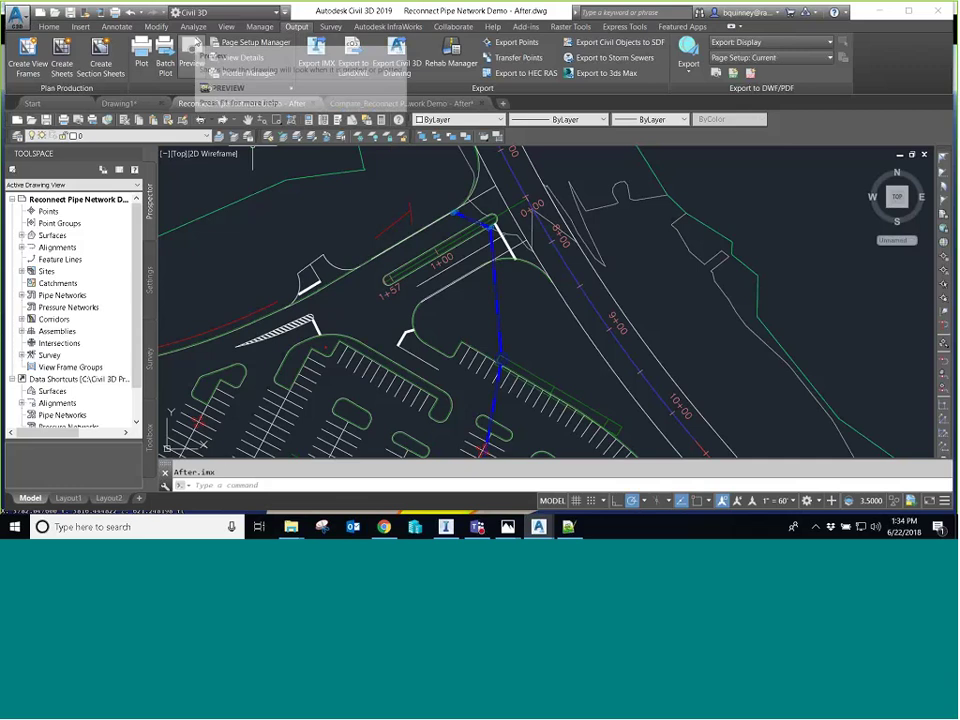
# Step: Open Exchange Settings from the Autodesk InfraWorks ribbon tab
pyautogui.click(384, 29)
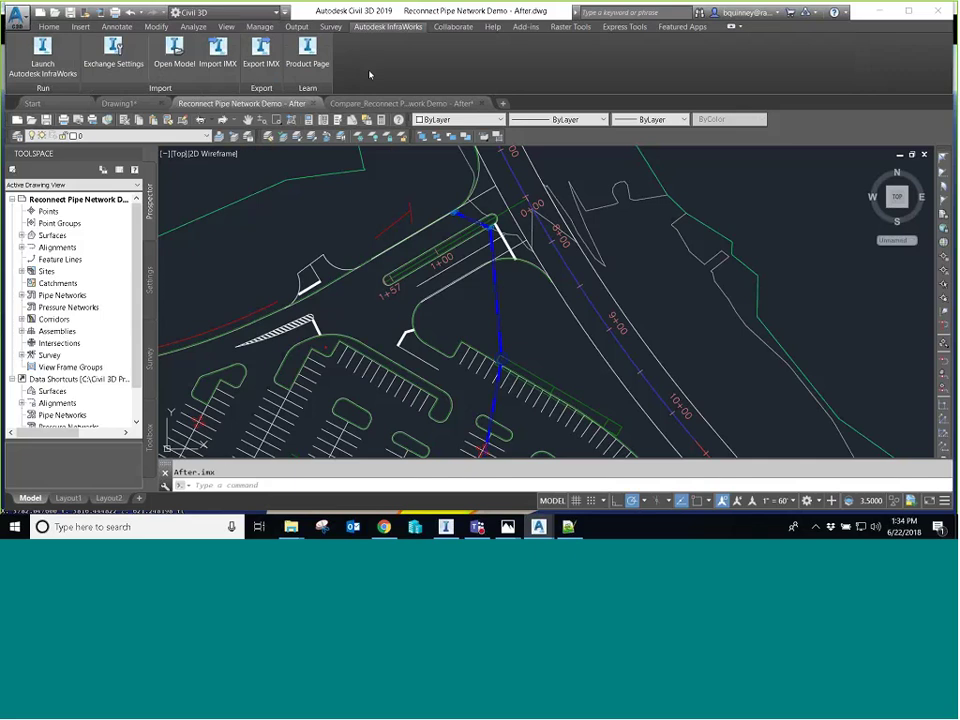
pyautogui.click(113, 52)
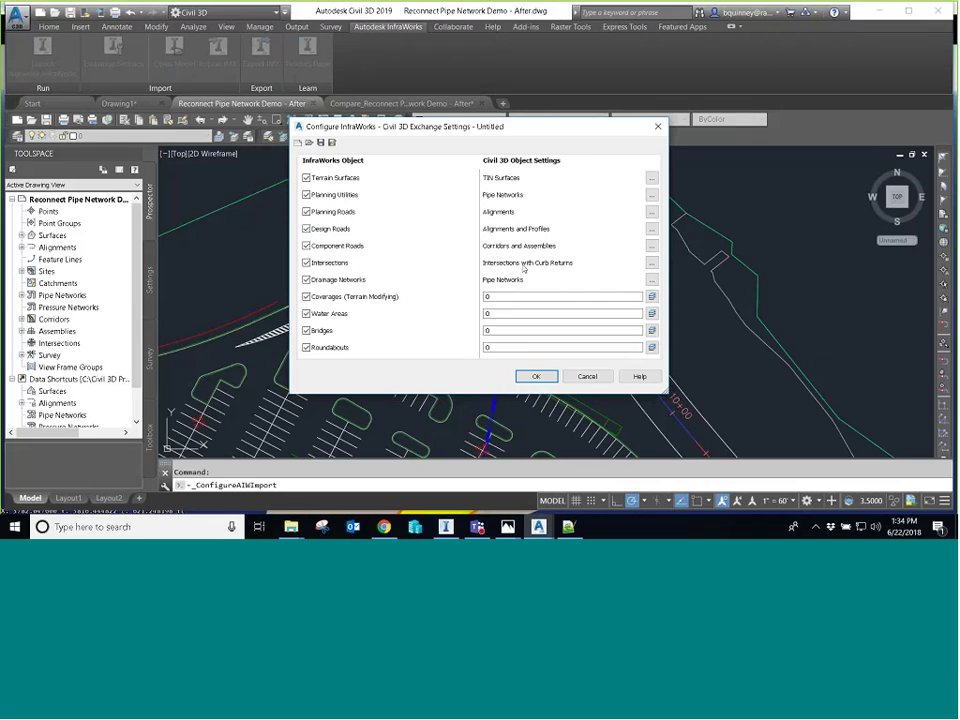
pyautogui.click(651, 245)
pyautogui.click(430, 174)
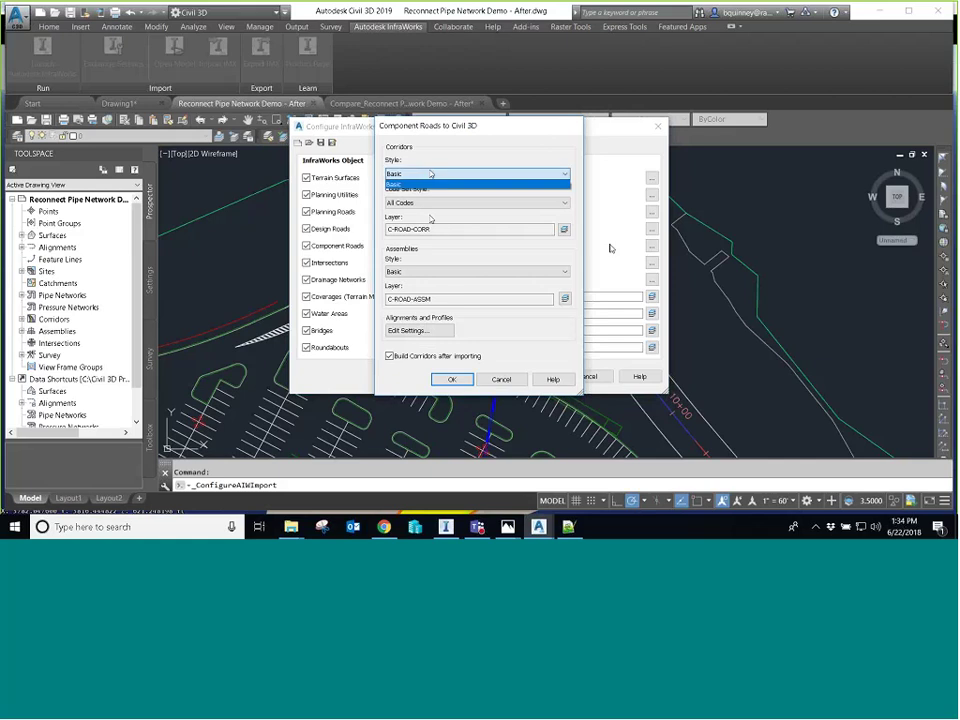
pyautogui.click(430, 202)
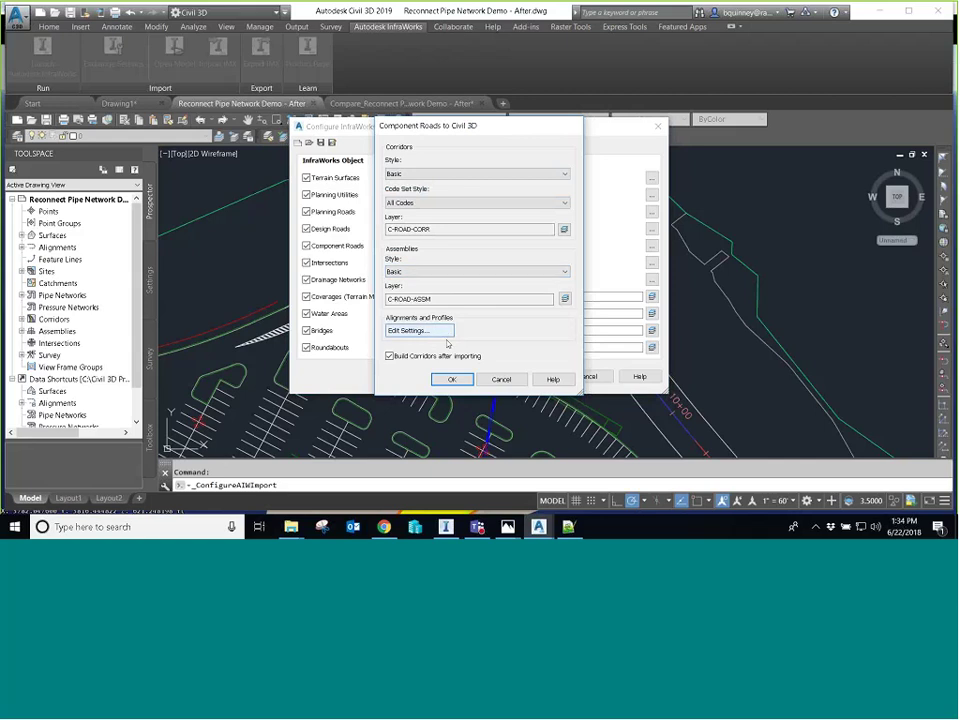
pyautogui.click(404, 331)
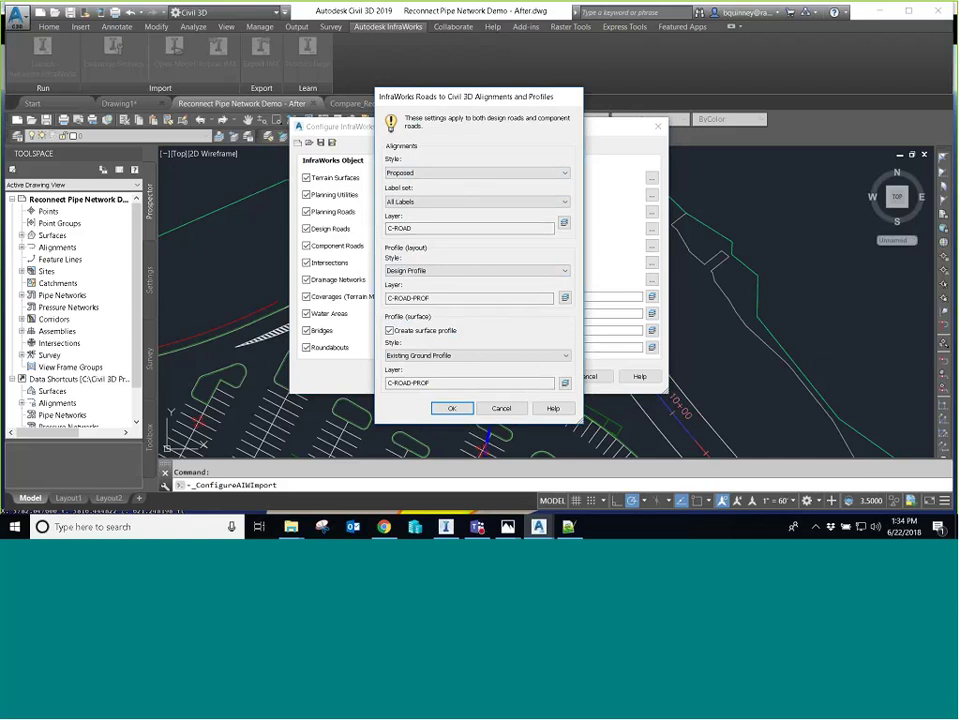
pyautogui.click(513, 355)
pyautogui.click(478, 382)
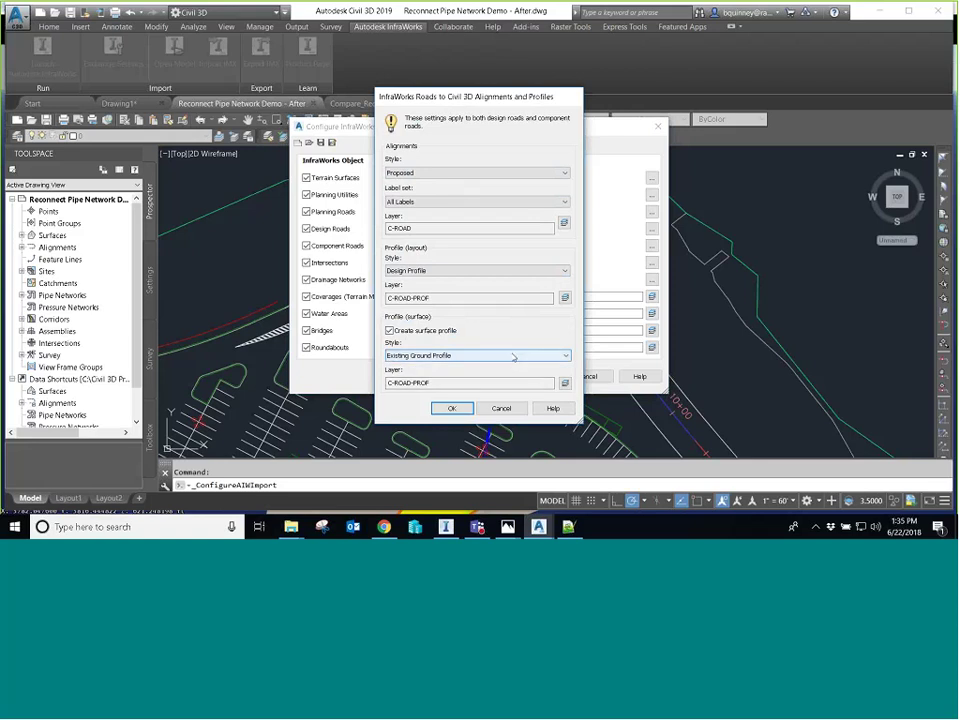
pyautogui.click(452, 407)
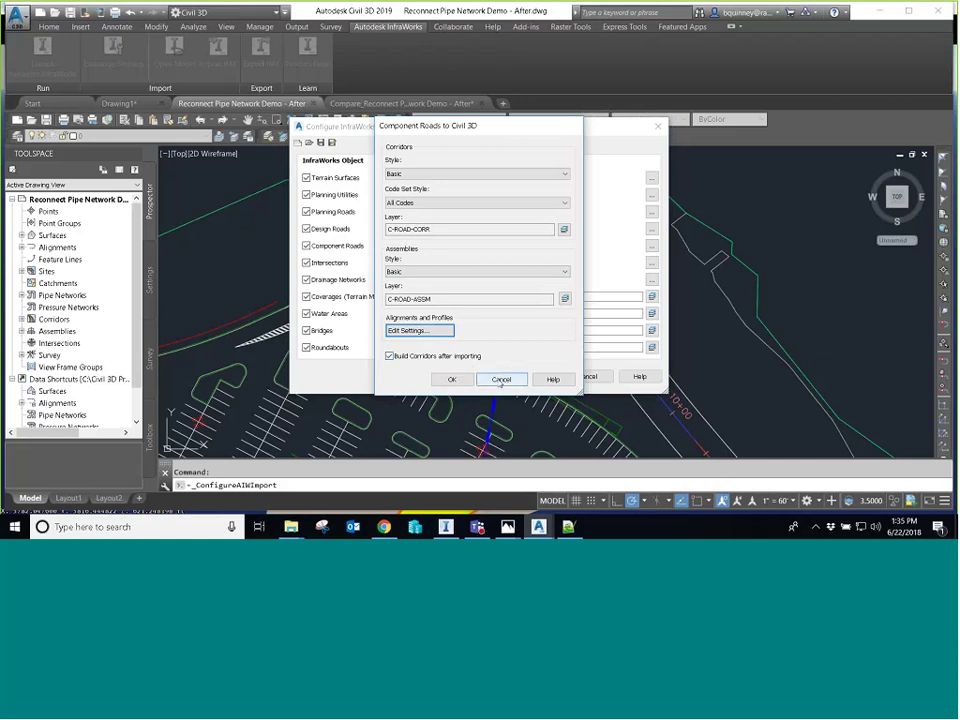
pyautogui.click(500, 380)
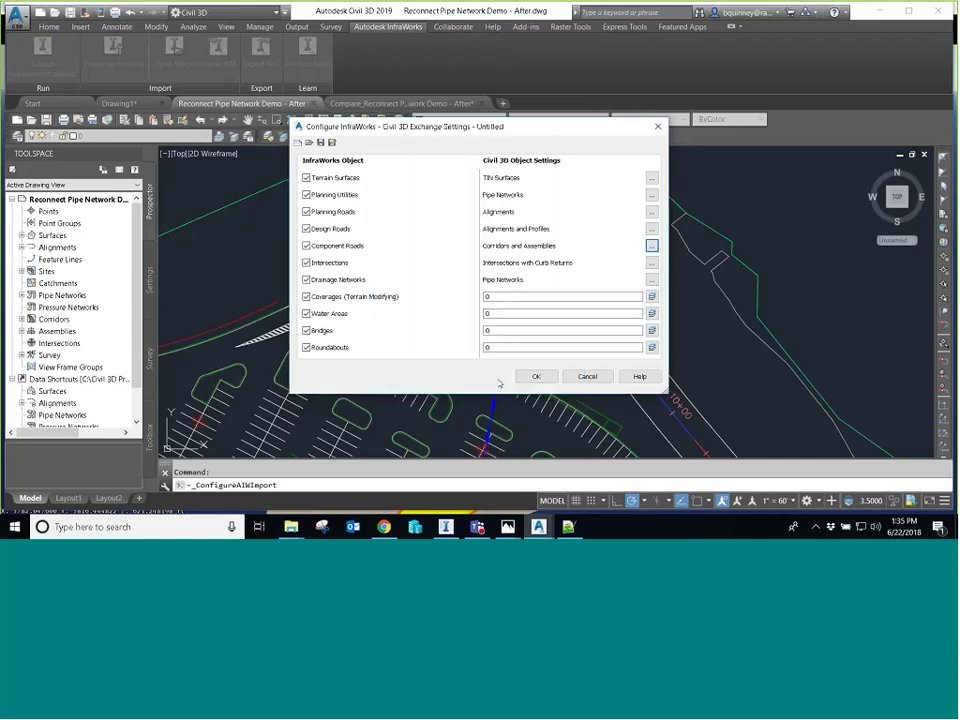
pyautogui.click(523, 312)
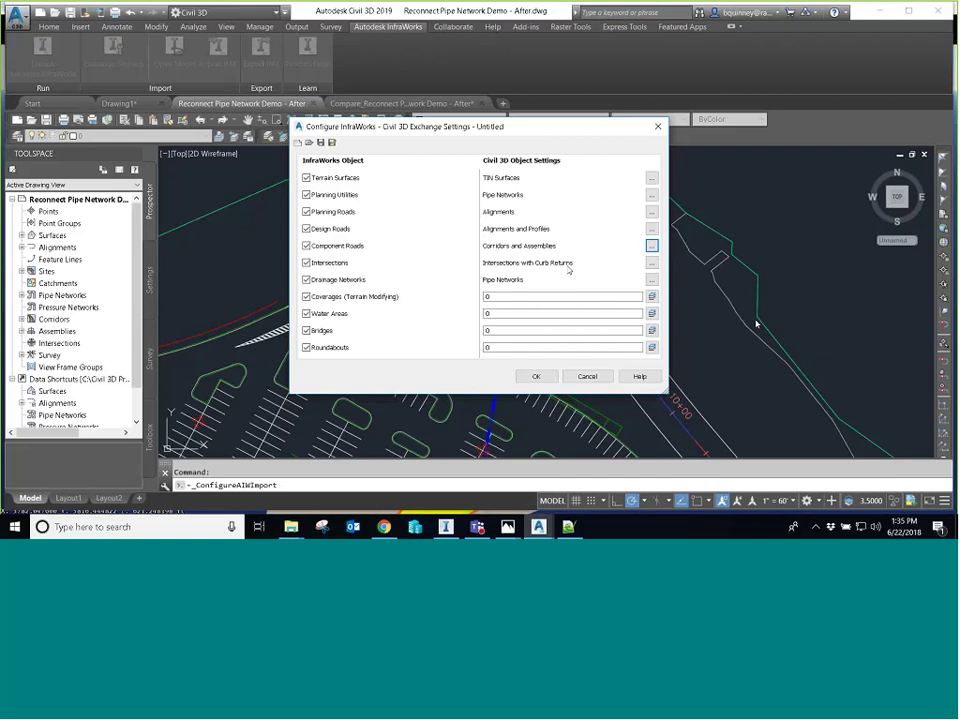
# Step: Close the exchange settings, return to the Home tab and show the rail cant slide in Photos
pyautogui.press('Escape')
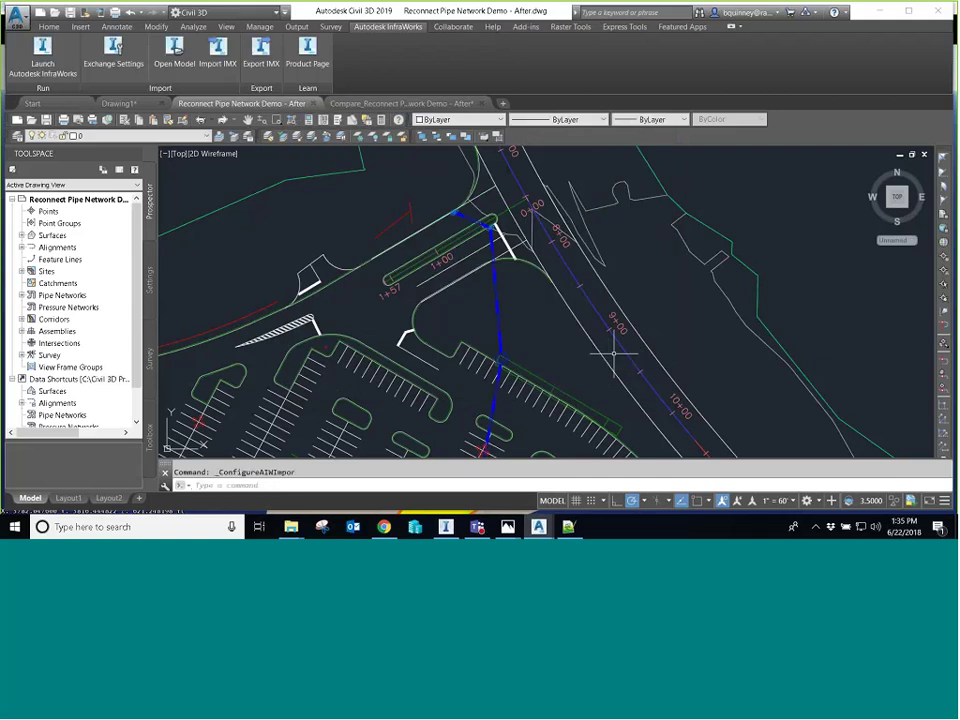
pyautogui.moveTo(614, 352)
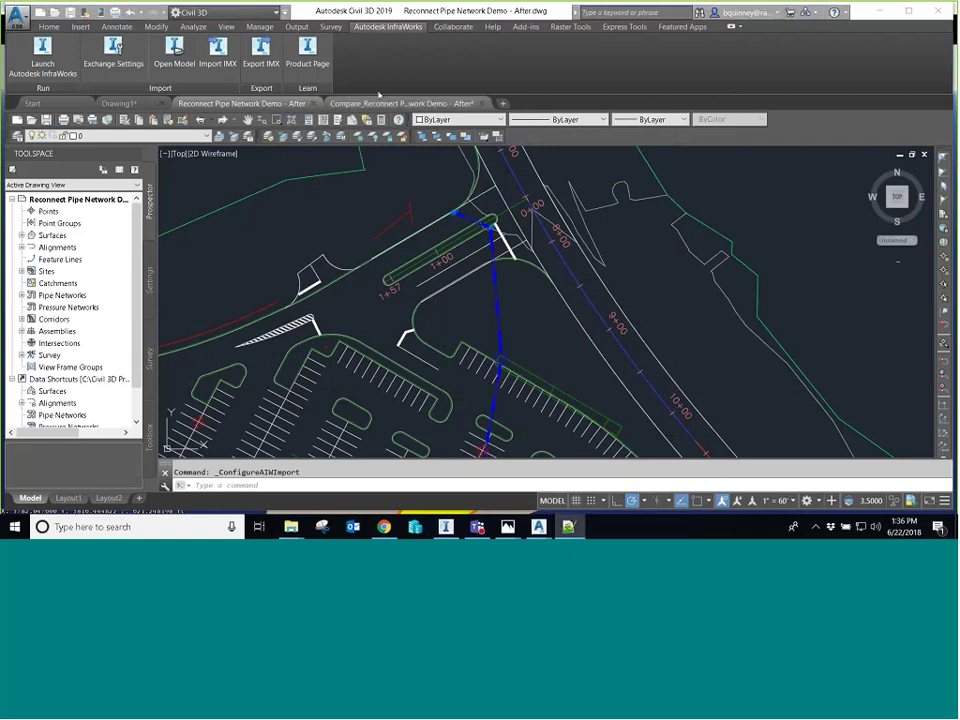
pyautogui.click(50, 27)
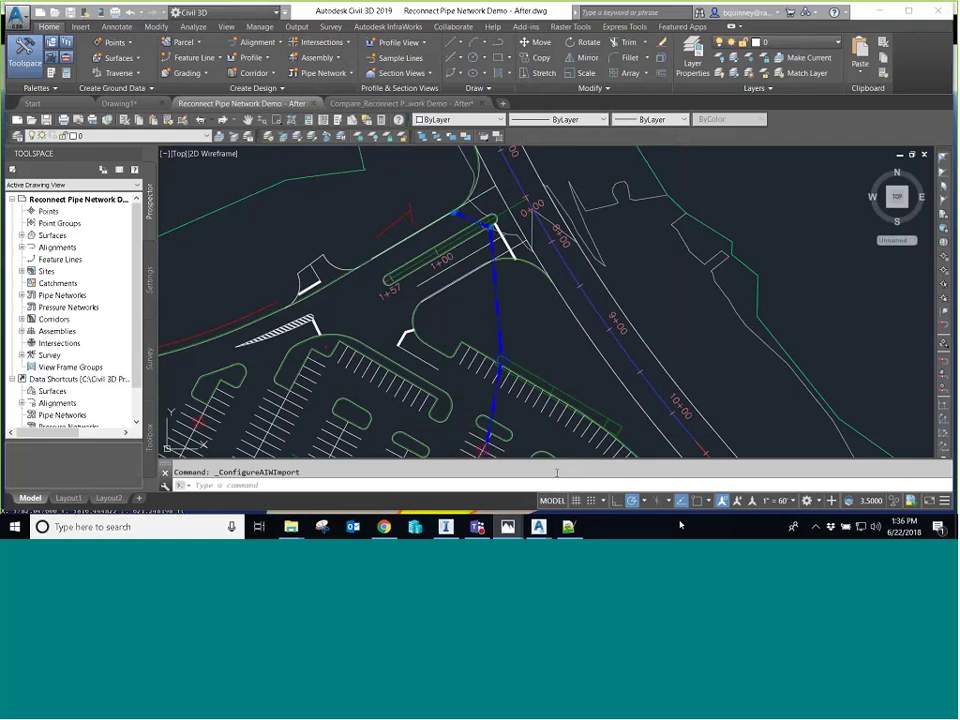
pyautogui.click(508, 526)
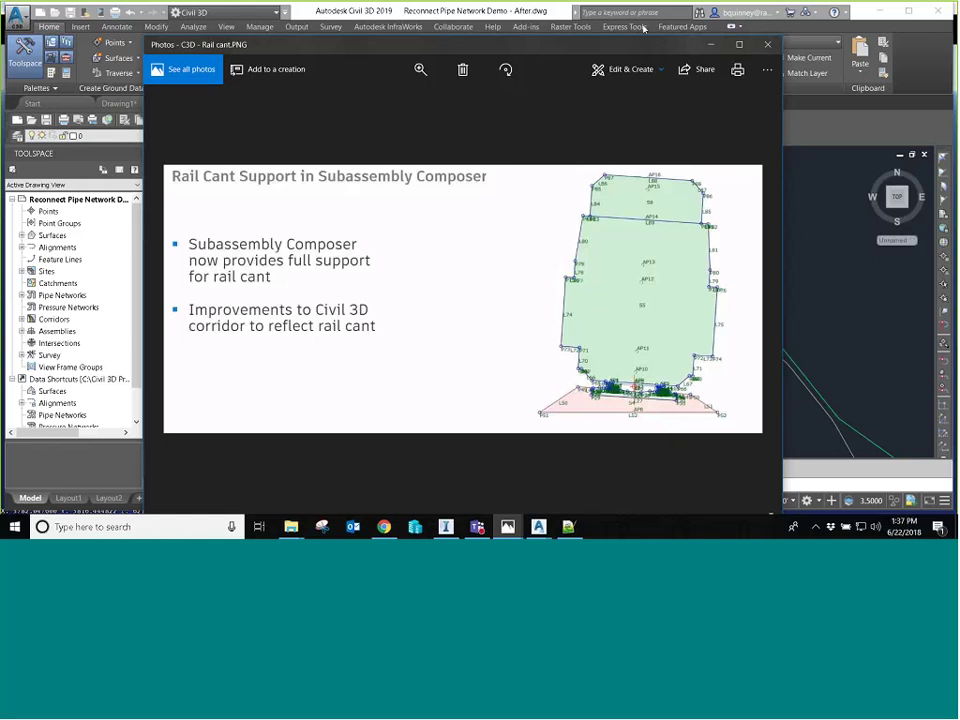
# Step: Return to Civil 3D, then bring the 2018.1–2018.2 additions slide back to the front
pyautogui.click(643, 28)
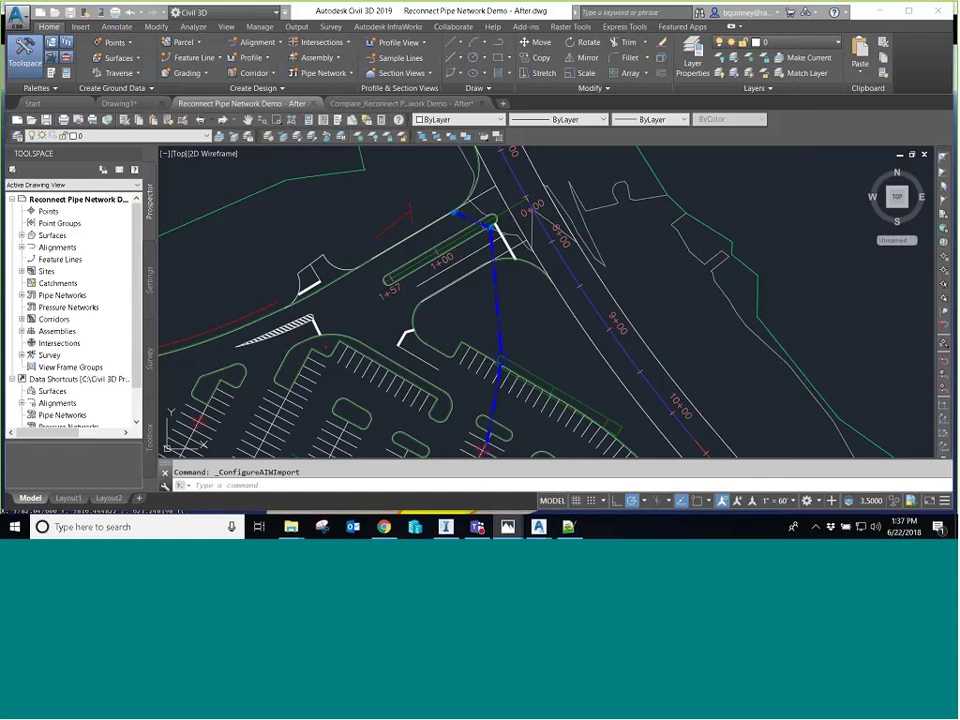
pyautogui.hotkey('alt', 'Tab')
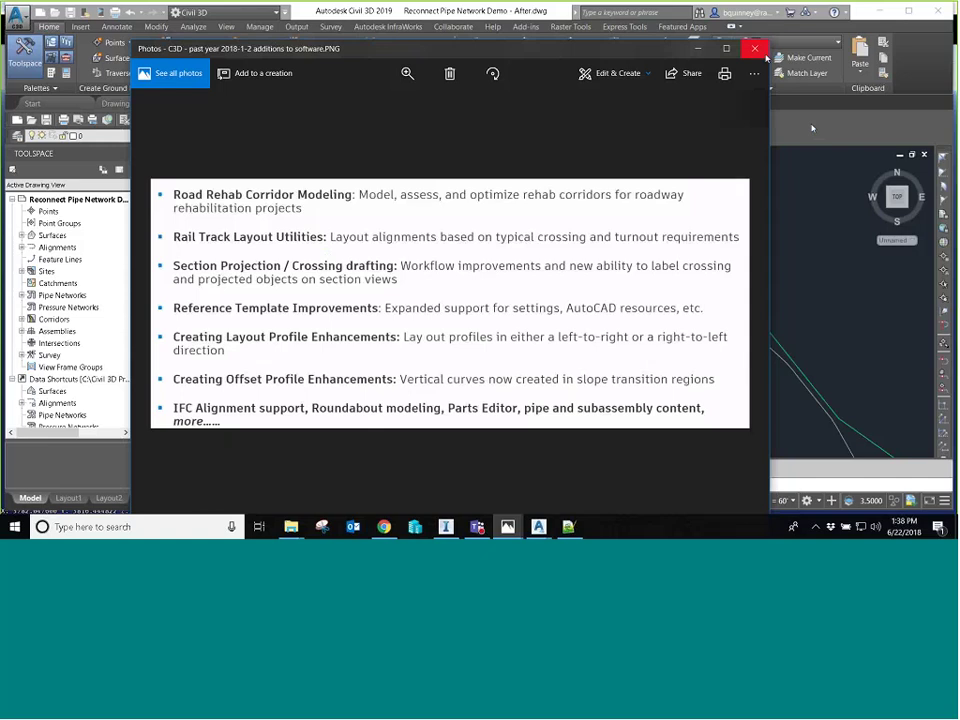
pyautogui.click(708, 52)
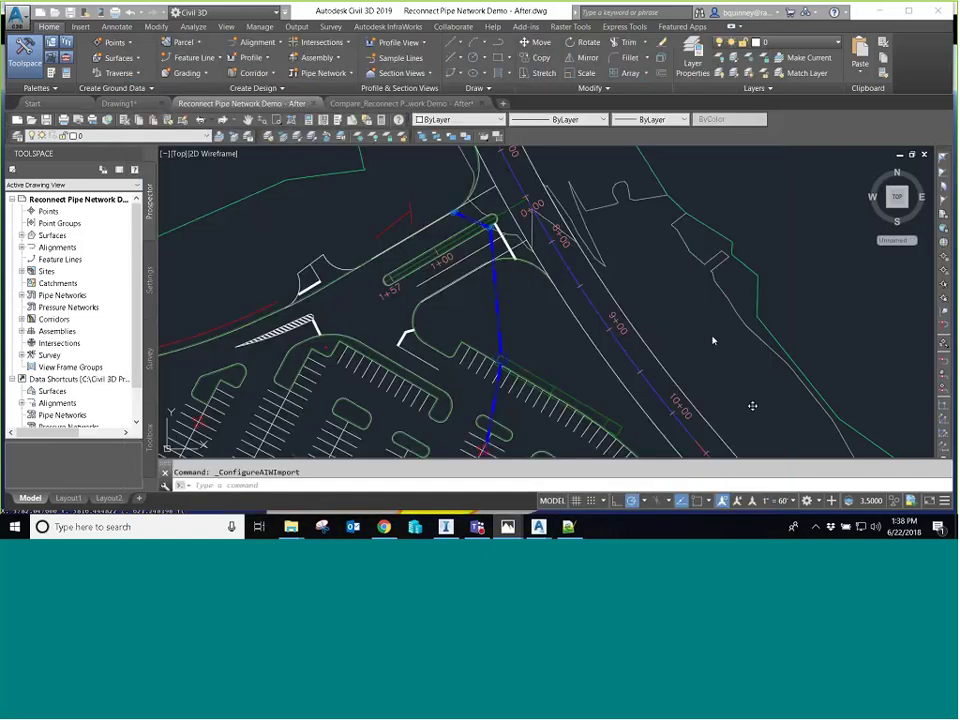